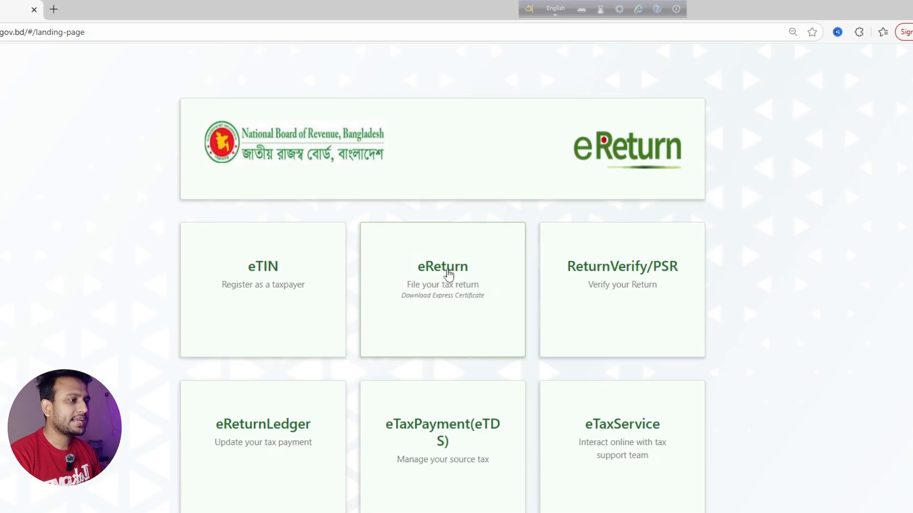
Start a tax return on eReturn and choose 'I am not yet registered'
{"action": "left_click", "coordinate": [440, 269]}
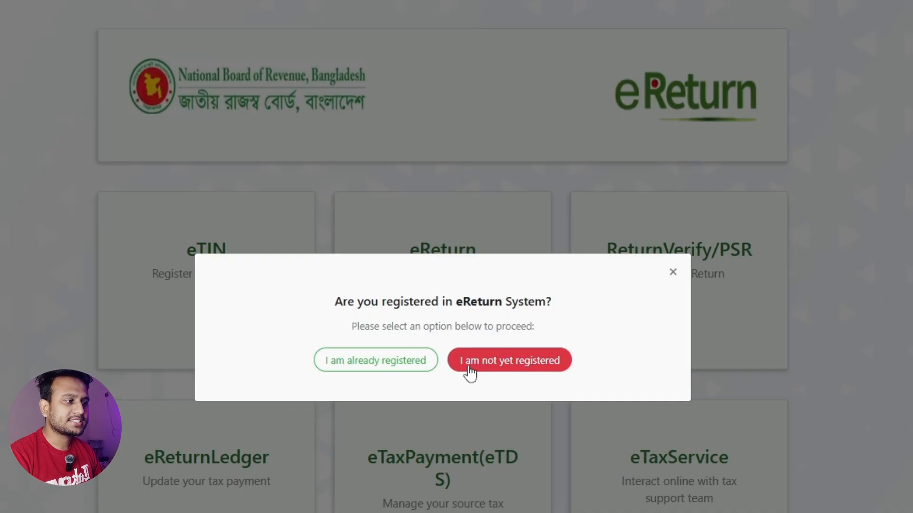
{"action": "left_click", "coordinate": [505, 366]}
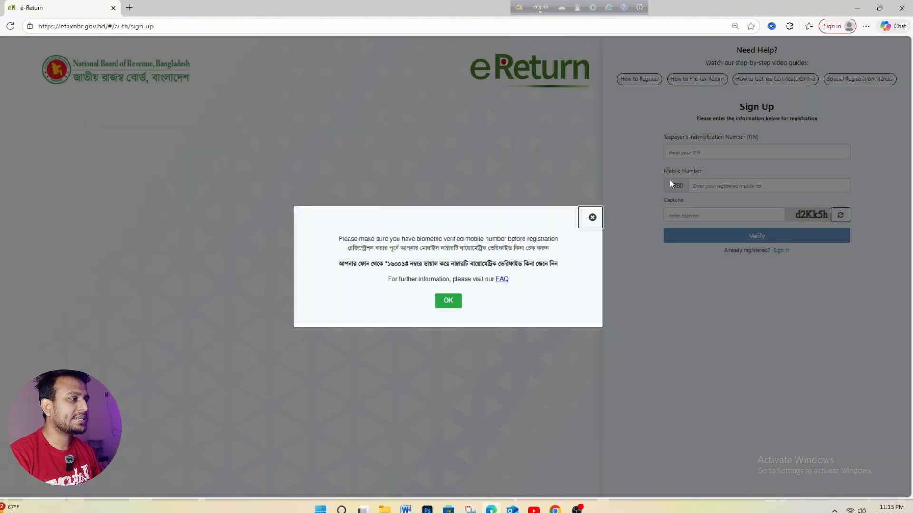
{"action": "left_click", "coordinate": [670, 180]}
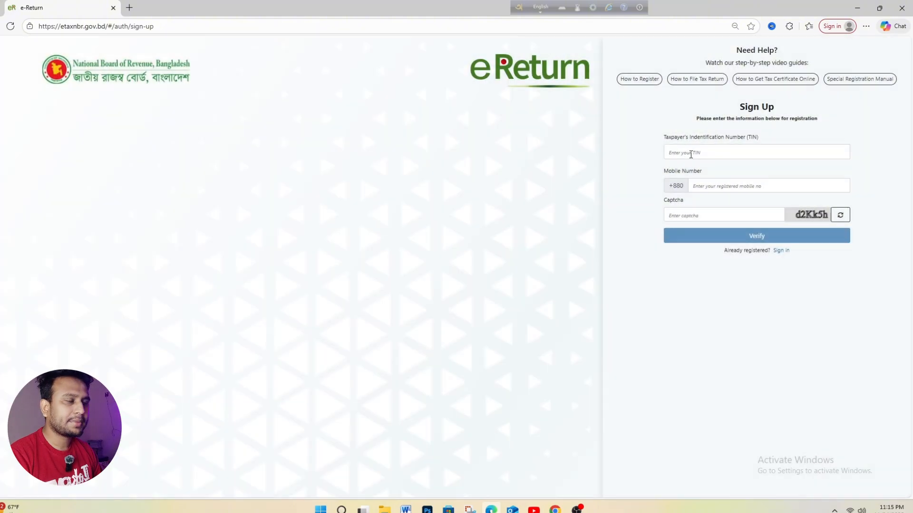
Look over the sign-up form's TIN and mobile fields, then return to the eReturn landing page
{"action": "left_click", "coordinate": [698, 150]}
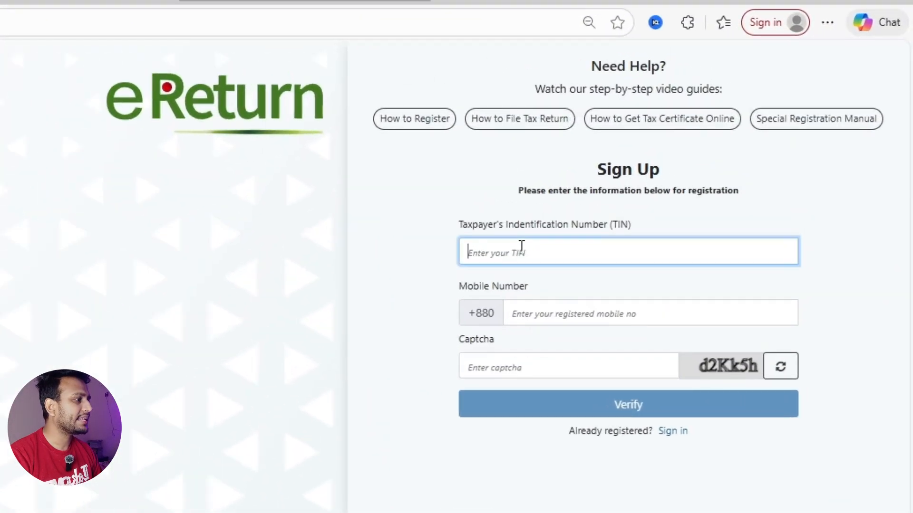
{"action": "left_click", "coordinate": [527, 314]}
{"action": "left_click", "coordinate": [477, 450]}
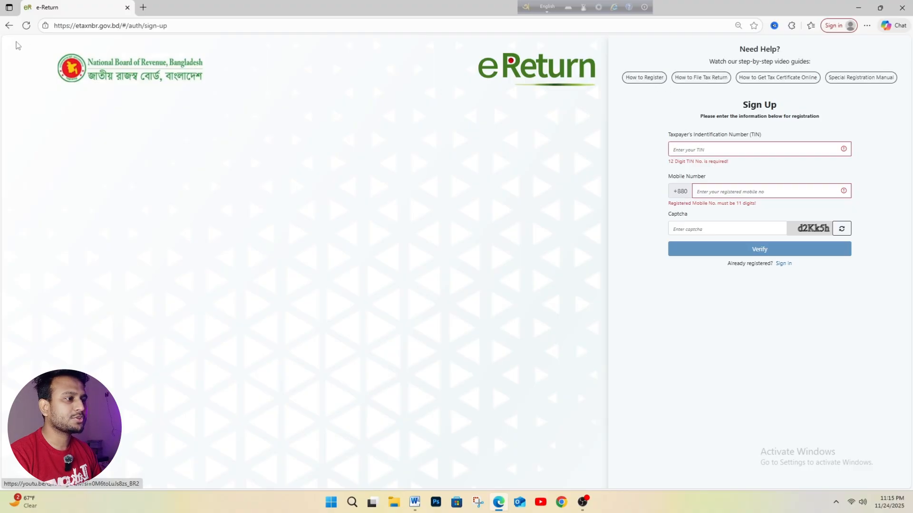
{"action": "left_click", "coordinate": [9, 25]}
{"action": "left_click", "coordinate": [439, 229]}
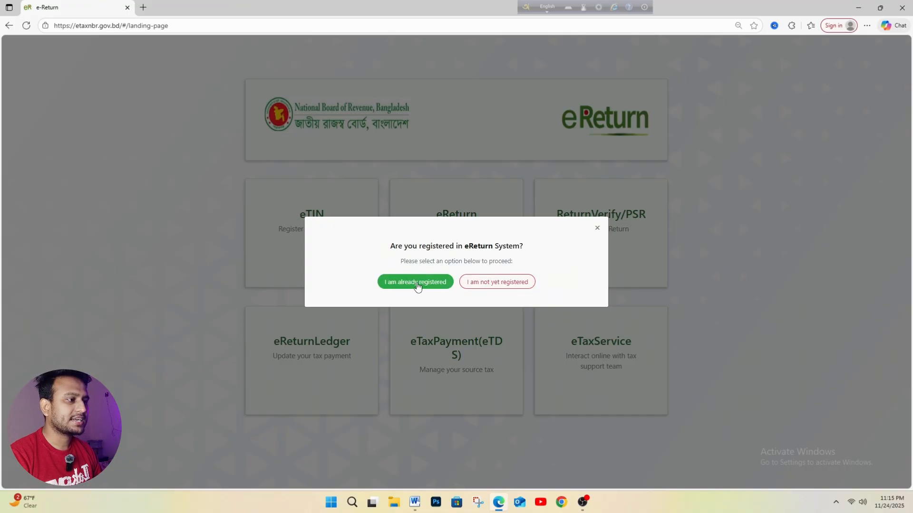
Sign in as an already-registered taxpayer with the account's TIN, password and captcha
{"action": "left_click", "coordinate": [417, 284]}
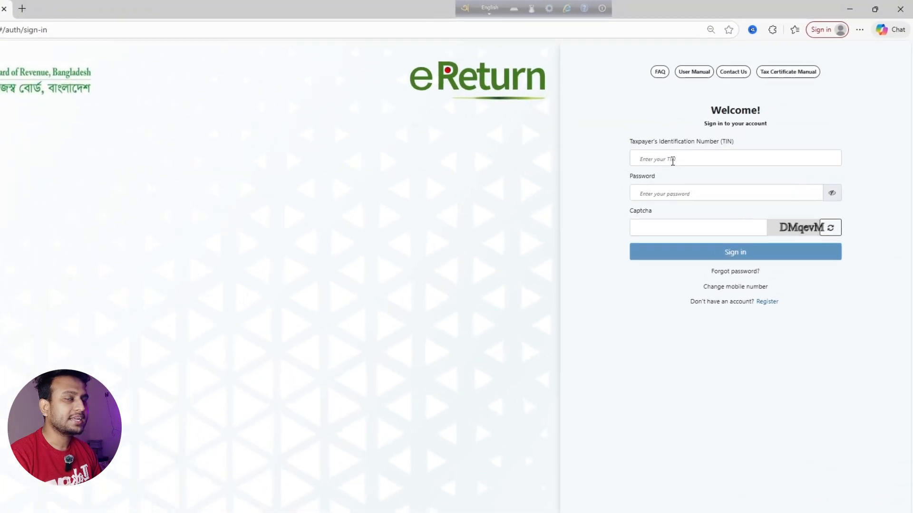
{"action": "left_click", "coordinate": [705, 139]}
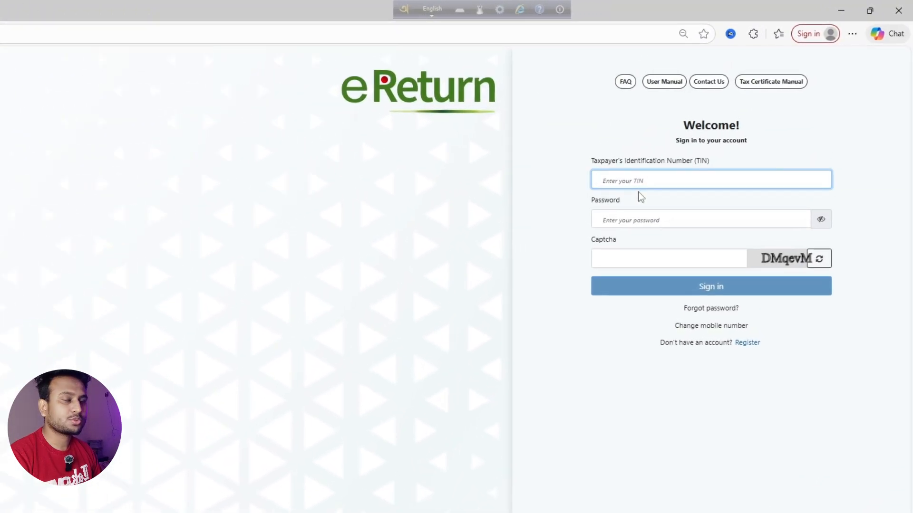
{"action": "left_click", "coordinate": [627, 223]}
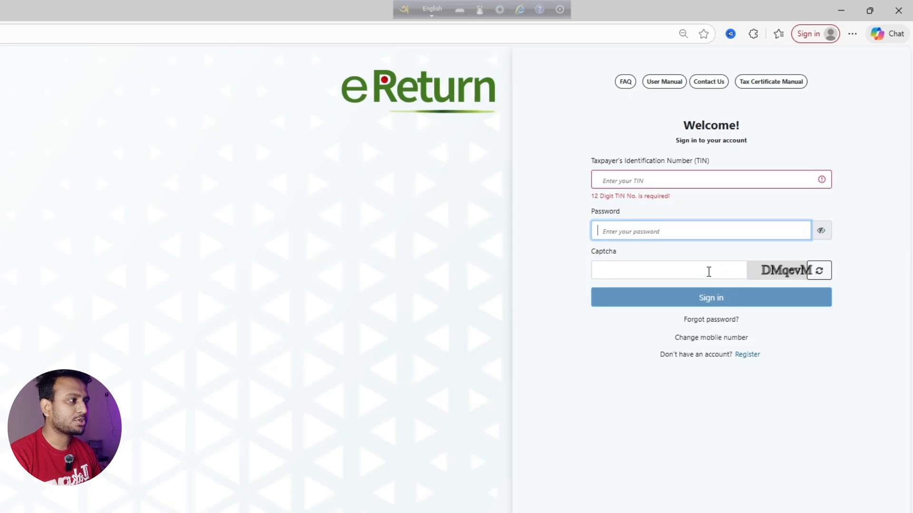
{"action": "left_click", "coordinate": [646, 180]}
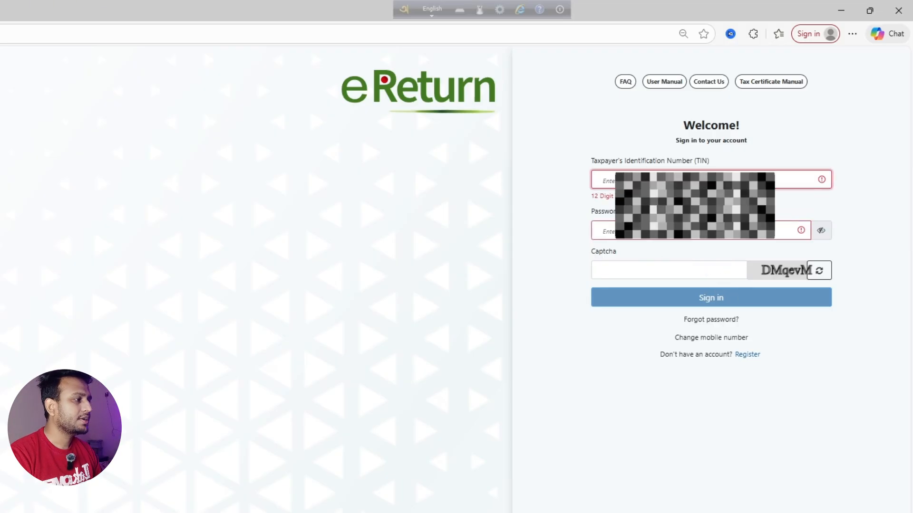
{"action": "left_click", "coordinate": [656, 219]}
{"action": "type", "text": "•••••"}
{"action": "left_click", "coordinate": [665, 262]}
{"action": "type", "text": "DMQevM"}
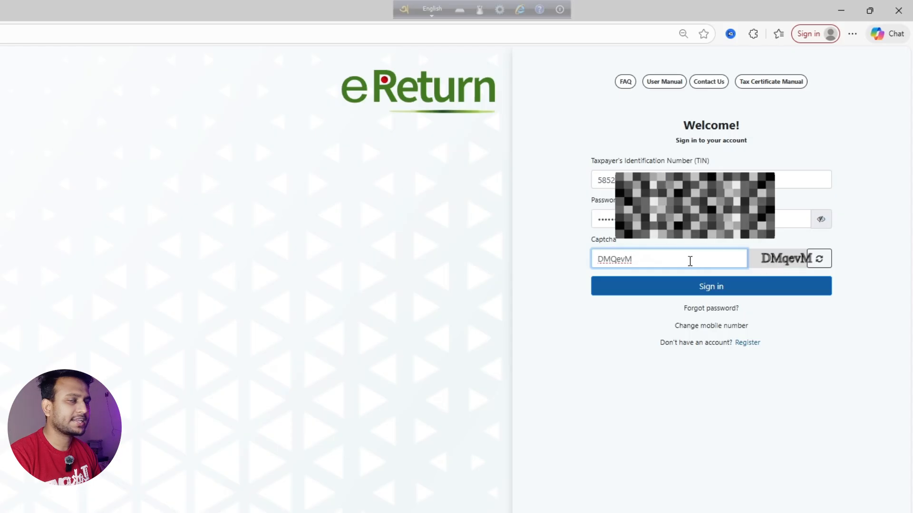
{"action": "left_click", "coordinate": [750, 292]}
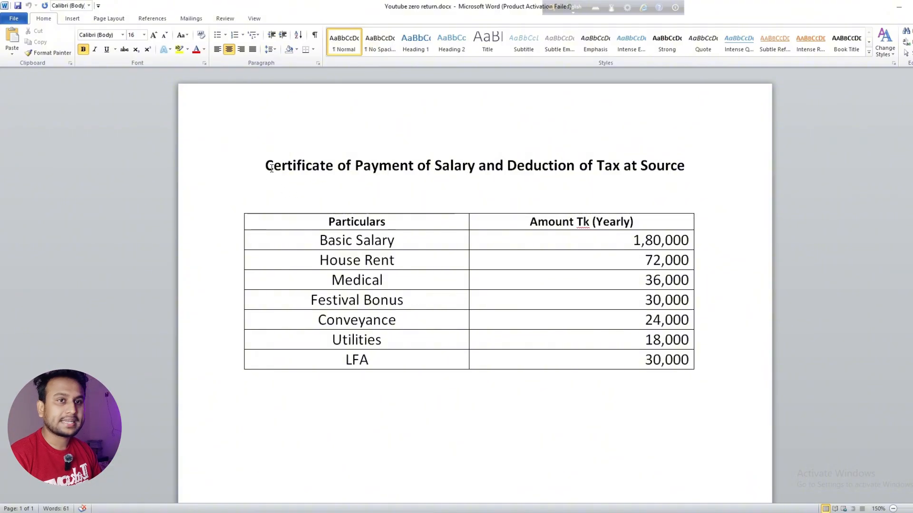
Highlight the certificate title, the Basic Salary amount 1,80,000 and the Yearly header
{"action": "left_click_drag", "start_coordinate": [267, 173], "coordinate": [623, 170]}
{"action": "left_click", "coordinate": [617, 224]}
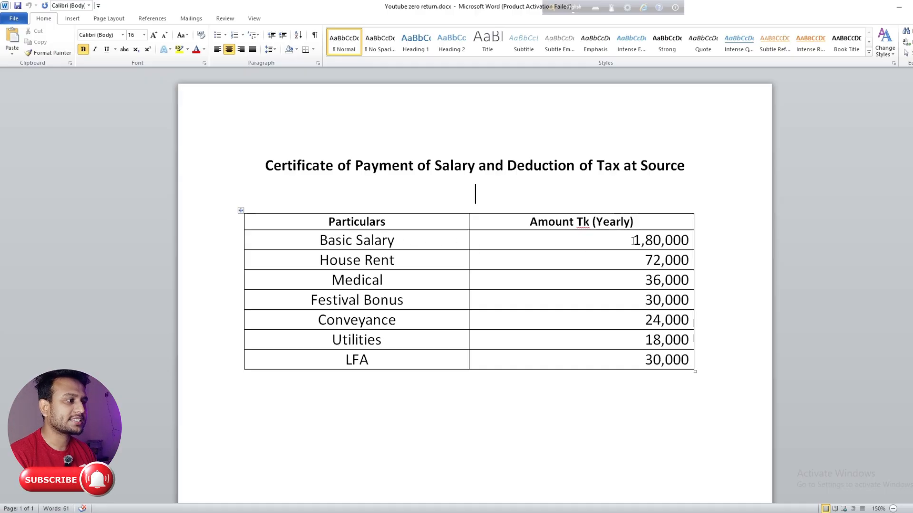
{"action": "double_click", "coordinate": [637, 240]}
{"action": "double_click", "coordinate": [603, 222]}
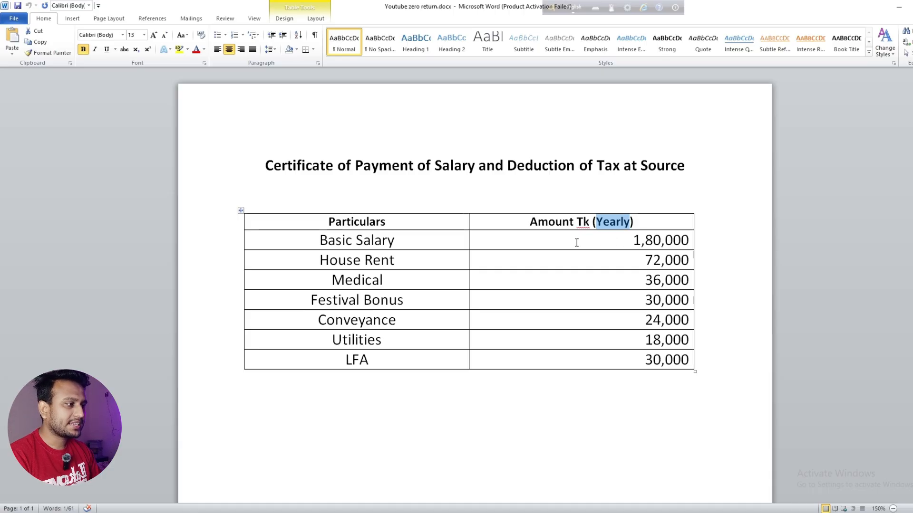
Highlight the Amount column and the whole salary table, then scroll down to the monthly breakdown
{"action": "left_click_drag", "start_coordinate": [707, 219], "coordinate": [654, 356]}
{"action": "left_click", "coordinate": [504, 305]}
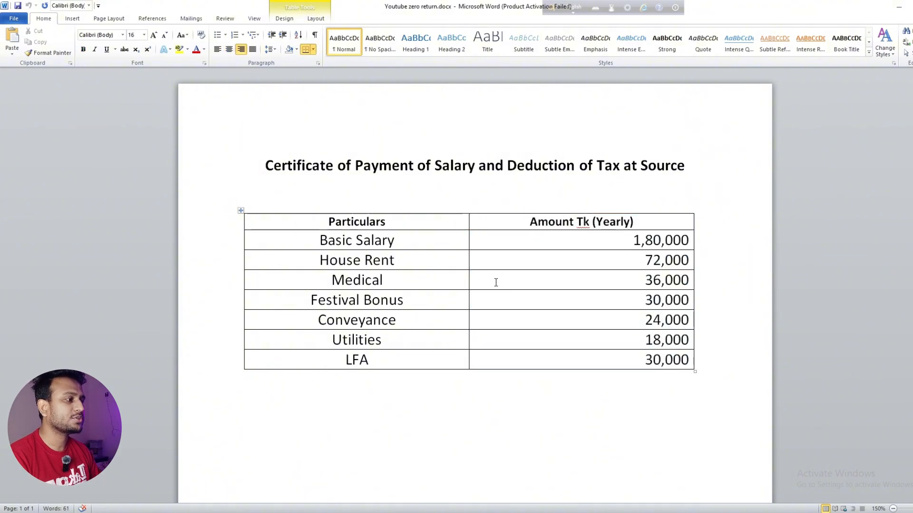
{"action": "left_click_drag", "start_coordinate": [708, 195], "coordinate": [627, 351]}
{"action": "left_click", "coordinate": [627, 350]}
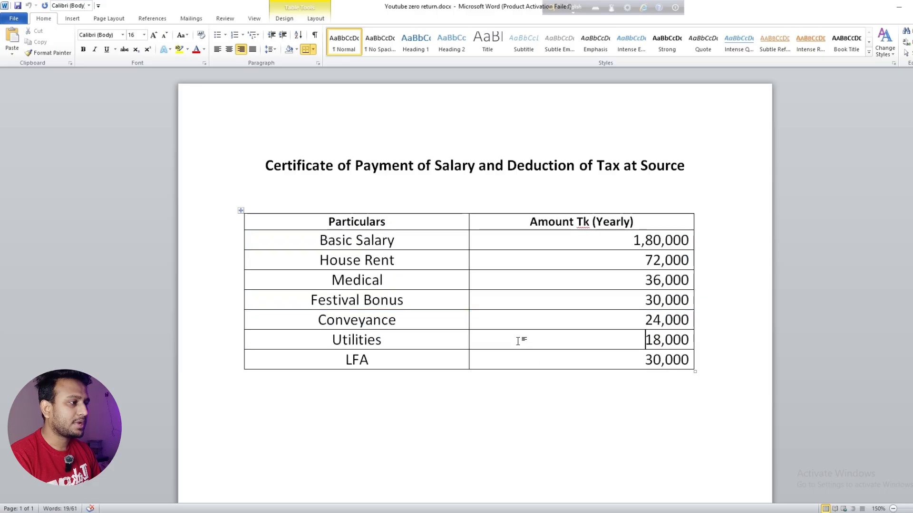
{"action": "left_click_drag", "start_coordinate": [446, 197], "coordinate": [616, 387]}
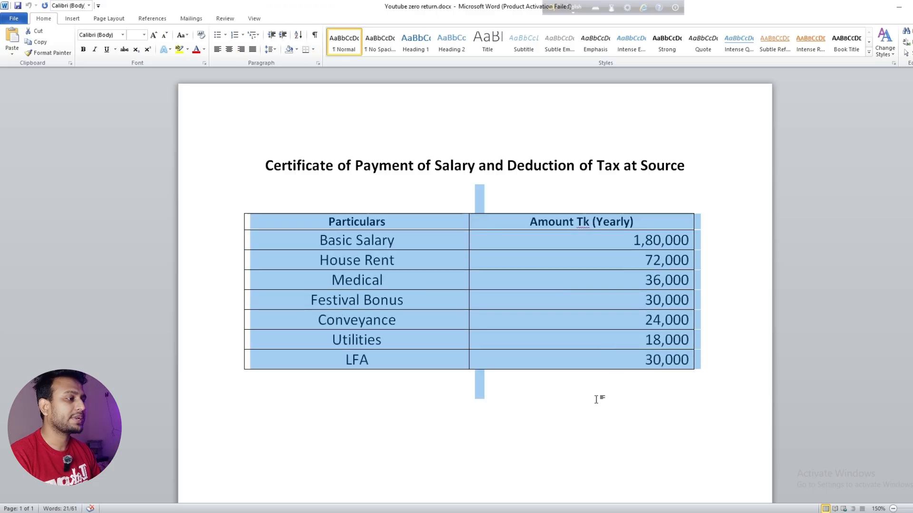
{"action": "left_click", "coordinate": [581, 405]}
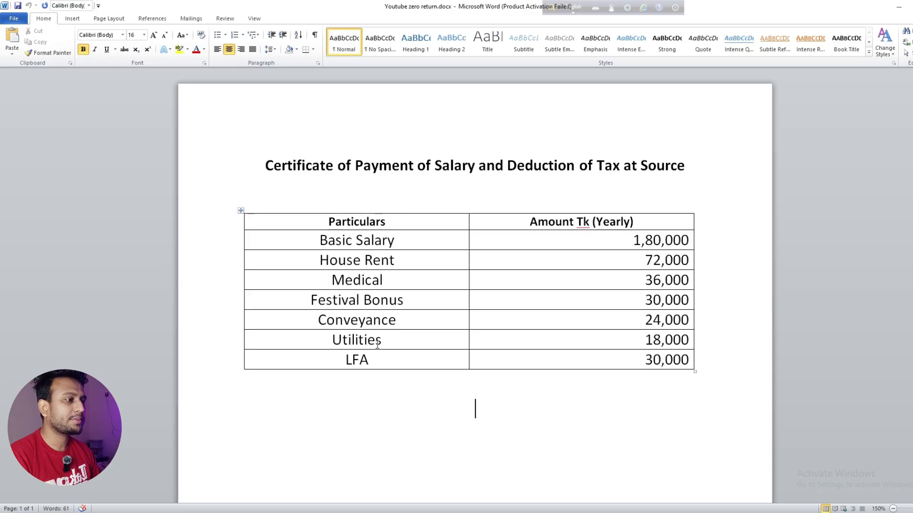
{"action": "scroll", "coordinate": [477, 407], "scroll_direction": "down", "scroll_amount": 8}
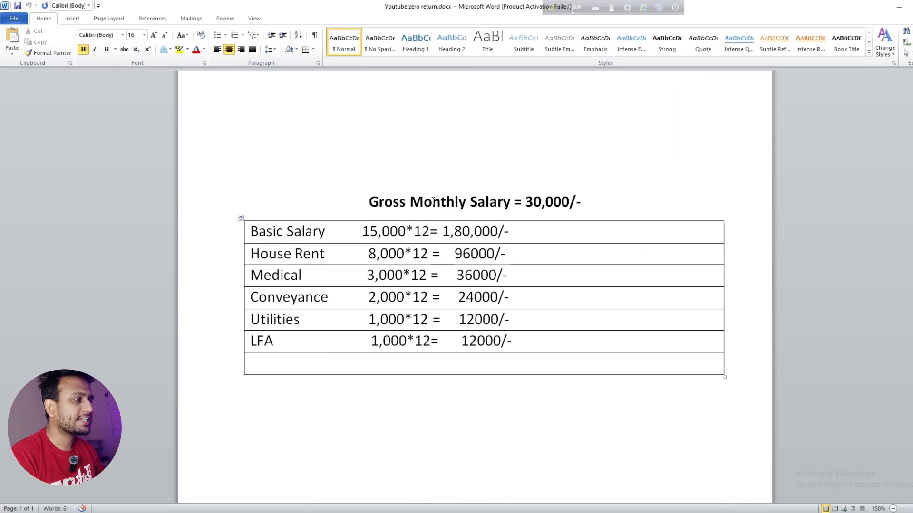
Highlight the 30,000/- gross monthly and 15,000 basic salary figures, then scroll back up
{"action": "left_click_drag", "start_coordinate": [584, 202], "coordinate": [528, 202]}
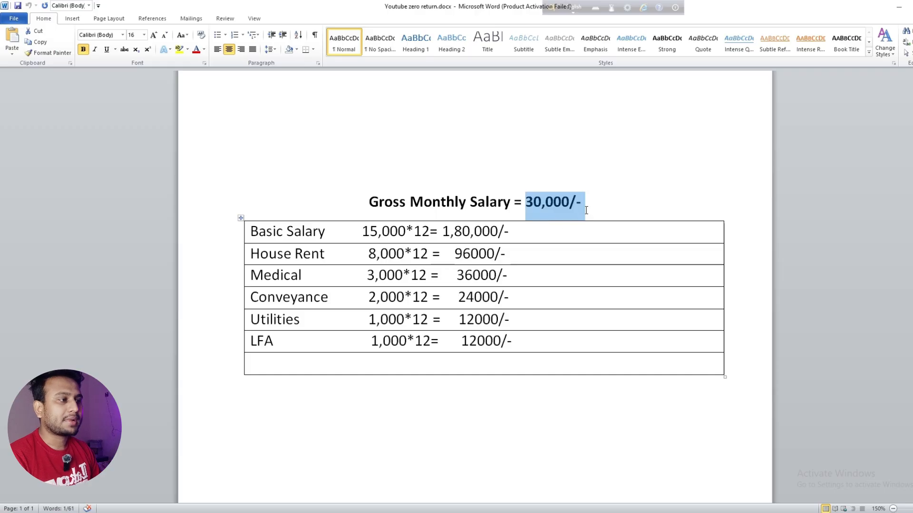
{"action": "key", "text": "Right"}
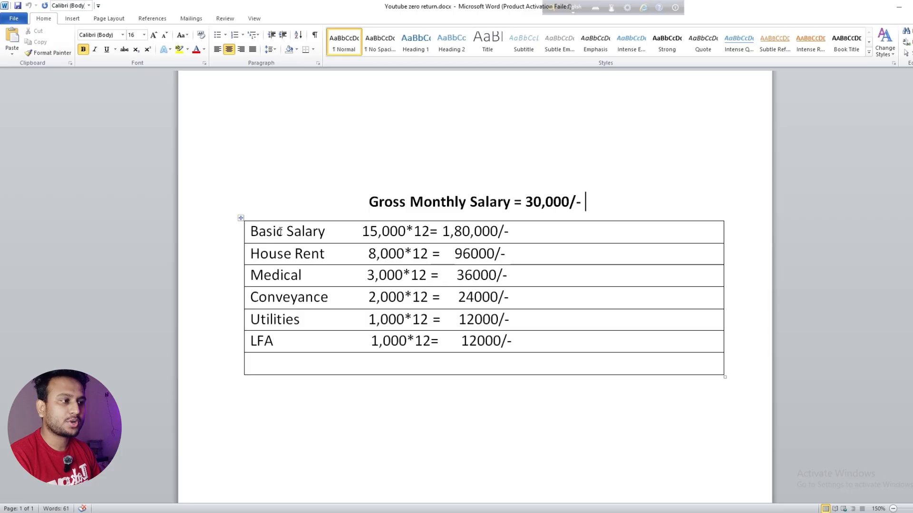
{"action": "left_click_drag", "start_coordinate": [363, 232], "coordinate": [498, 232]}
{"action": "left_click", "coordinate": [429, 237]}
{"action": "left_click", "coordinate": [417, 233]}
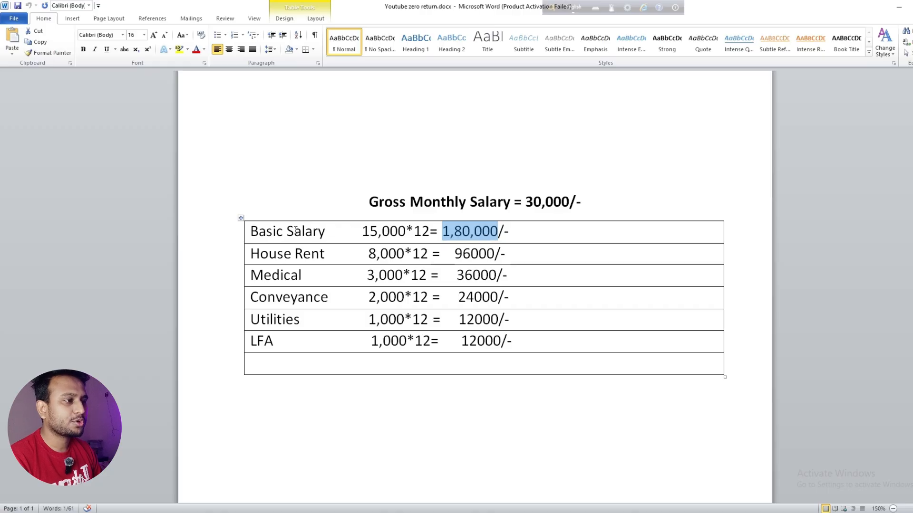
{"action": "left_click_drag", "start_coordinate": [361, 232], "coordinate": [406, 232]}
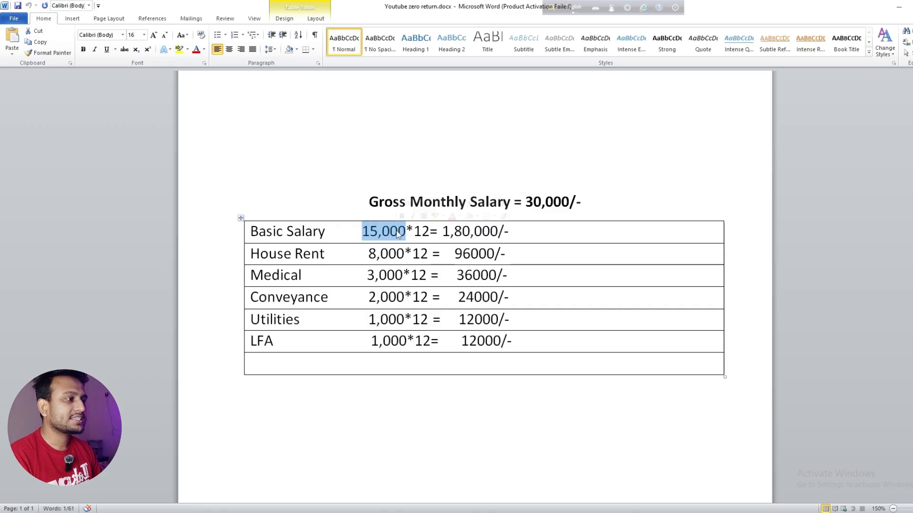
{"action": "left_click", "coordinate": [541, 202]}
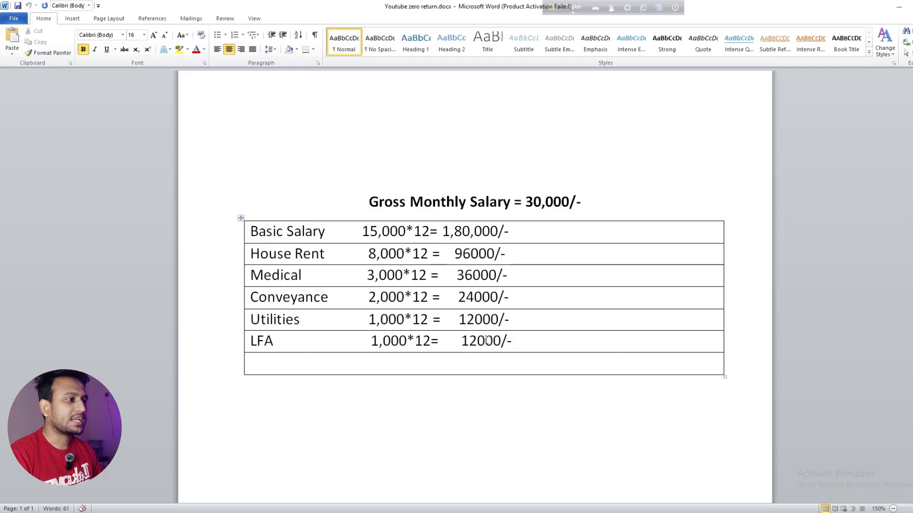
{"action": "scroll", "coordinate": [486, 337], "scroll_direction": "up", "scroll_amount": 5}
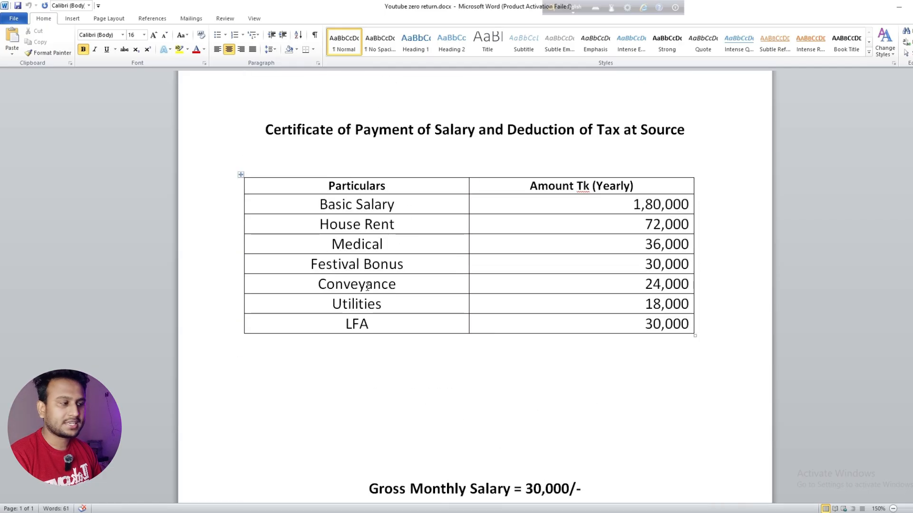
{"action": "scroll", "coordinate": [388, 287], "scroll_direction": "down", "scroll_amount": 6}
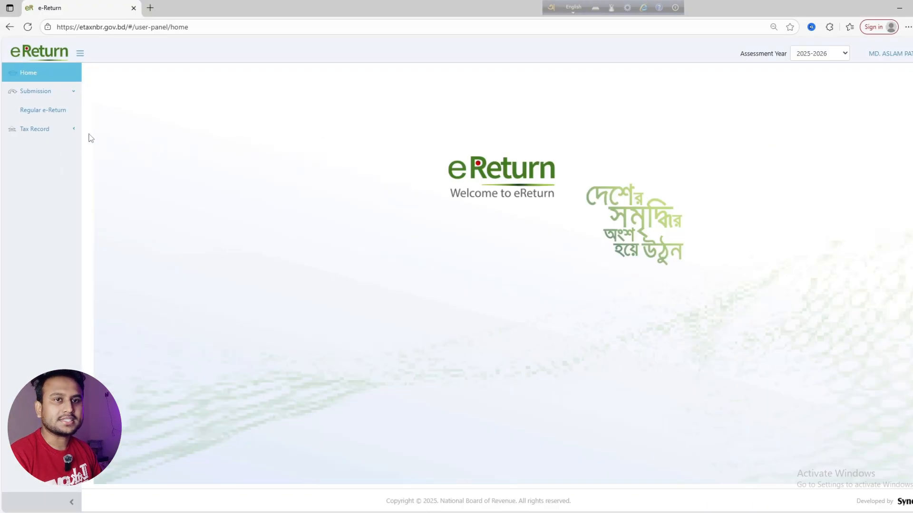
Open Regular e-Return, zoom the page to 100%, and highlight assessment year 2025-2026
{"action": "left_click", "coordinate": [28, 112]}
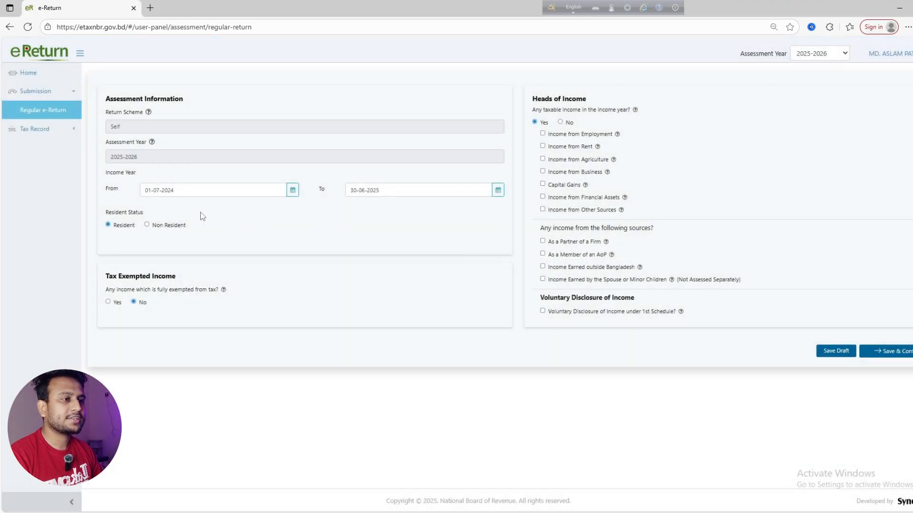
{"action": "key", "text": "ctrl+plus"}
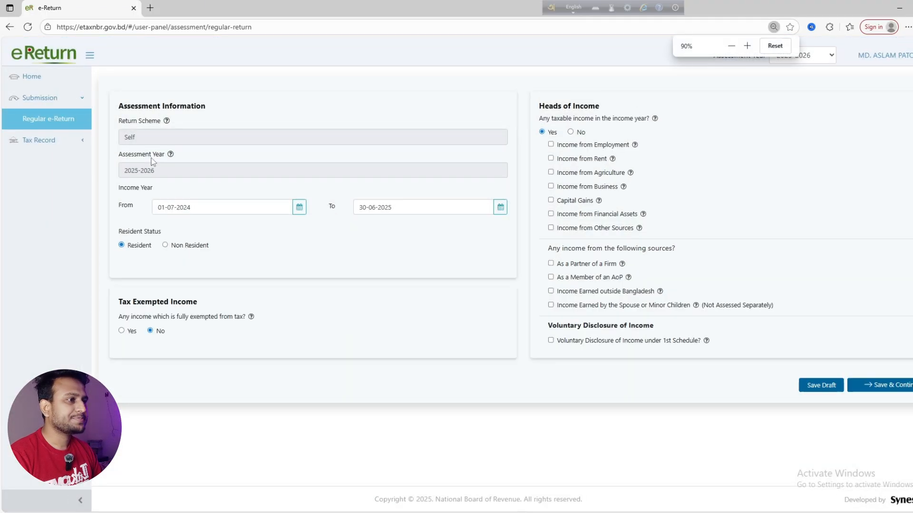
{"action": "key", "text": "ctrl+plus"}
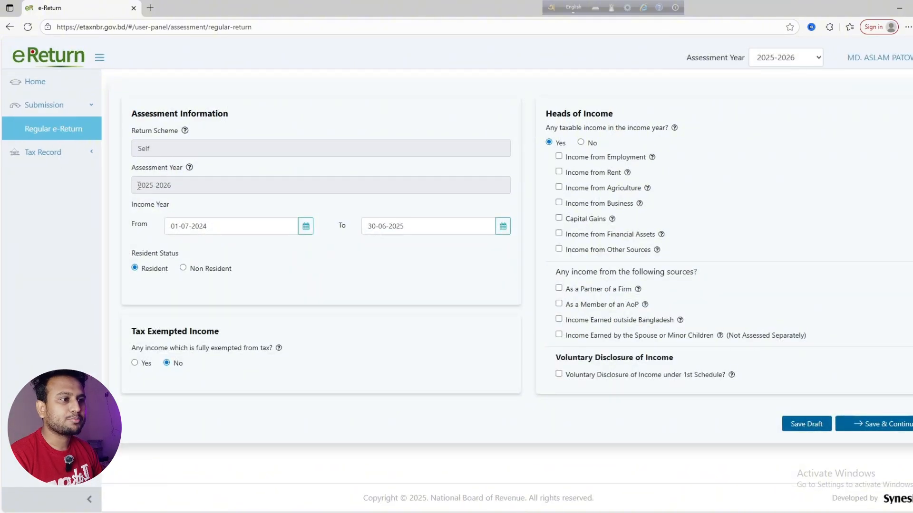
{"action": "left_click_drag", "start_coordinate": [138, 185], "coordinate": [175, 186]}
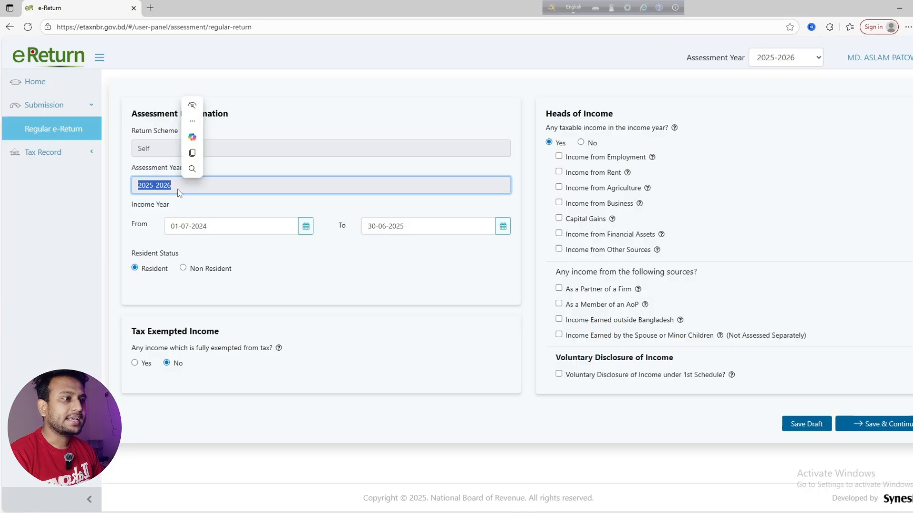
{"action": "left_click", "coordinate": [178, 189]}
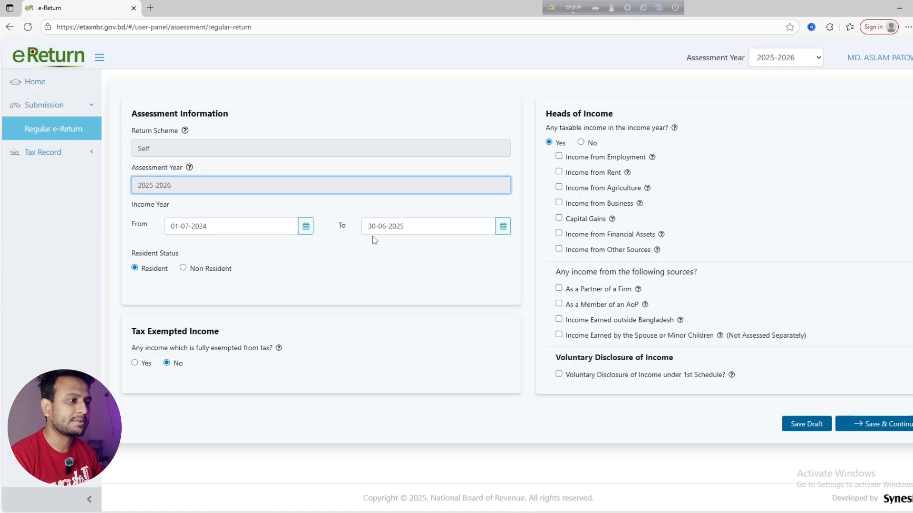
{"action": "left_click", "coordinate": [345, 251]}
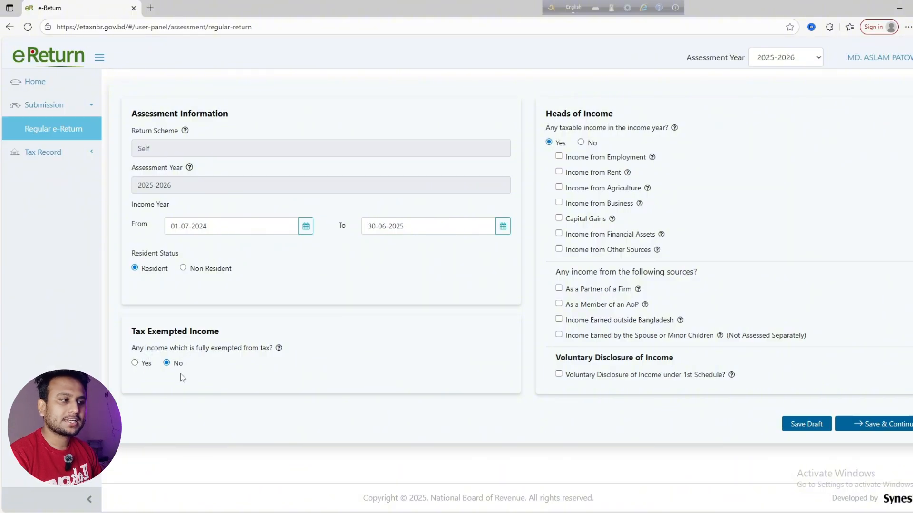
Tick Income from Employment under Heads of Income and save the assessment details
{"action": "left_click", "coordinate": [559, 157]}
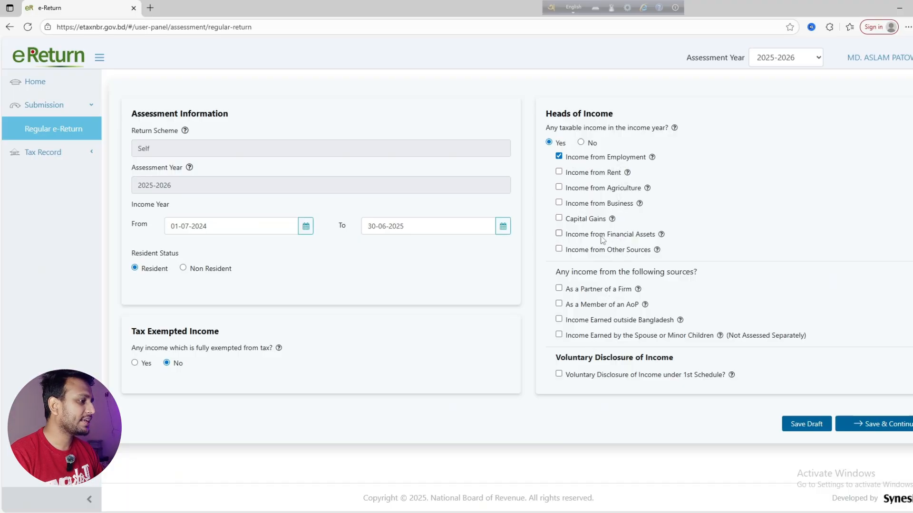
{"action": "left_click", "coordinate": [869, 427]}
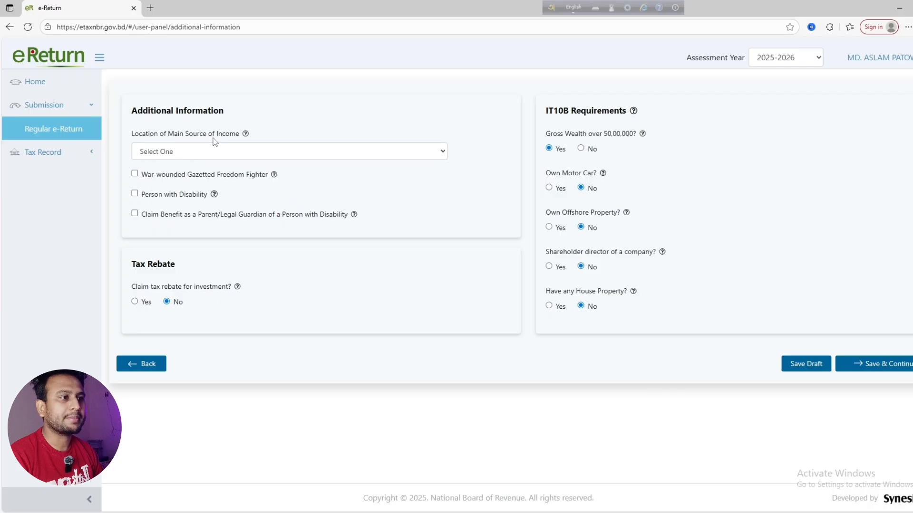
Set the main income location to Any Other Area and gross wealth over 50,00,000 to No
{"action": "left_click", "coordinate": [218, 152]}
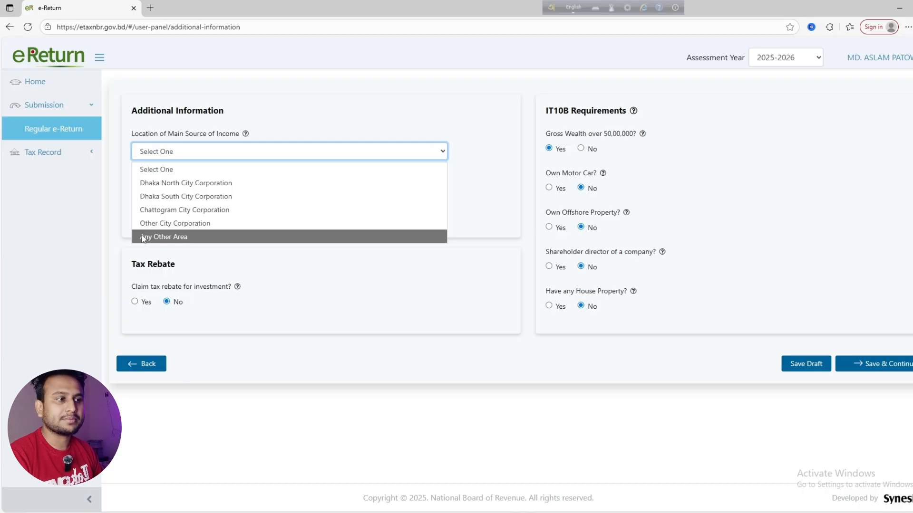
{"action": "left_click", "coordinate": [180, 237]}
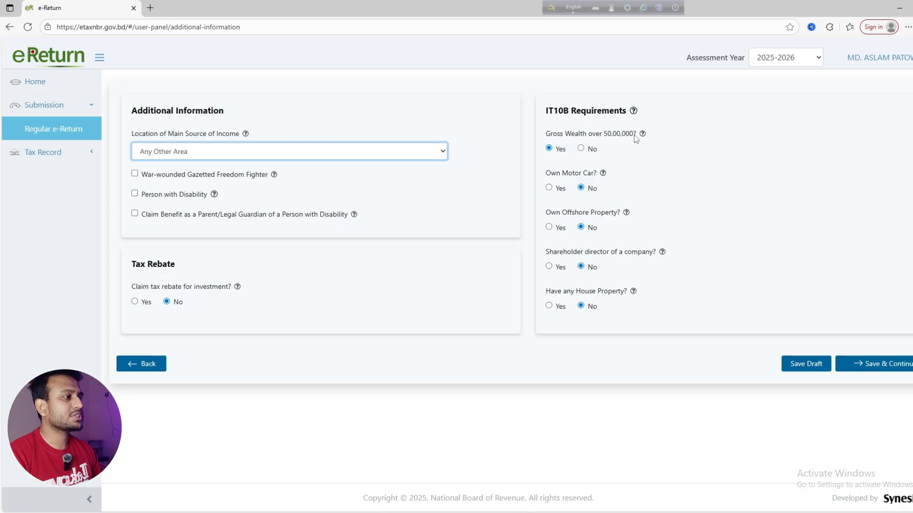
{"action": "left_click", "coordinate": [580, 148]}
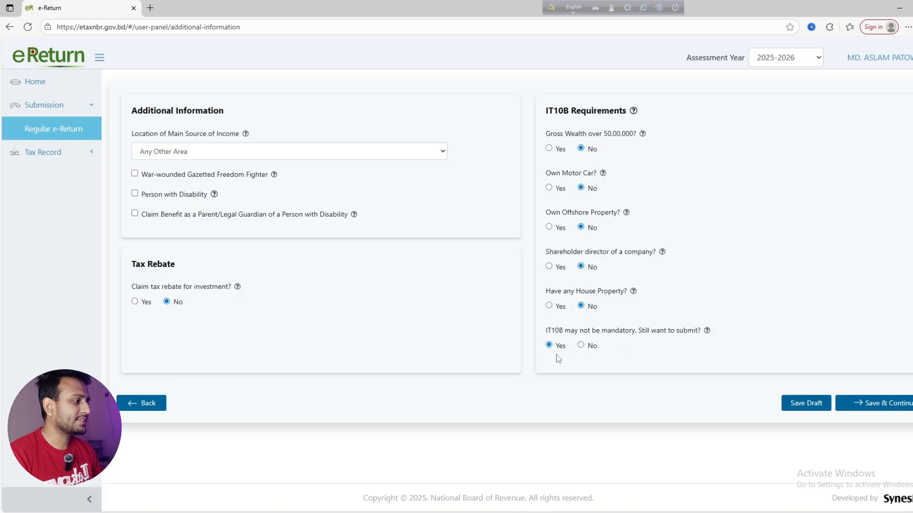
Save Additional Information and set Employment Type to Private/Other than Government Pay Scale
{"action": "left_click", "coordinate": [875, 408]}
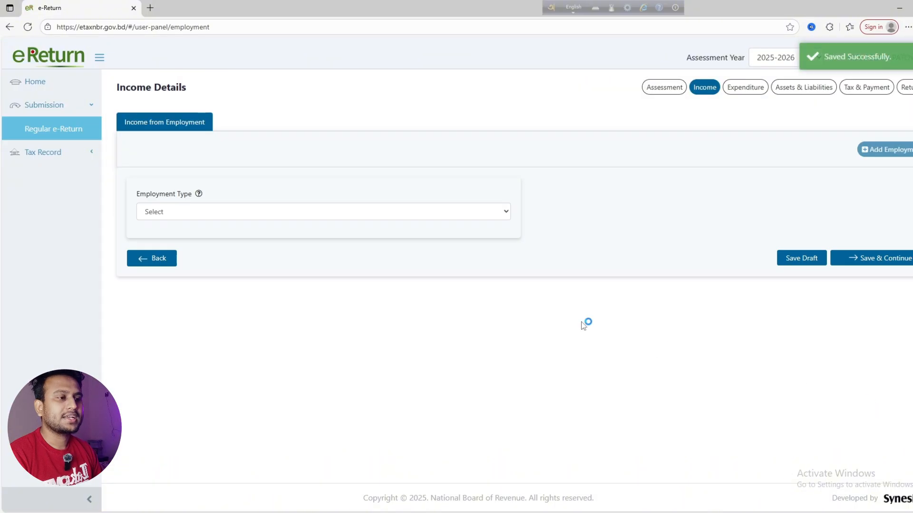
{"action": "left_click", "coordinate": [159, 214]}
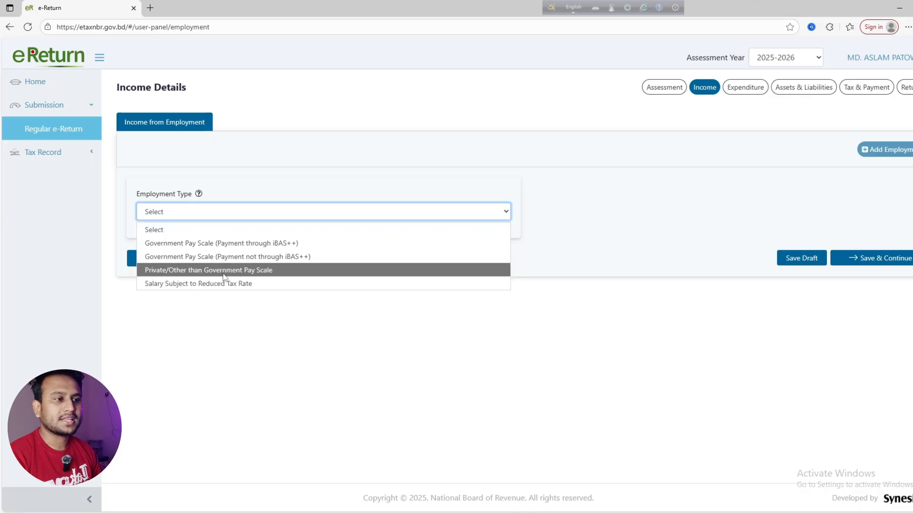
{"action": "left_click", "coordinate": [249, 271]}
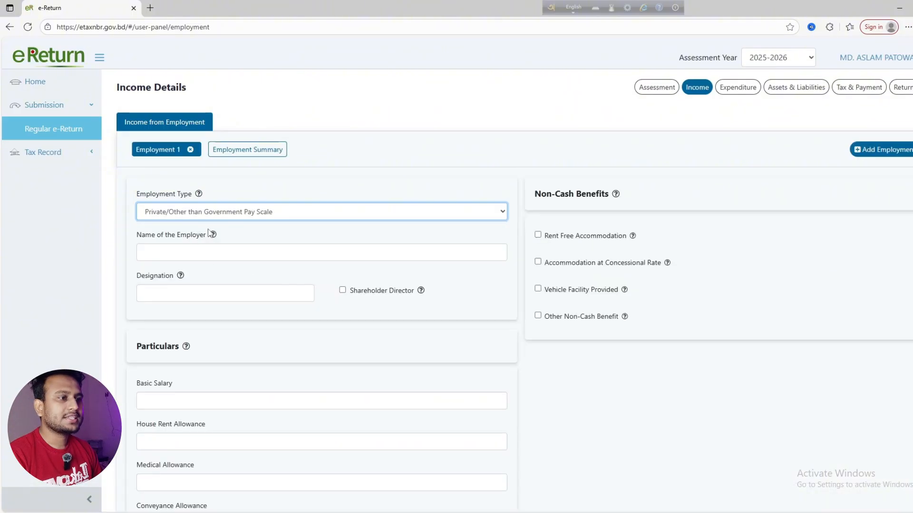
{"action": "scroll", "coordinate": [209, 233], "scroll_direction": "down", "scroll_amount": 2}
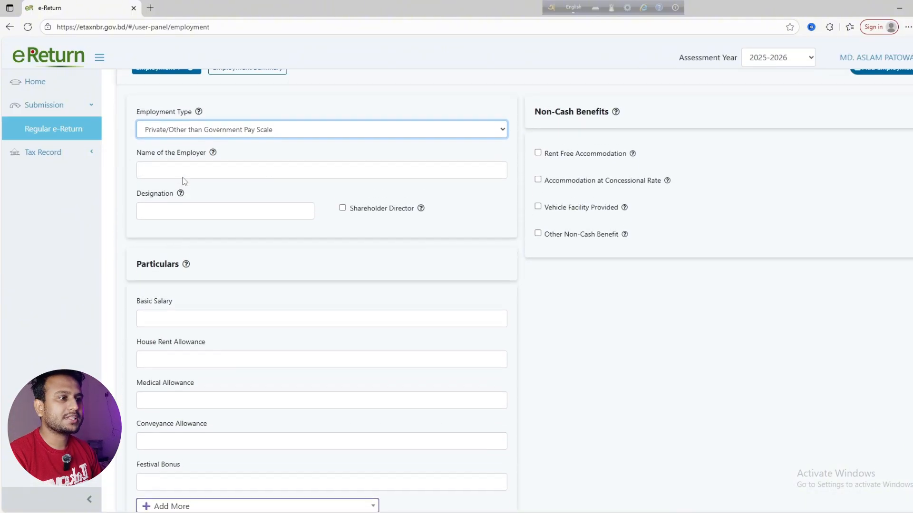
Choose employer BENGAL COMMERCIAL BANK PLC and paste the designation Assistant Relationship Officer
{"action": "scroll", "coordinate": [210, 196], "scroll_direction": "up", "scroll_amount": 1}
{"action": "scroll", "coordinate": [202, 152], "scroll_direction": "down", "scroll_amount": 1}
{"action": "left_click", "coordinate": [202, 153]}
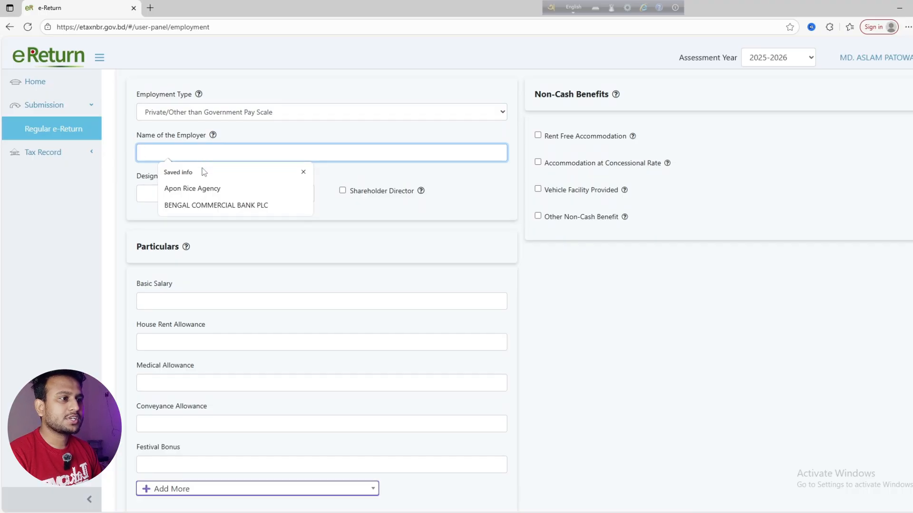
{"action": "left_click", "coordinate": [204, 207]}
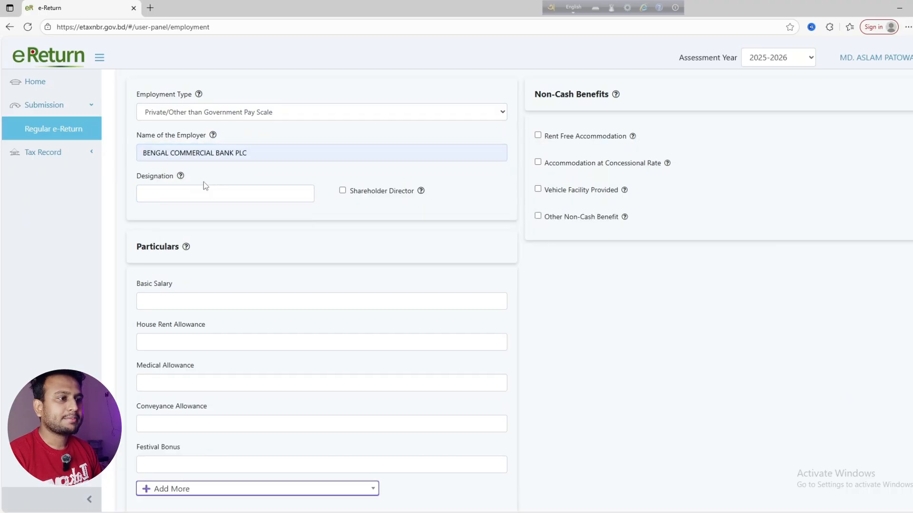
{"action": "left_click", "coordinate": [154, 198]}
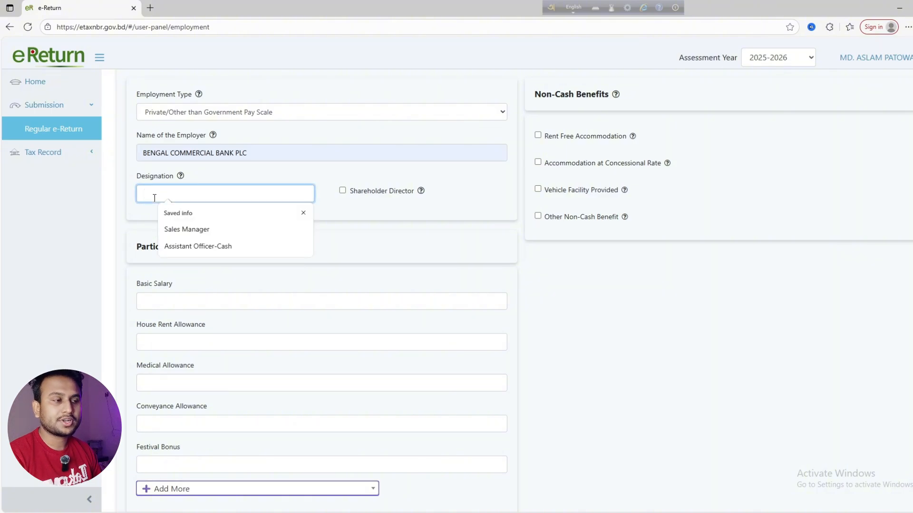
{"action": "type", "text": "Assistant Relationship Officer"}
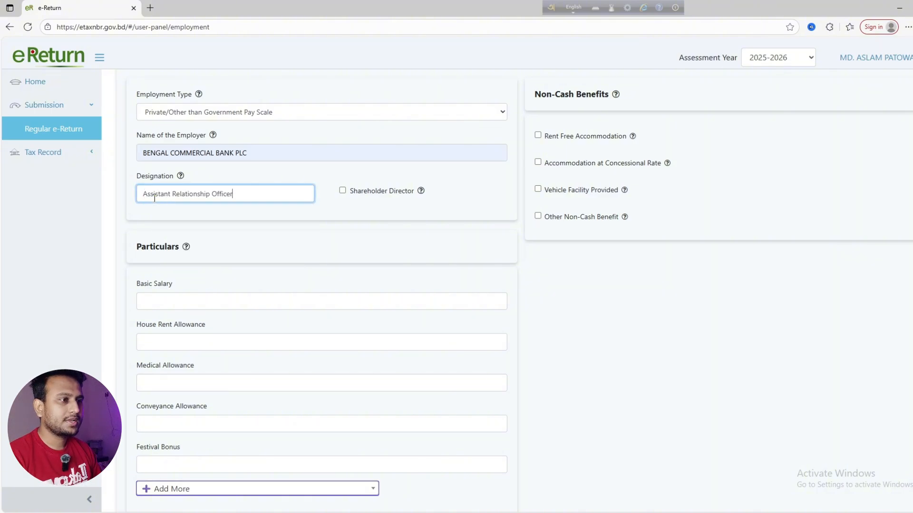
{"action": "left_click", "coordinate": [341, 221]}
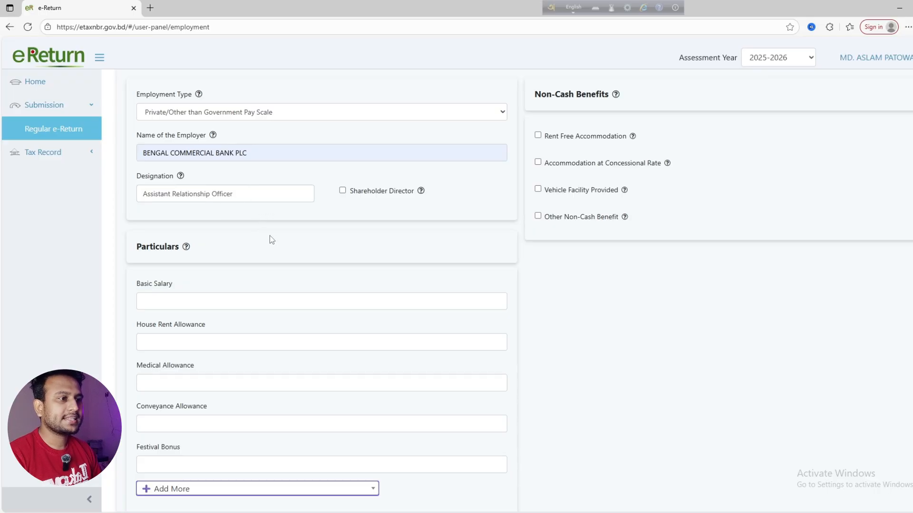
{"action": "scroll", "coordinate": [301, 232], "scroll_direction": "down", "scroll_amount": 1}
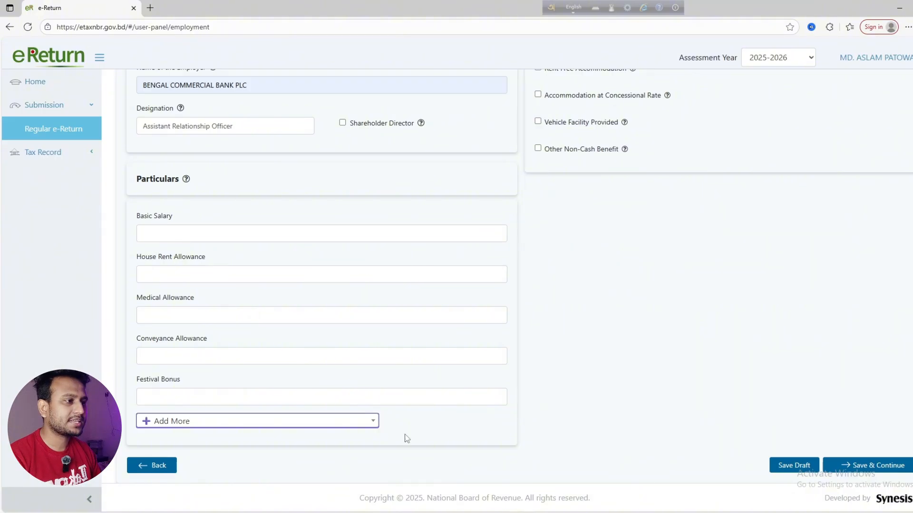
{"action": "key", "text": "alt+Tab"}
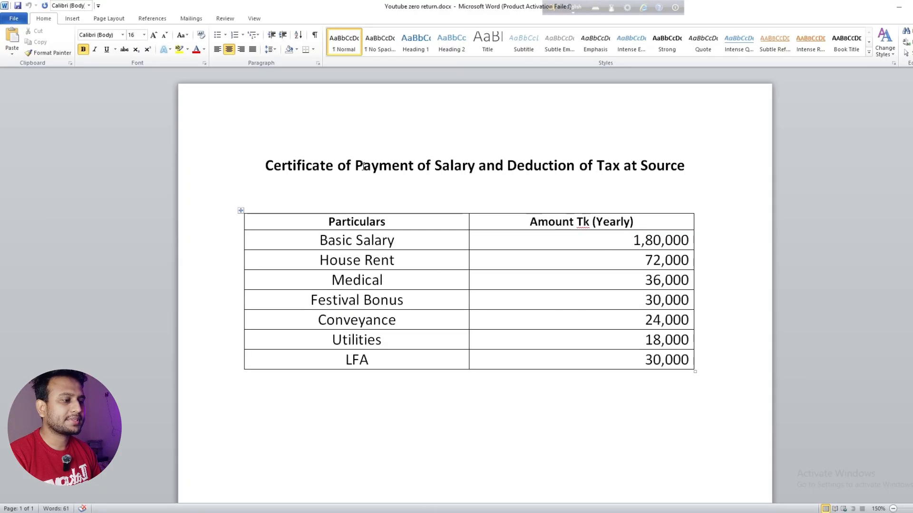
{"action": "key", "text": "alt+Tab"}
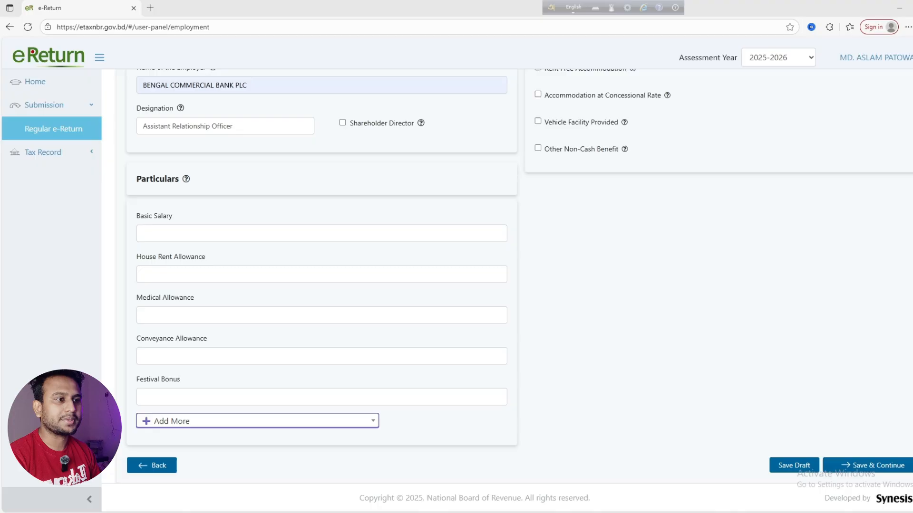
{"action": "left_click", "coordinate": [168, 234]}
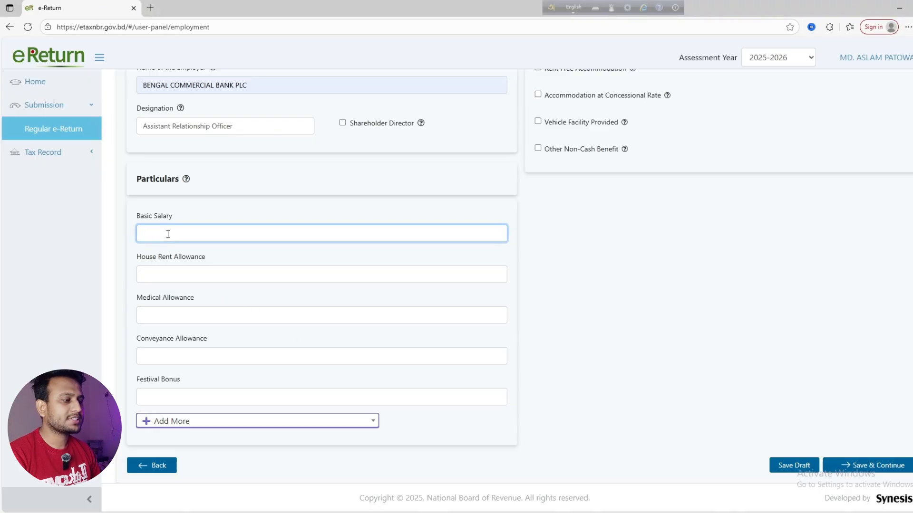
{"action": "key", "text": "alt+Tab"}
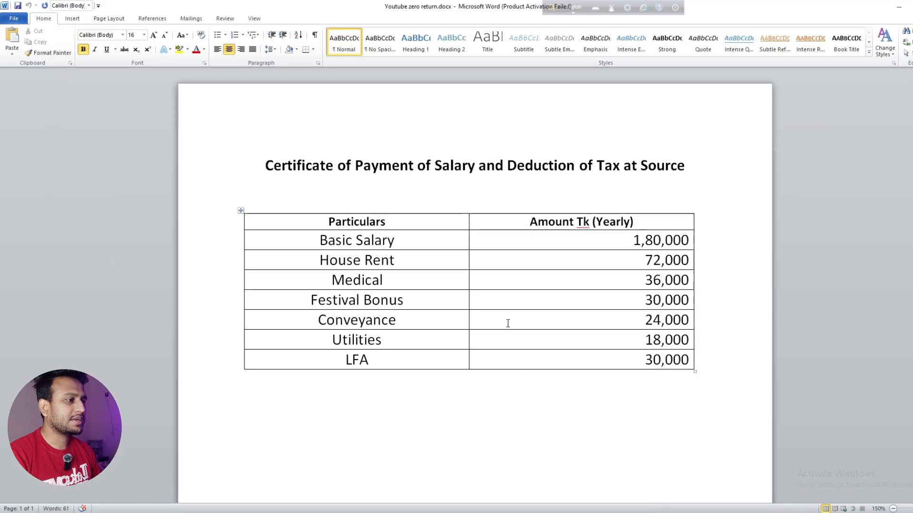
{"action": "scroll", "coordinate": [523, 309], "scroll_direction": "down", "scroll_amount": 7}
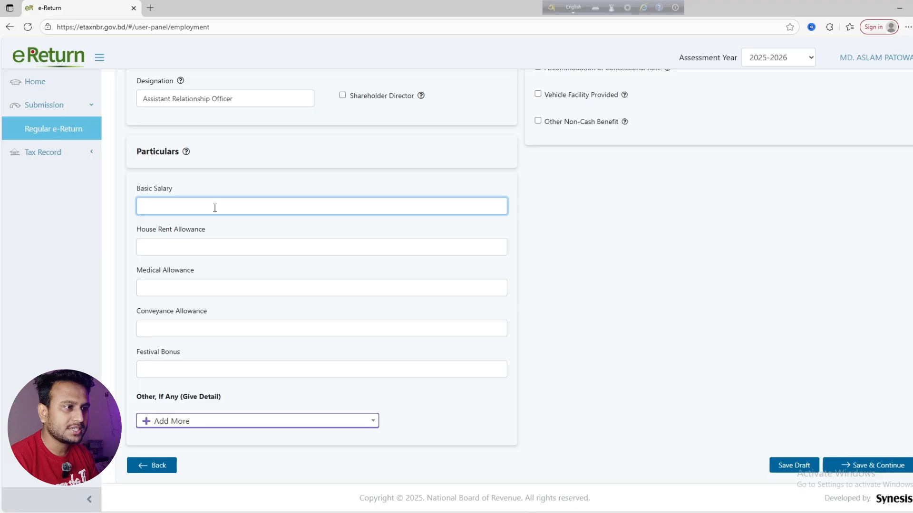
Fill Basic Salary 168480, House Rent 79498, Medical 31799, Conveyance 15,899 and Festival Bonus 29,960
{"action": "type", "text": "168480"}
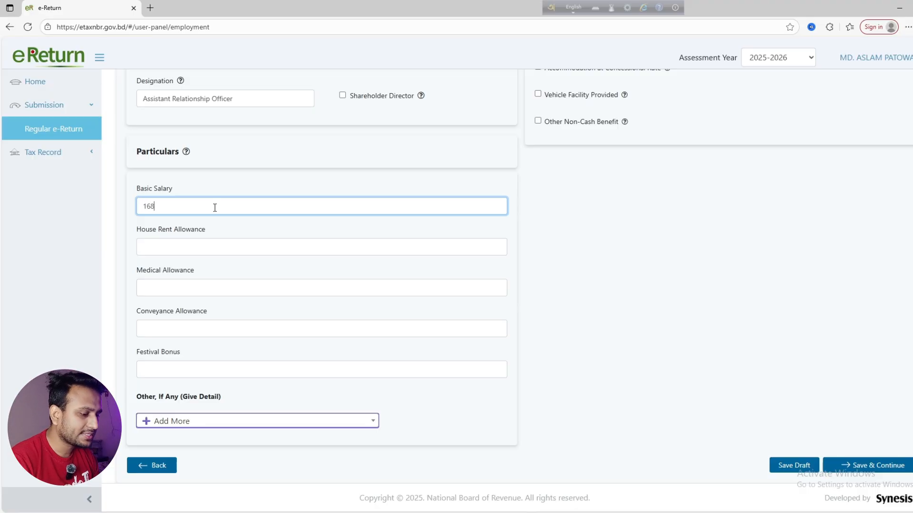
{"action": "left_click", "coordinate": [199, 251]}
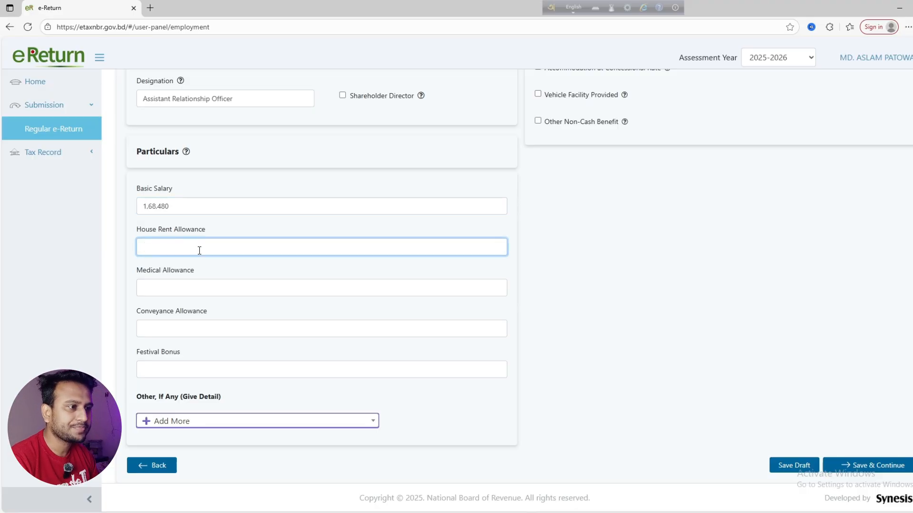
{"action": "type", "text": "79498"}
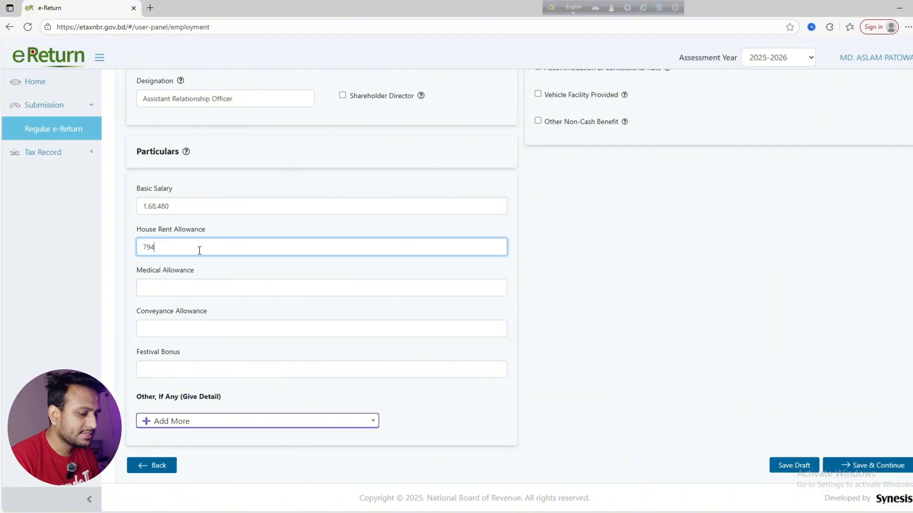
{"action": "left_click", "coordinate": [194, 294]}
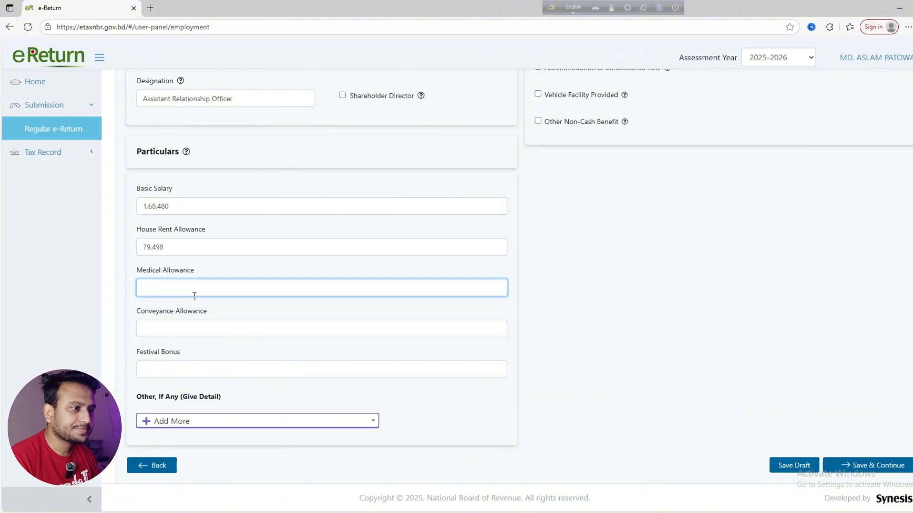
{"action": "type", "text": "31799"}
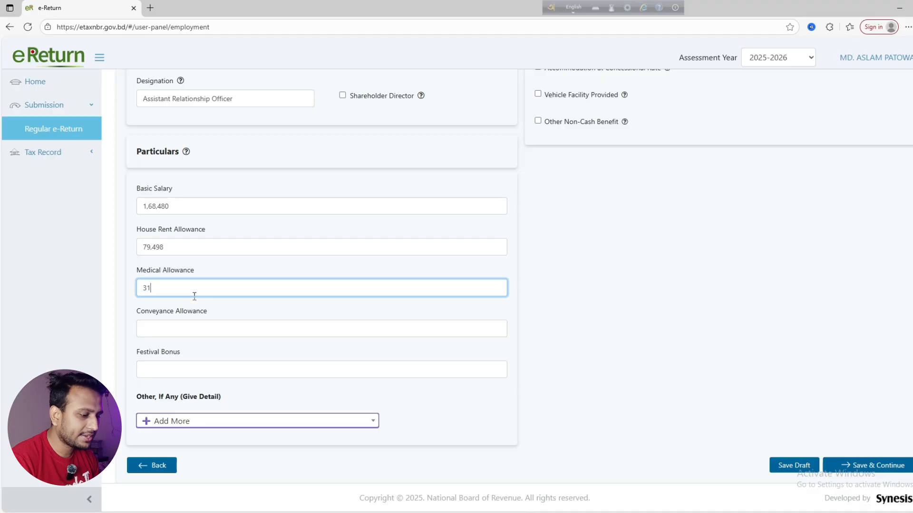
{"action": "left_click", "coordinate": [193, 322]}
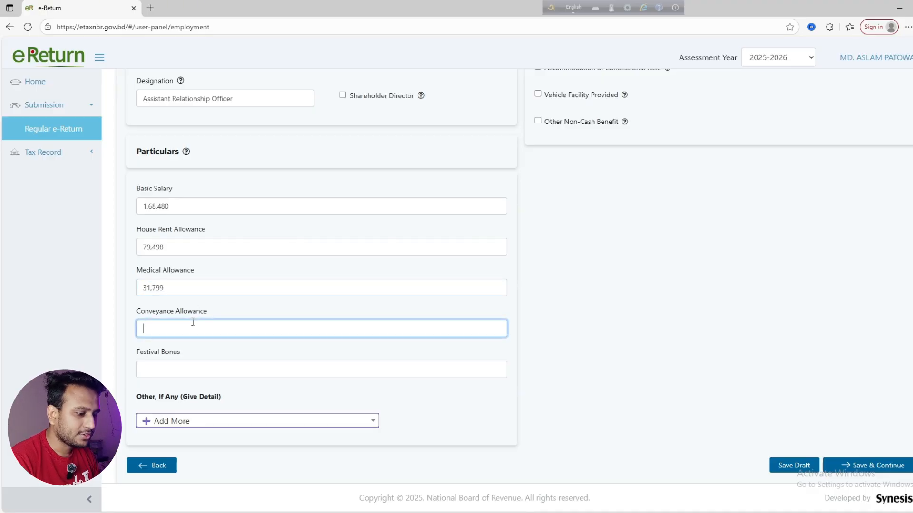
{"action": "type", "text": "15,899"}
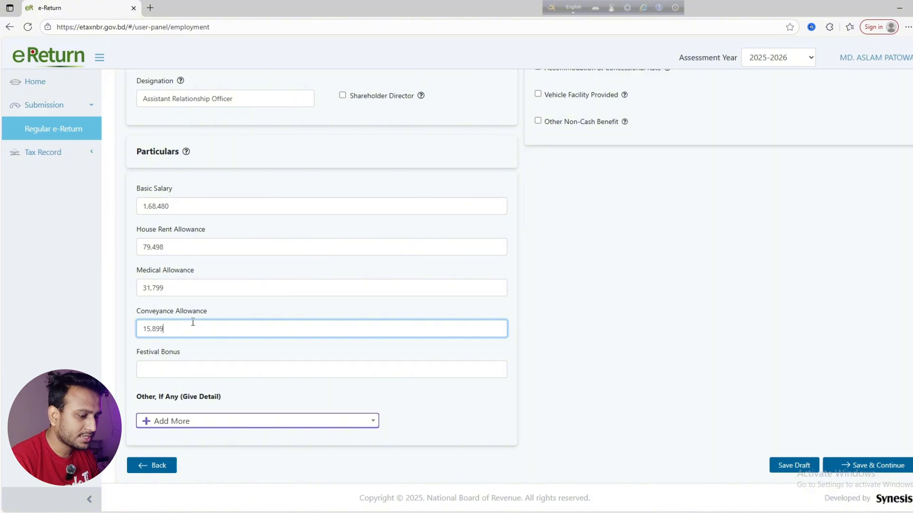
{"action": "left_click", "coordinate": [192, 370]}
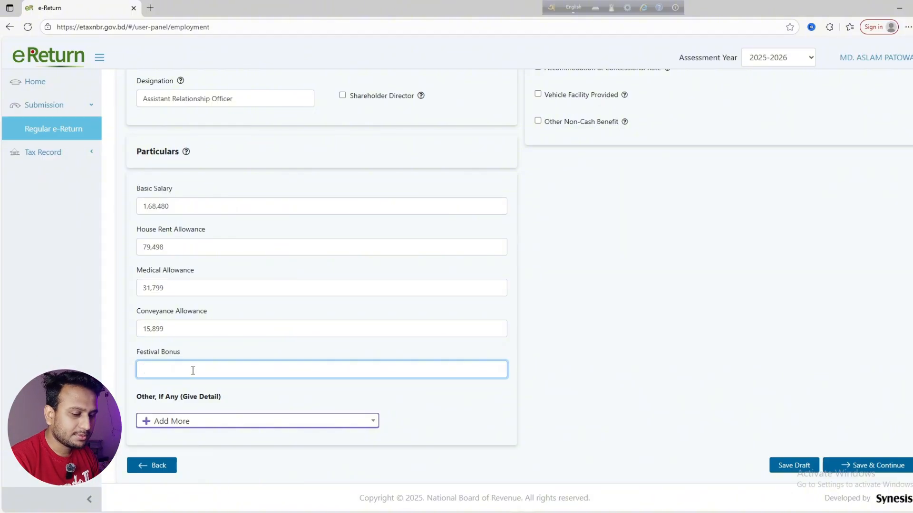
{"action": "type", "text": "9"}
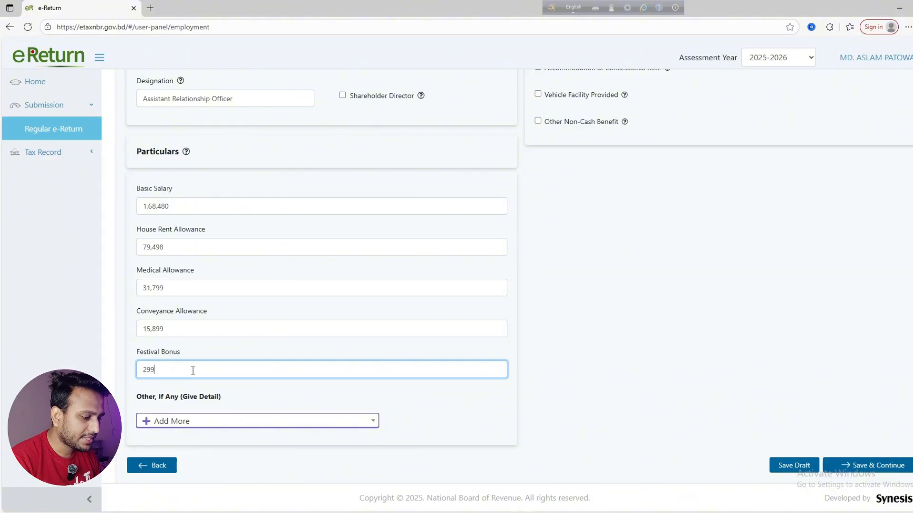
{"action": "type", "text": ",960"}
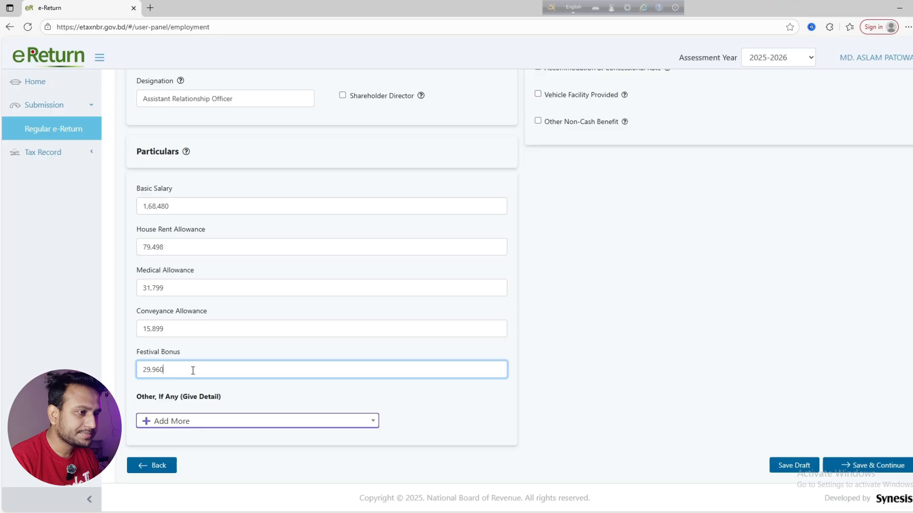
{"action": "left_click", "coordinate": [277, 398]}
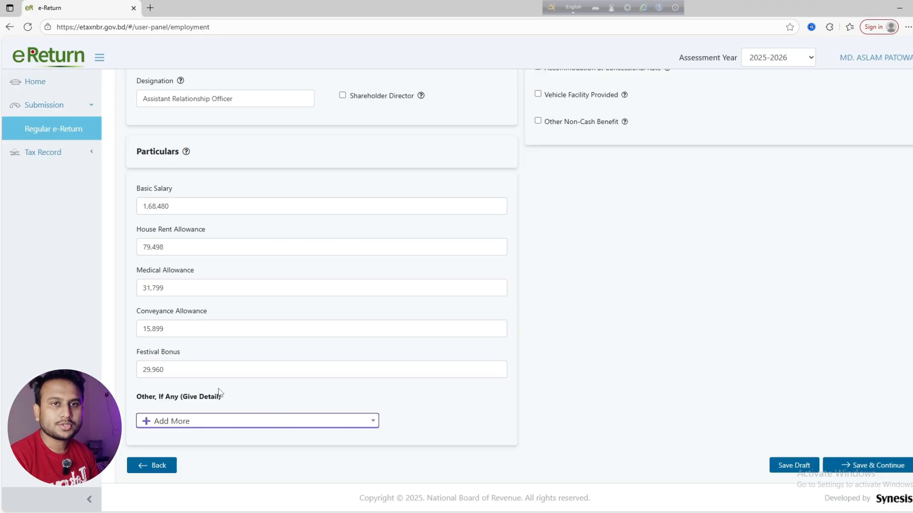
Add an Other (Give Detail) salary line for Utilities with an amount of 15,899
{"action": "left_click", "coordinate": [153, 421]}
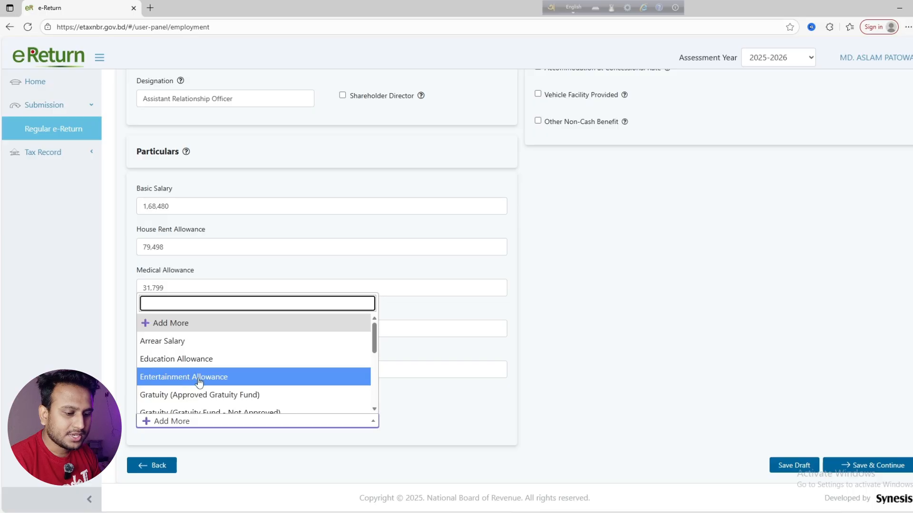
{"action": "scroll", "coordinate": [188, 385], "scroll_direction": "down", "scroll_amount": 1}
{"action": "scroll", "coordinate": [176, 361], "scroll_direction": "up", "scroll_amount": 1}
{"action": "scroll", "coordinate": [164, 355], "scroll_direction": "down", "scroll_amount": 2}
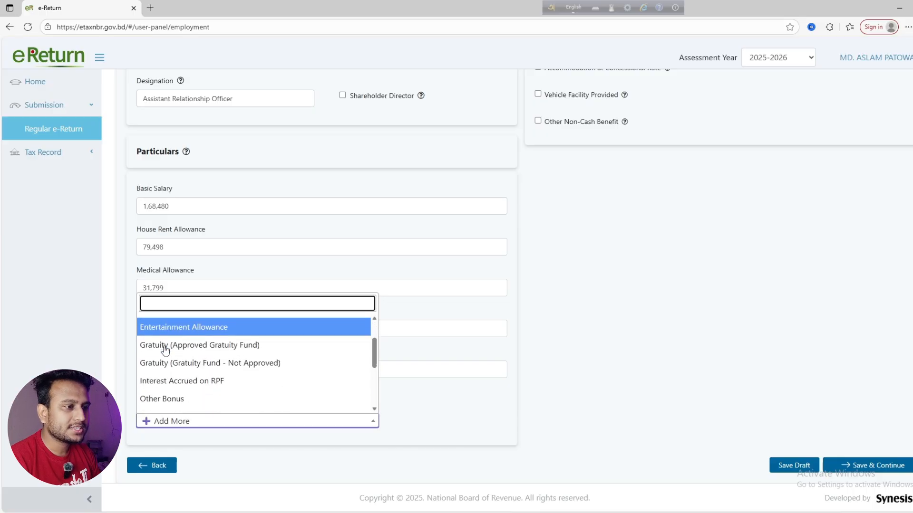
{"action": "scroll", "coordinate": [165, 354], "scroll_direction": "down", "scroll_amount": 3}
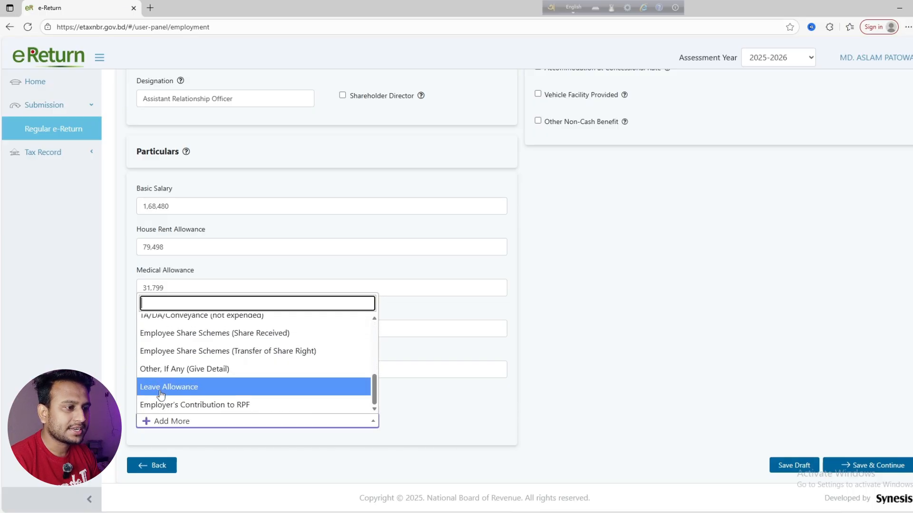
{"action": "left_click", "coordinate": [207, 377]}
{"action": "scroll", "coordinate": [206, 370], "scroll_direction": "down", "scroll_amount": 1}
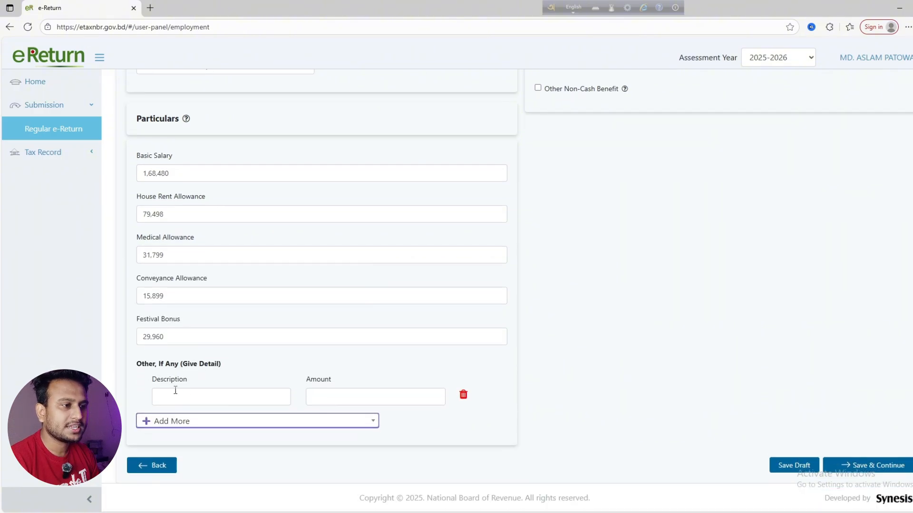
{"action": "left_click", "coordinate": [171, 390]}
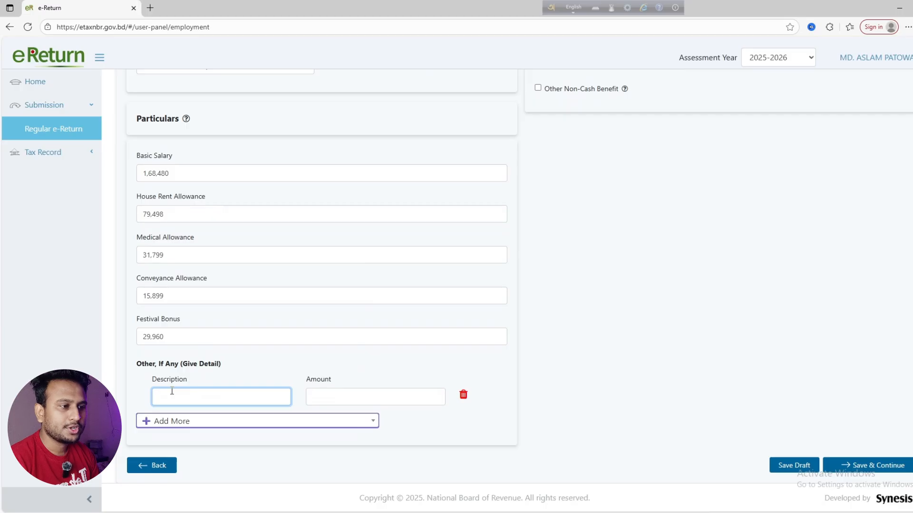
{"action": "type", "text": "Utilities"}
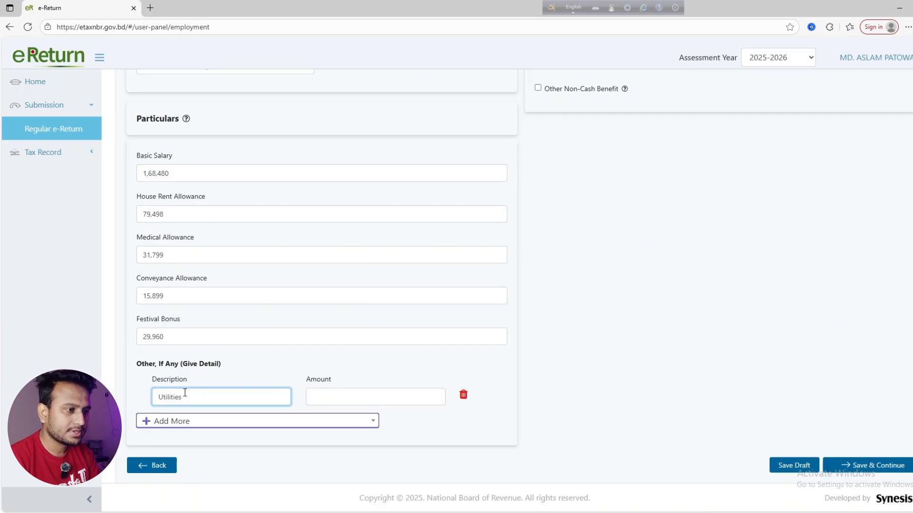
{"action": "left_click", "coordinate": [326, 393]}
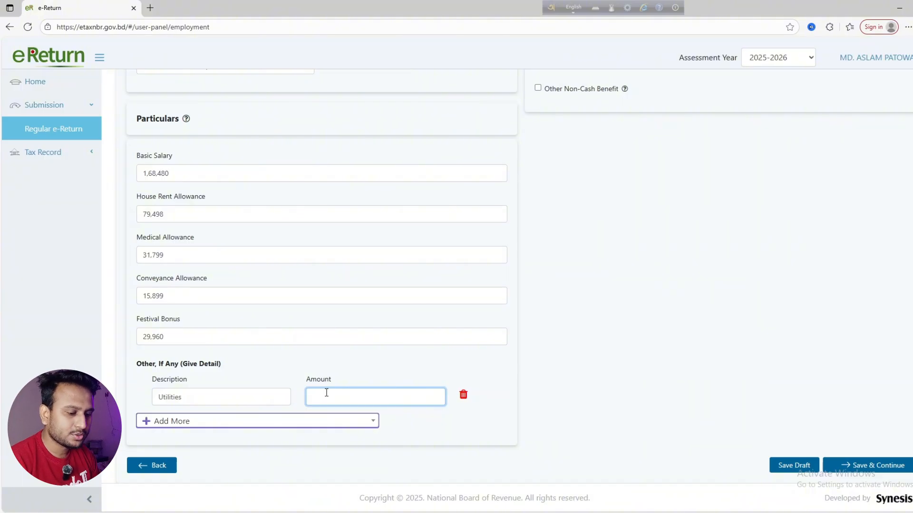
{"action": "type", "text": "15,899"}
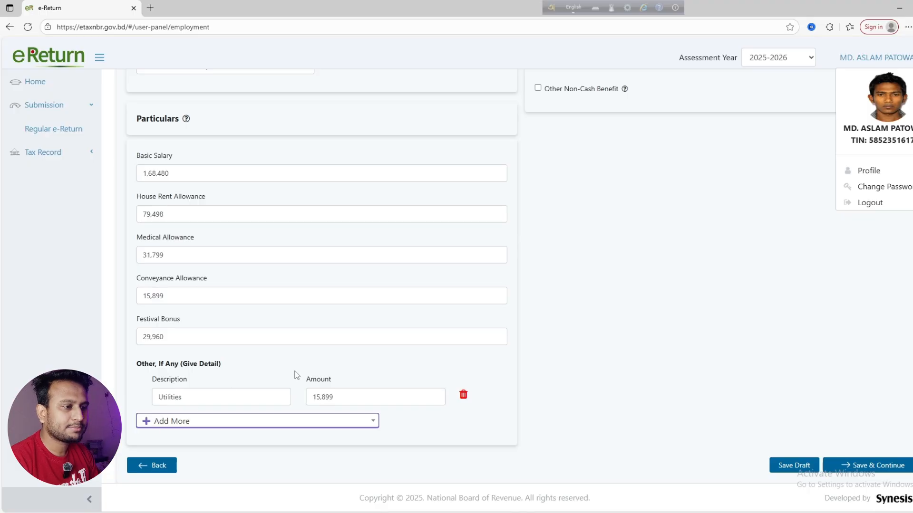
Add Employer's Contribution to RPF with an amount of 12,299
{"action": "left_click", "coordinate": [161, 422]}
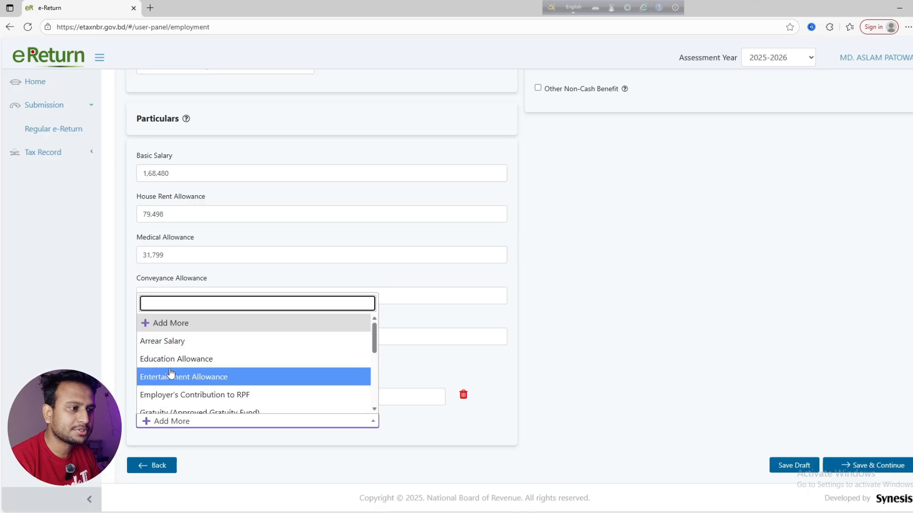
{"action": "scroll", "coordinate": [173, 368], "scroll_direction": "down", "scroll_amount": 1}
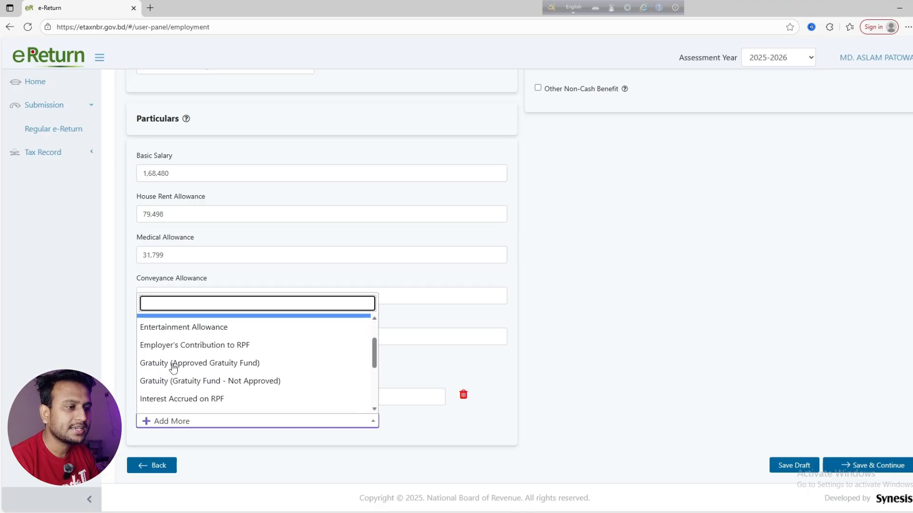
{"action": "left_click", "coordinate": [217, 348]}
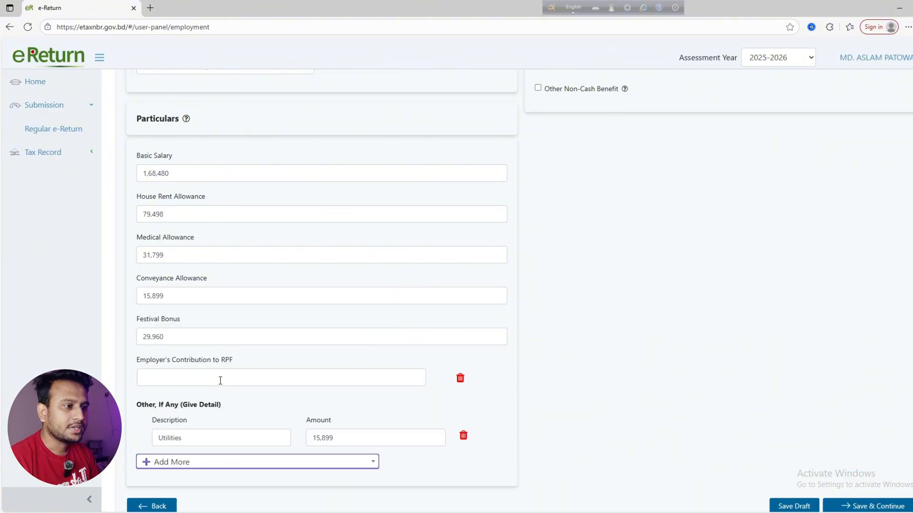
{"action": "left_click", "coordinate": [180, 379]}
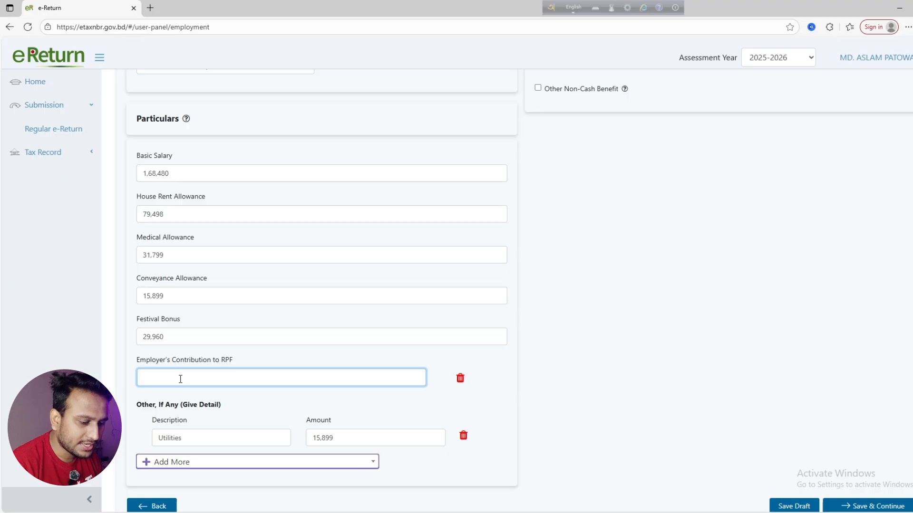
{"action": "type", "text": "12299"}
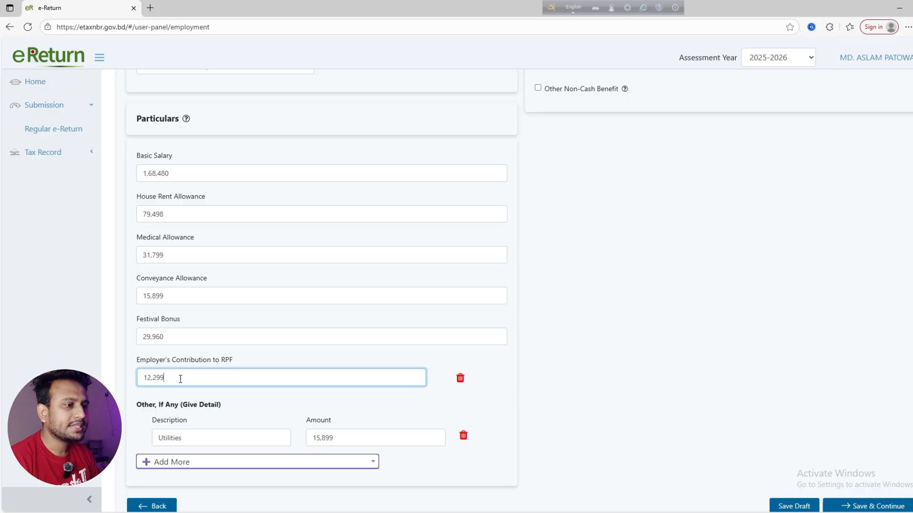
{"action": "left_click", "coordinate": [223, 410]}
Add a Bengali New Year Allowance income line of 2,247
{"action": "scroll", "coordinate": [208, 403], "scroll_direction": "down", "scroll_amount": 1}
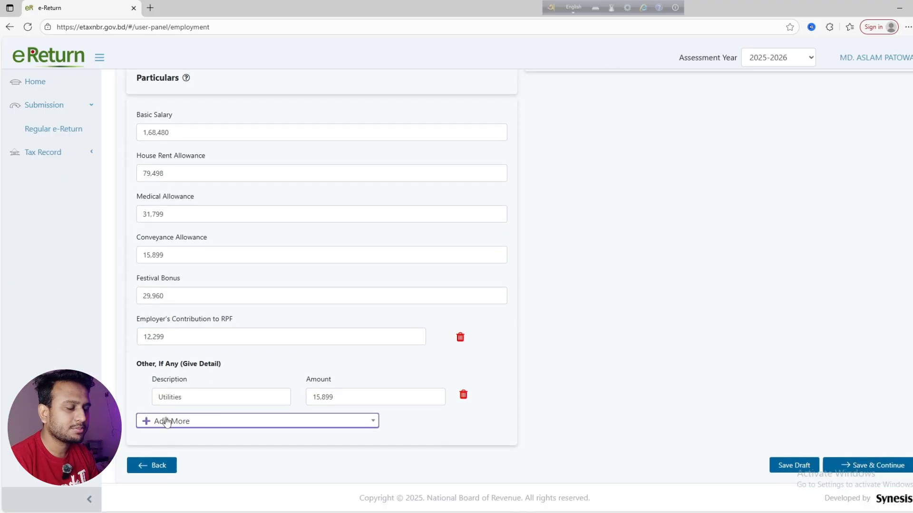
{"action": "left_click", "coordinate": [167, 422]}
{"action": "left_click", "coordinate": [171, 409]}
{"action": "left_click", "coordinate": [177, 429]}
{"action": "type", "text": "Bengali New Year Allowance"}
{"action": "key", "text": "Tab"}
{"action": "type", "text": "2247"}
{"action": "left_click", "coordinate": [177, 453]}
Describe the next line as 'Incentive Bonus', save the employment income, and return to Income Details
{"action": "type", "text": "Incentive Bonus"}
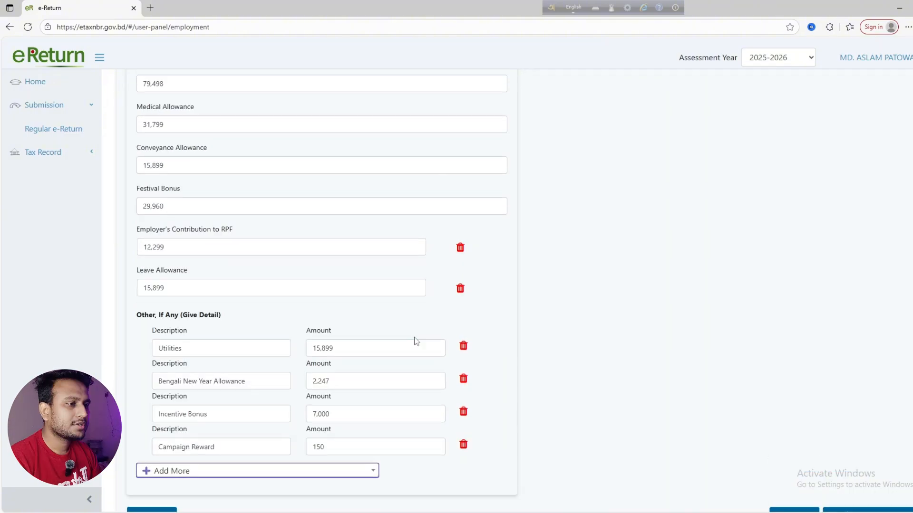
{"action": "scroll", "coordinate": [415, 340], "scroll_direction": "down", "scroll_amount": 1}
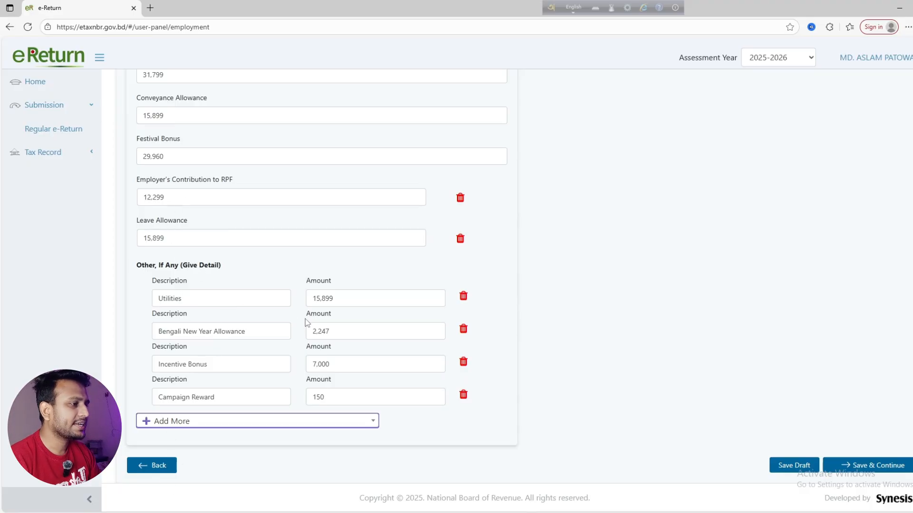
{"action": "left_click", "coordinate": [865, 466]}
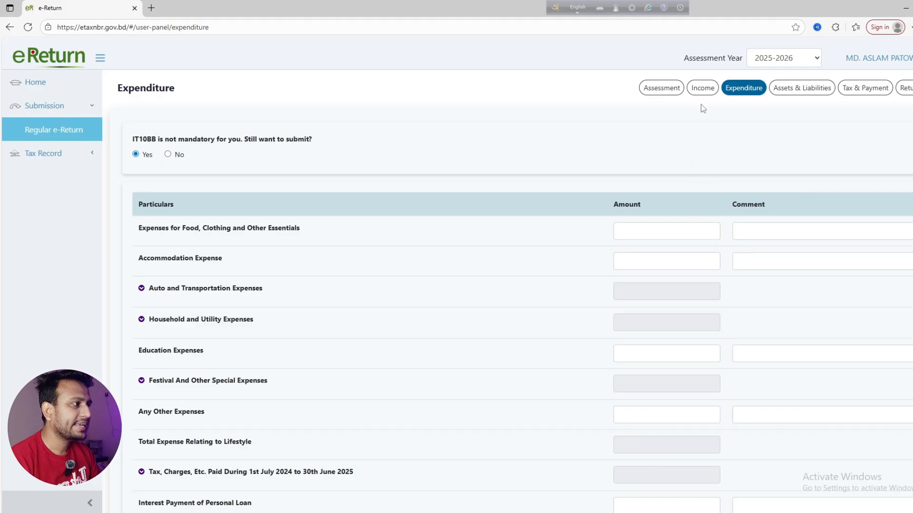
{"action": "left_click", "coordinate": [703, 91]}
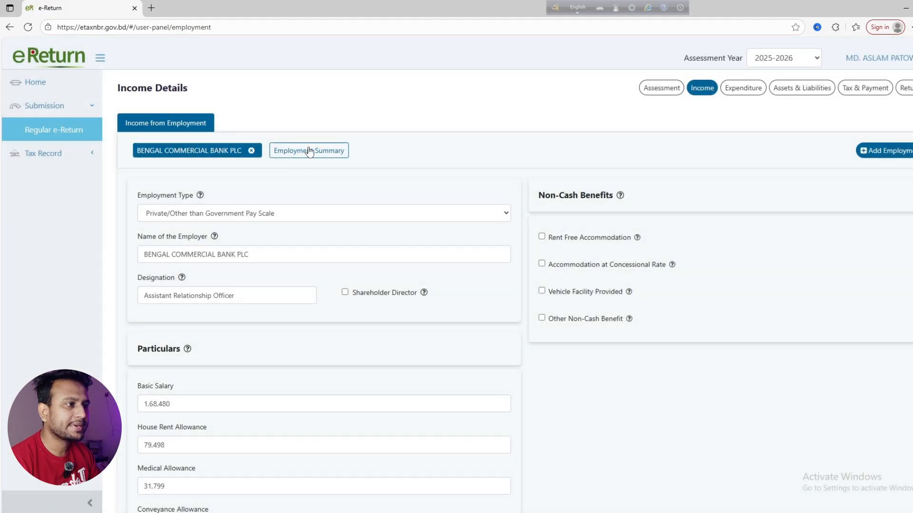
Check the employment summary's total amount 3,79,130 and taxable amount 2,52,753
{"action": "left_click", "coordinate": [310, 151]}
{"action": "scroll", "coordinate": [378, 252], "scroll_direction": "down", "scroll_amount": 5}
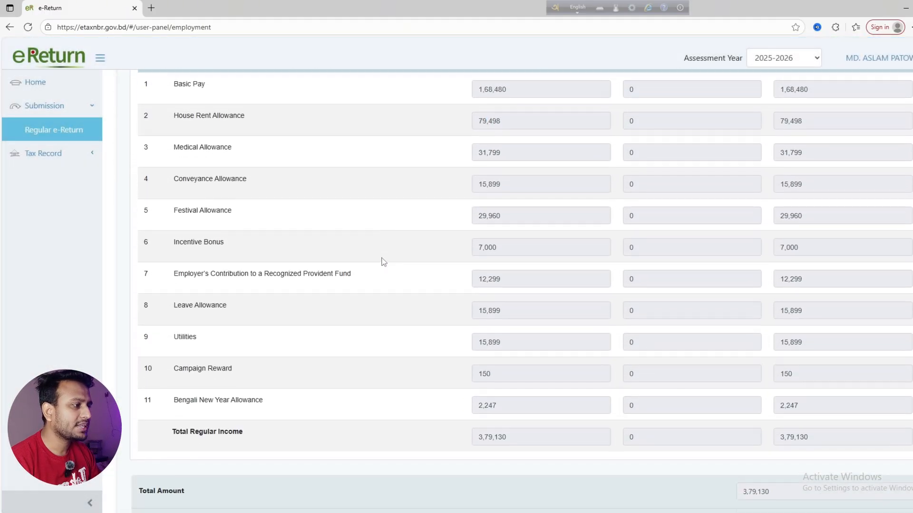
{"action": "scroll", "coordinate": [770, 384], "scroll_direction": "down", "scroll_amount": 1}
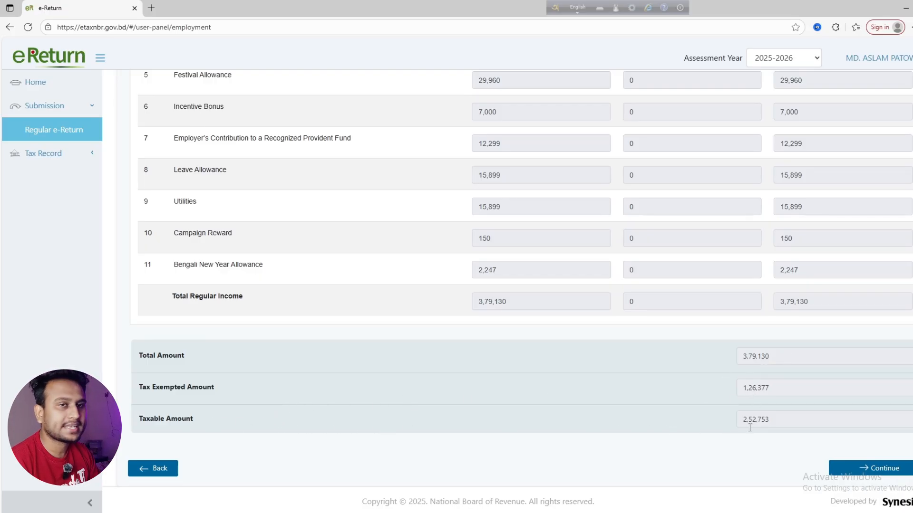
{"action": "left_click", "coordinate": [772, 418]}
{"action": "double_click", "coordinate": [766, 420]}
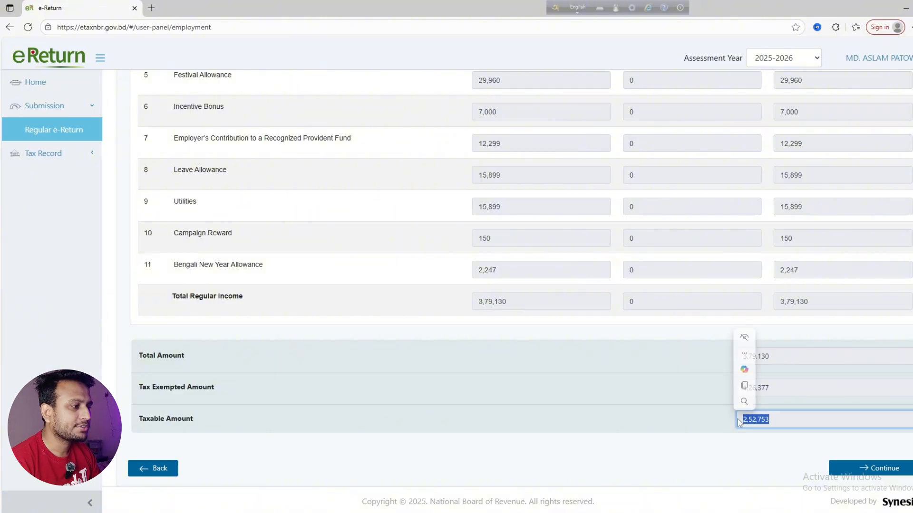
{"action": "left_click", "coordinate": [768, 422]}
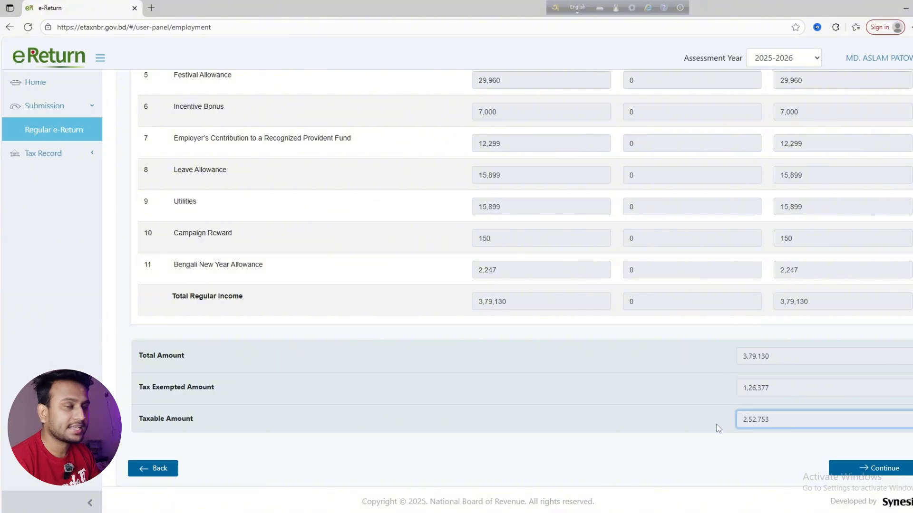
{"action": "double_click", "coordinate": [772, 355]}
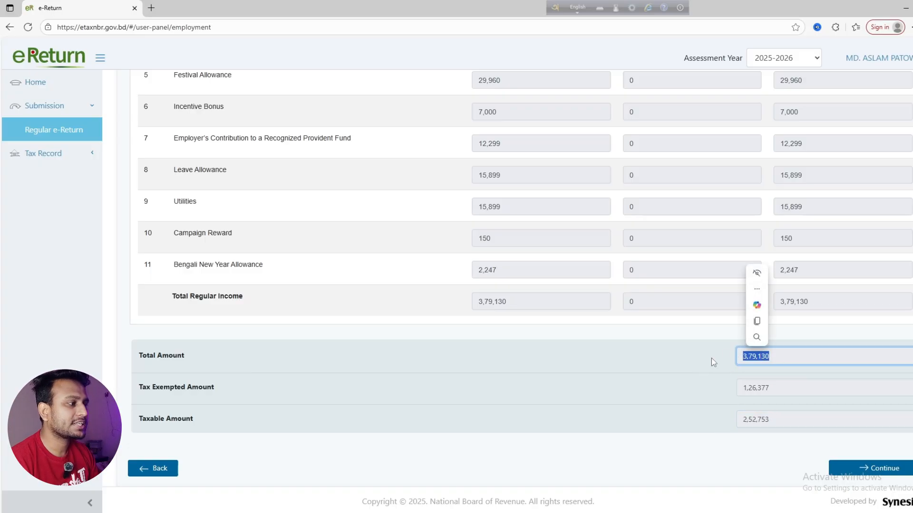
{"action": "left_click", "coordinate": [770, 358]}
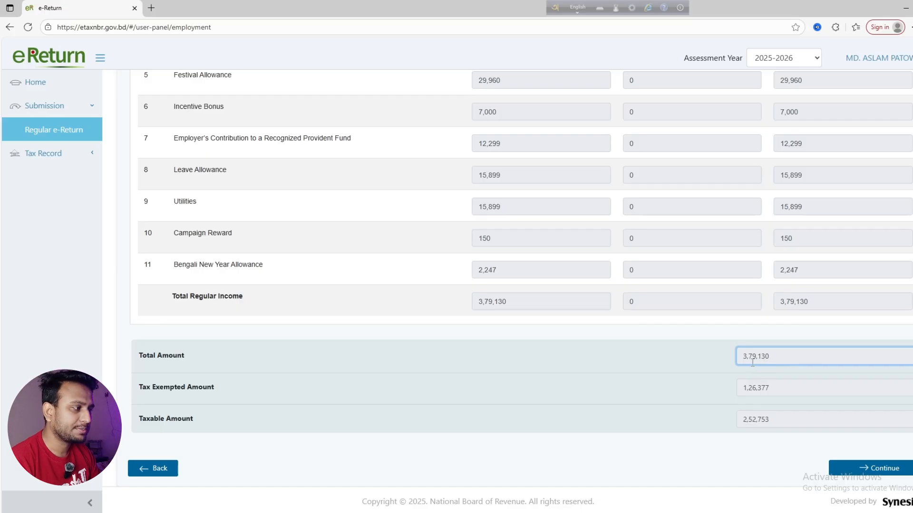
{"action": "scroll", "coordinate": [780, 333], "scroll_direction": "up", "scroll_amount": 5}
Review the employment summary again, now totalling 3,79,132, before returning to Expenditure
{"action": "left_click", "coordinate": [732, 88]}
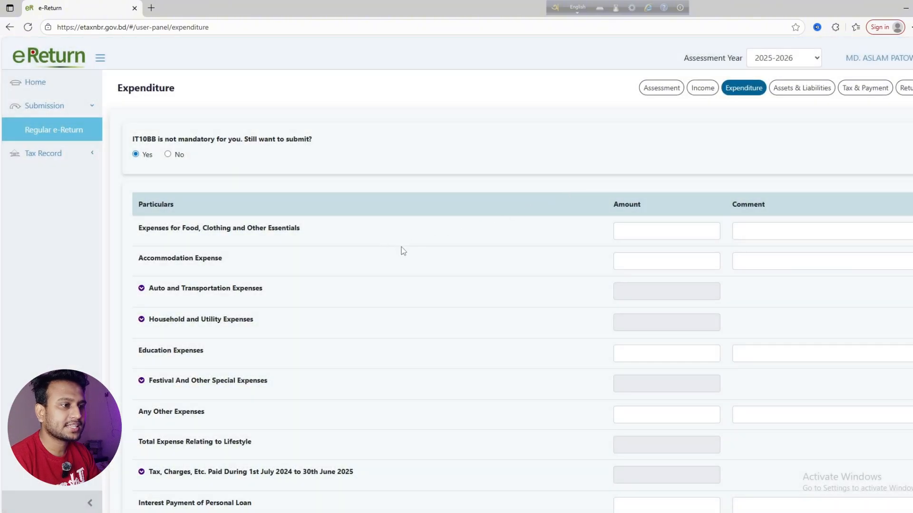
{"action": "scroll", "coordinate": [378, 264], "scroll_direction": "down", "scroll_amount": 1}
{"action": "scroll", "coordinate": [380, 266], "scroll_direction": "up", "scroll_amount": 1}
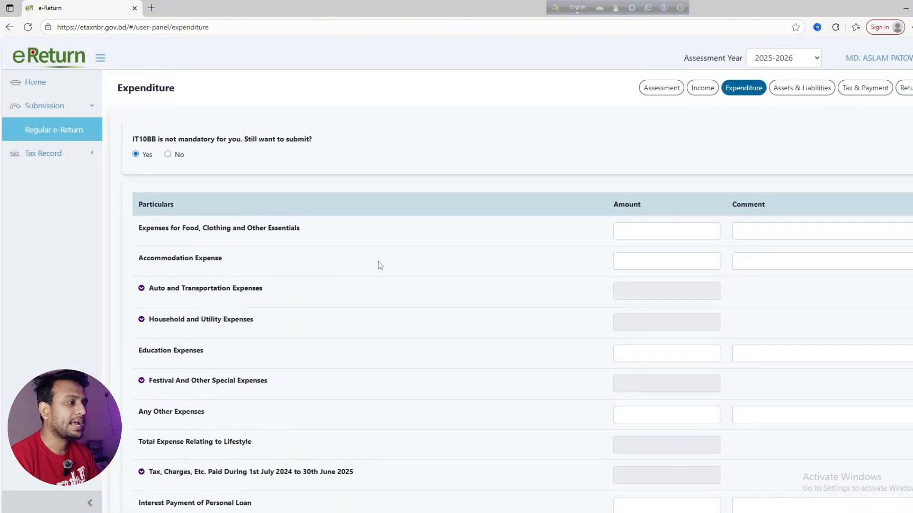
{"action": "left_click", "coordinate": [702, 88]}
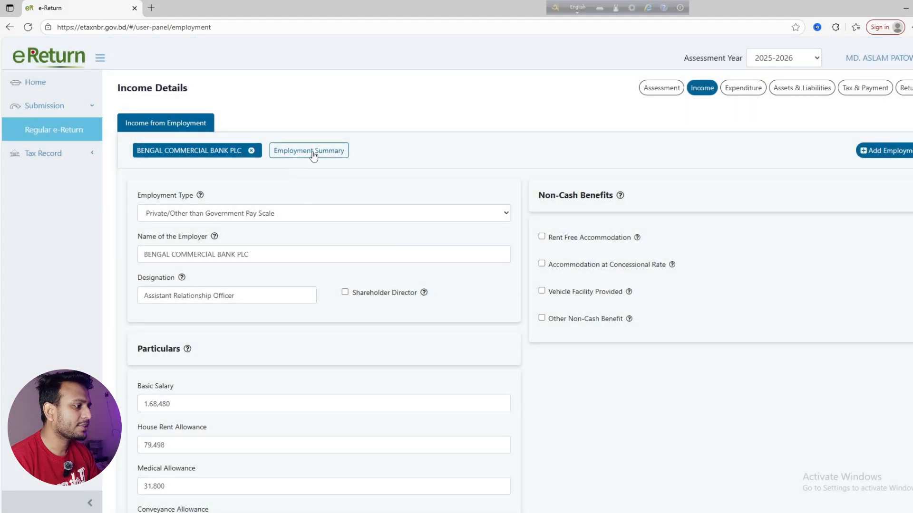
{"action": "left_click", "coordinate": [310, 151]}
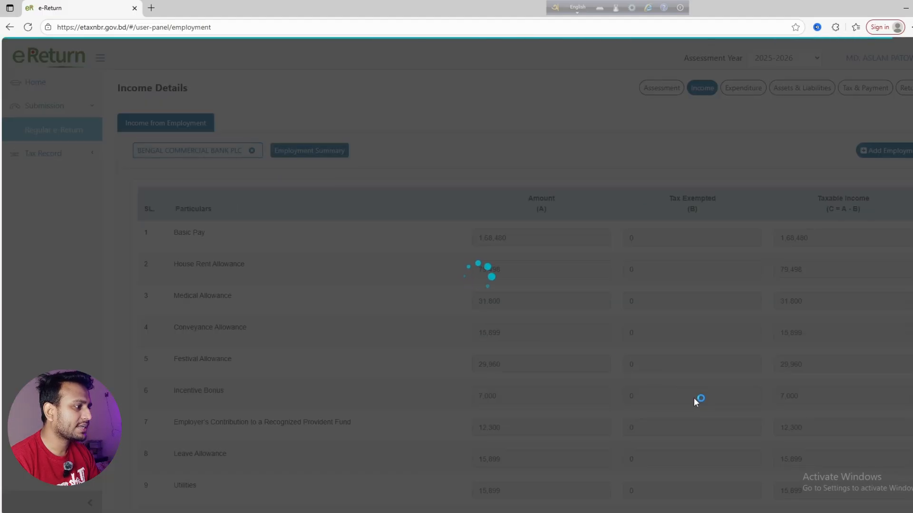
{"action": "scroll", "coordinate": [732, 418], "scroll_direction": "down", "scroll_amount": 4}
{"action": "scroll", "coordinate": [801, 376], "scroll_direction": "down", "scroll_amount": 3}
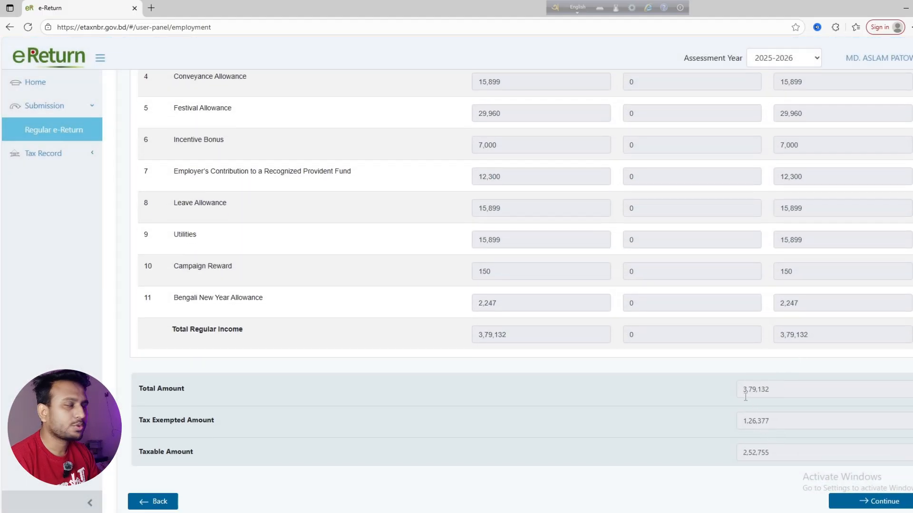
{"action": "scroll", "coordinate": [758, 392], "scroll_direction": "up", "scroll_amount": 5}
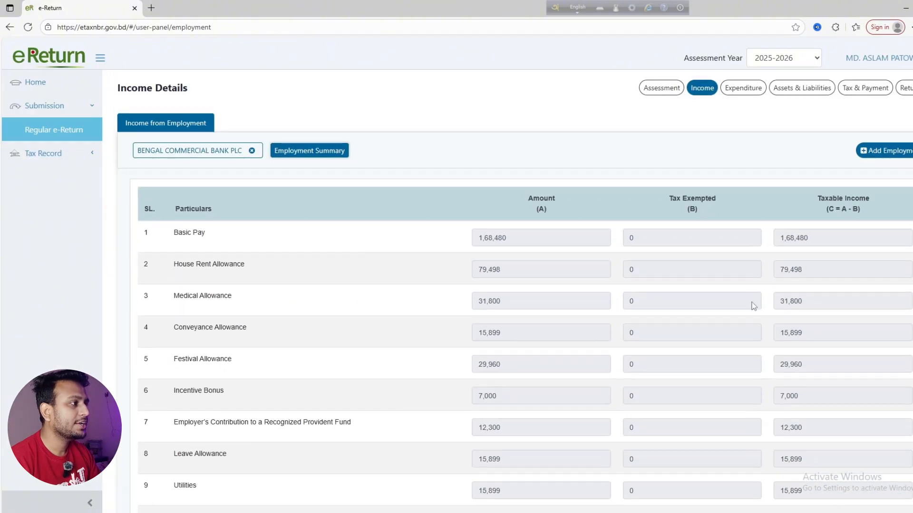
{"action": "left_click", "coordinate": [748, 92]}
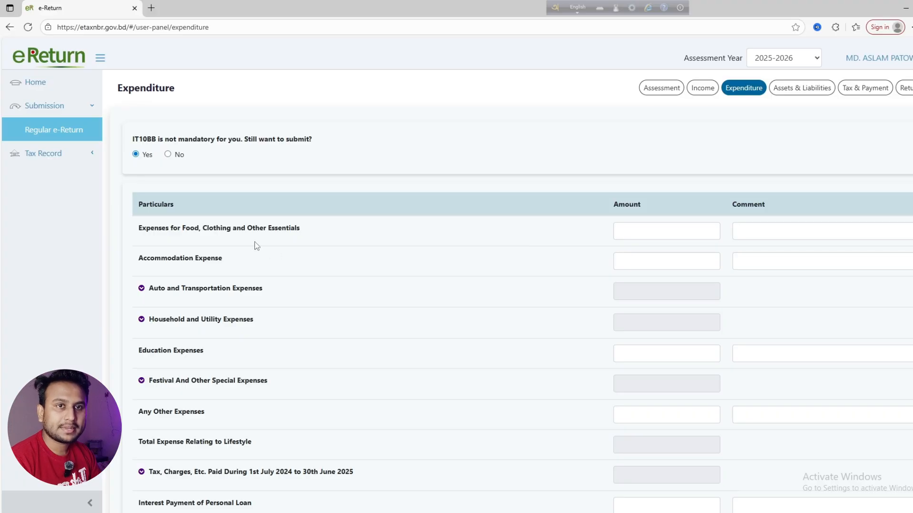
Enter 1,50,000 for food, clothing and essentials and 50,000 for accommodation
{"action": "left_click", "coordinate": [640, 230]}
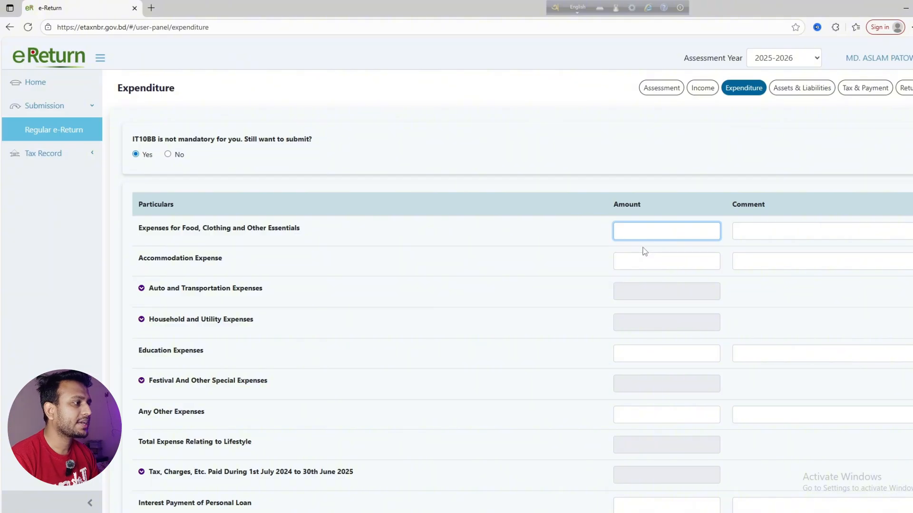
{"action": "type", "text": "1,50,000"}
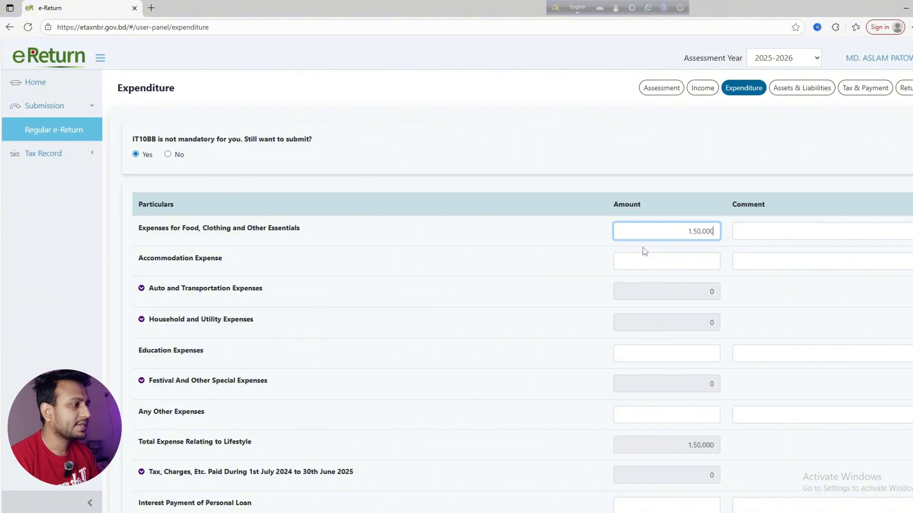
{"action": "left_click", "coordinate": [591, 254]}
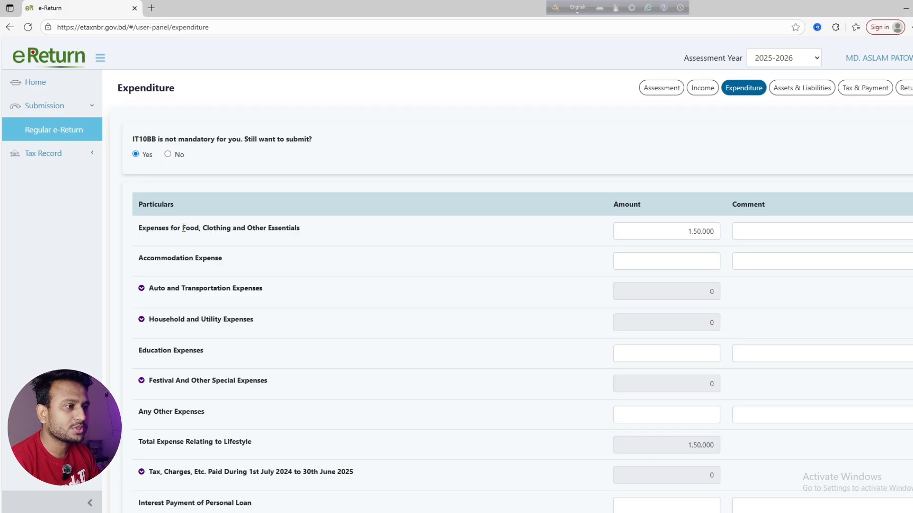
{"action": "left_click_drag", "start_coordinate": [185, 228], "coordinate": [300, 235]}
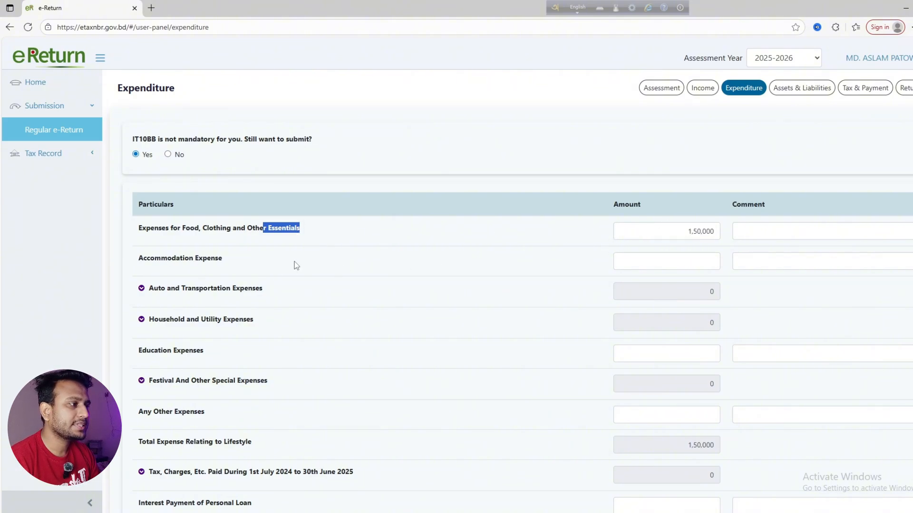
{"action": "left_click", "coordinate": [645, 265]}
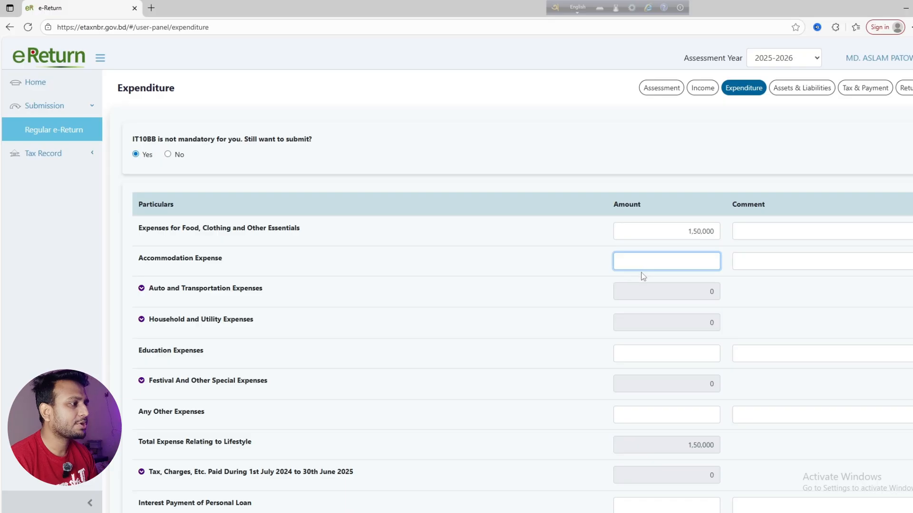
{"action": "type", "text": "500000"}
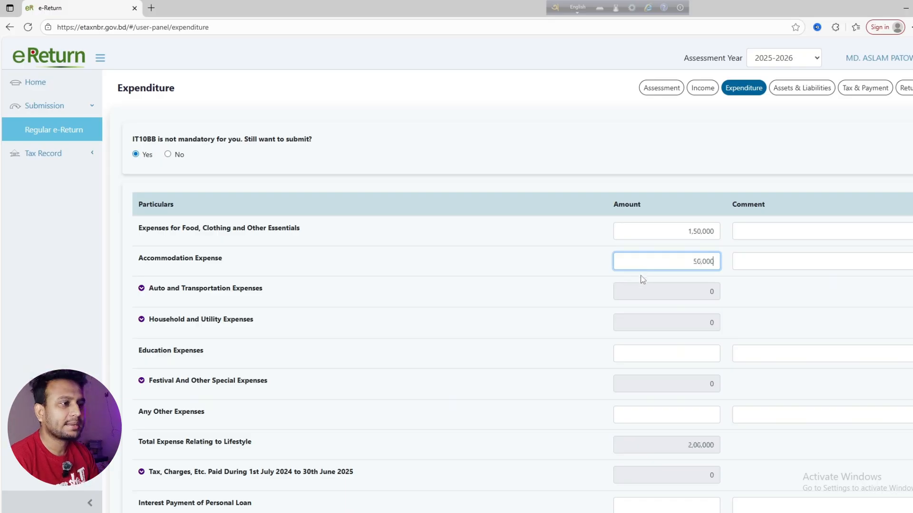
{"action": "left_click", "coordinate": [458, 284]}
{"action": "scroll", "coordinate": [458, 284], "scroll_direction": "down", "scroll_amount": 1}
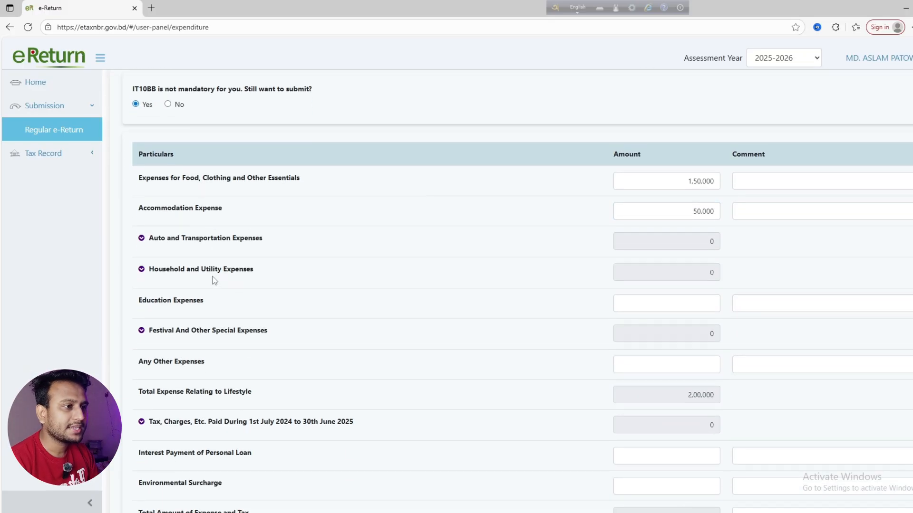
Expand Auto and Transportation Expenses and look over its sub-item labels
{"action": "left_click", "coordinate": [142, 239]}
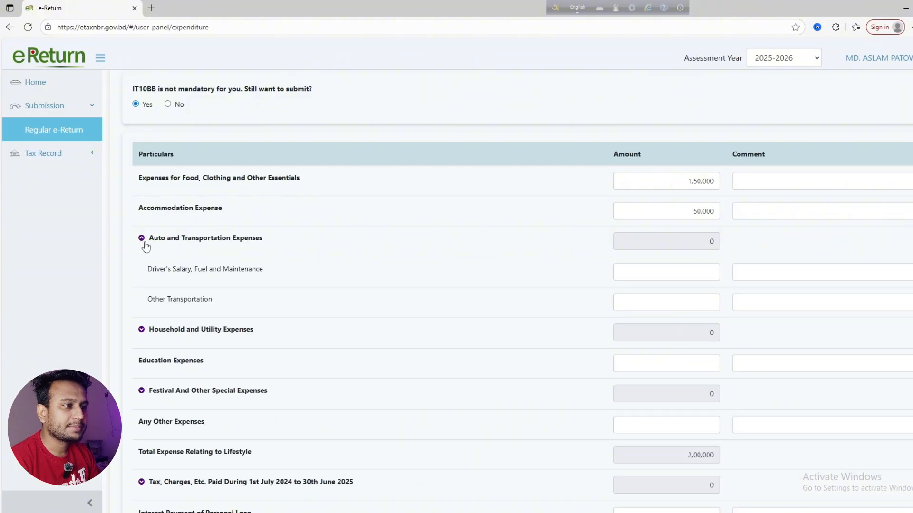
{"action": "left_click", "coordinate": [141, 239]}
{"action": "left_click", "coordinate": [141, 238]}
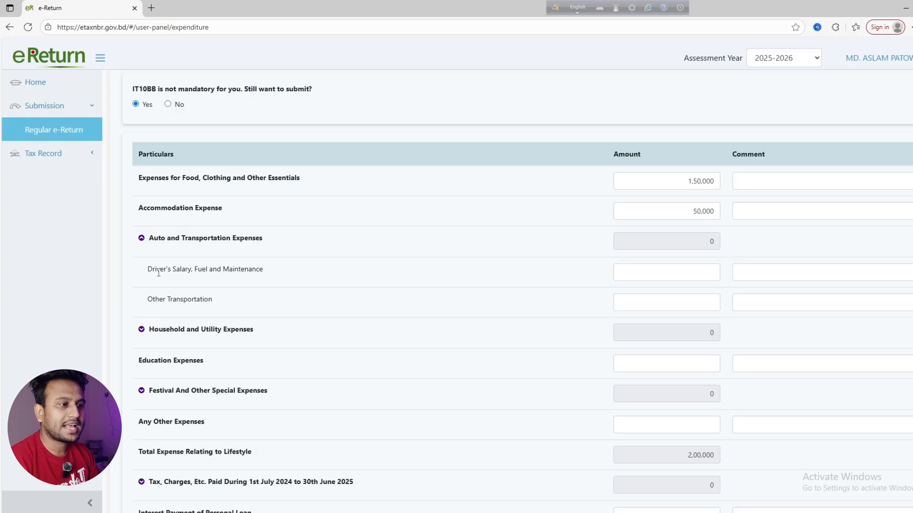
{"action": "left_click_drag", "start_coordinate": [152, 270], "coordinate": [208, 271]}
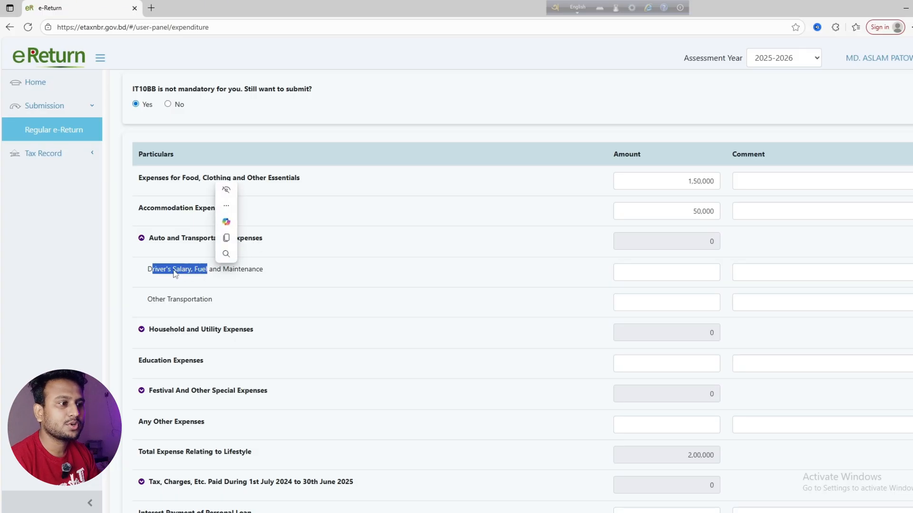
{"action": "left_click", "coordinate": [210, 274]}
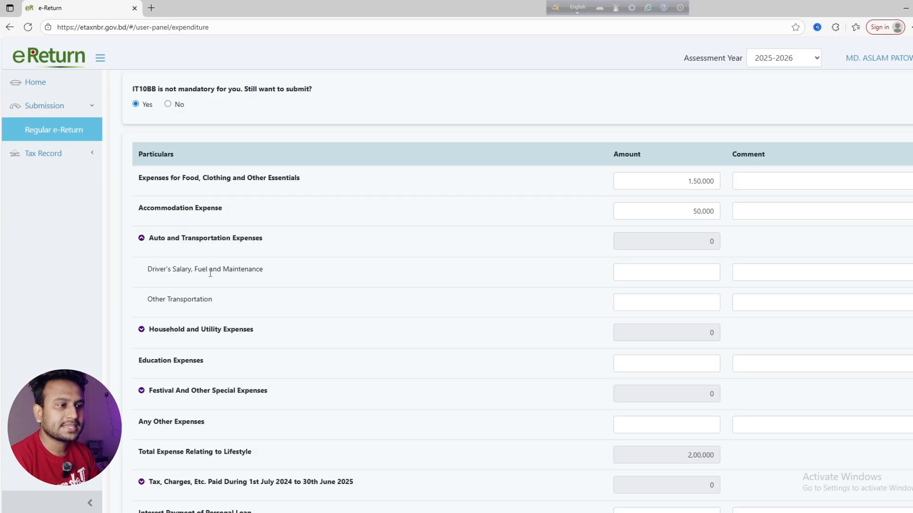
{"action": "double_click", "coordinate": [243, 269]}
{"action": "left_click", "coordinate": [278, 275]}
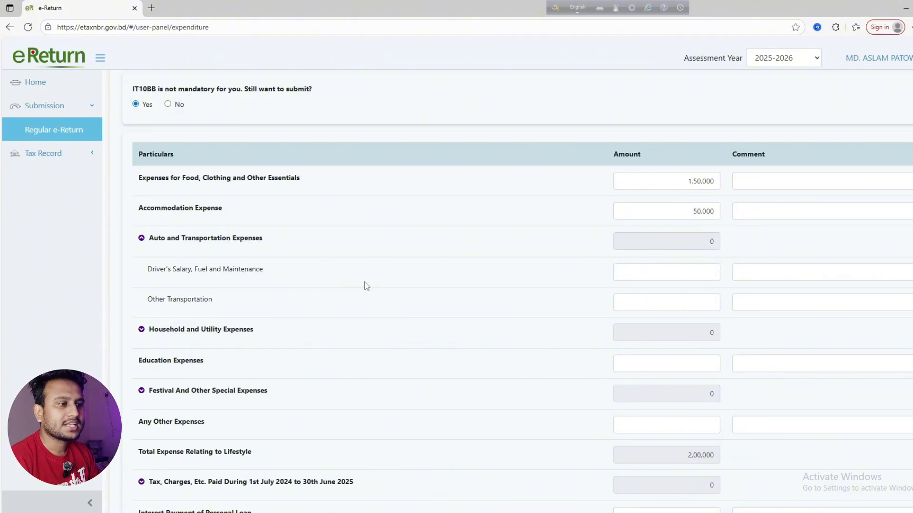
{"action": "left_click_drag", "start_coordinate": [148, 300], "coordinate": [216, 303]}
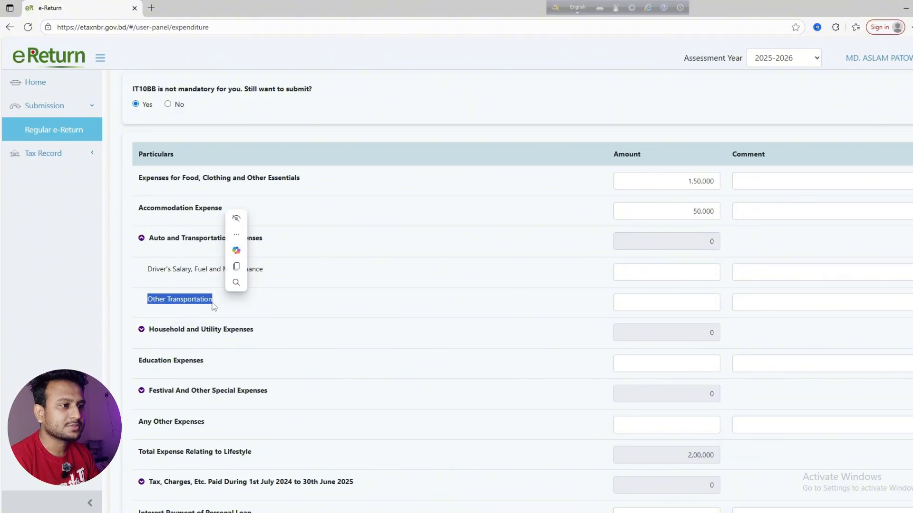
{"action": "left_click", "coordinate": [212, 302]}
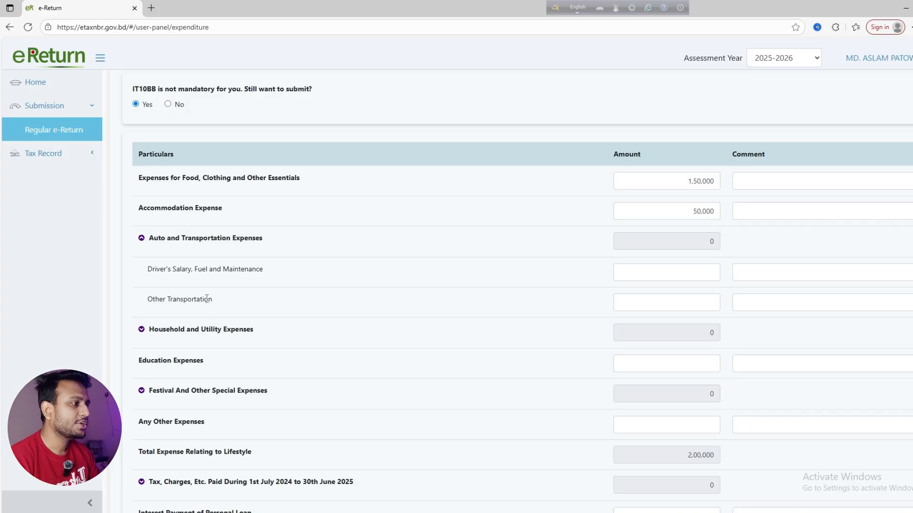
Enter 10,000 as the Other Transportation amount
{"action": "left_click", "coordinate": [664, 304]}
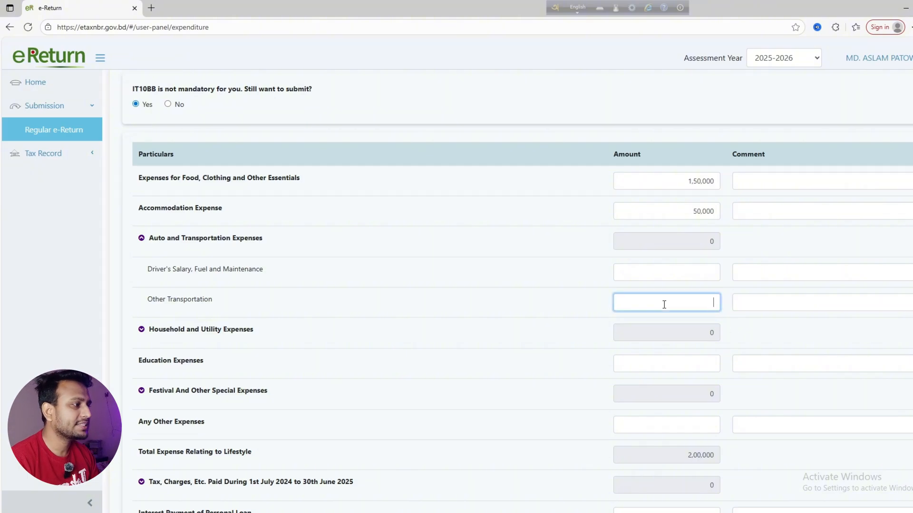
{"action": "type", "text": "100000"}
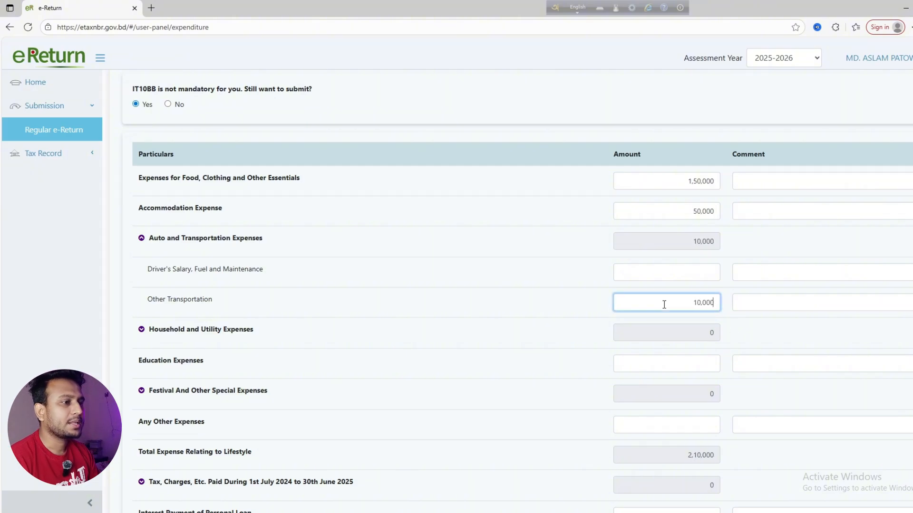
{"action": "left_click", "coordinate": [554, 311]}
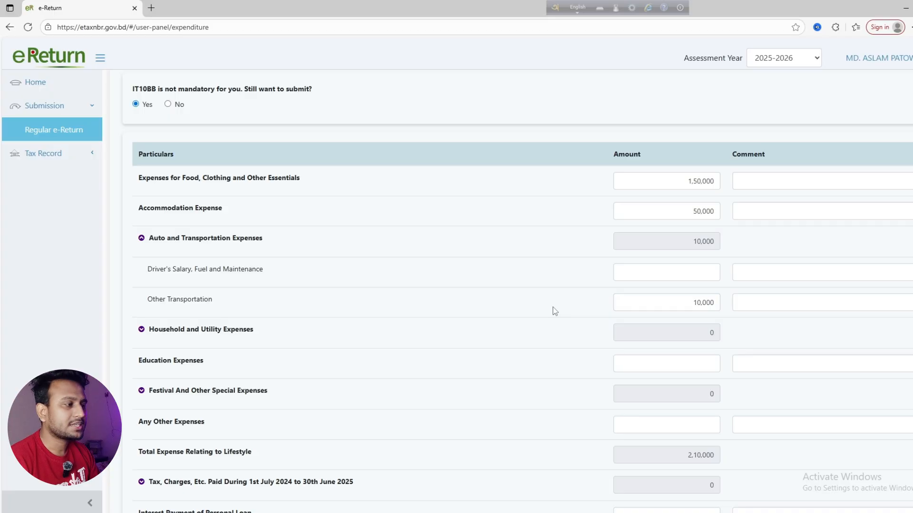
{"action": "scroll", "coordinate": [547, 316], "scroll_direction": "down", "scroll_amount": 1}
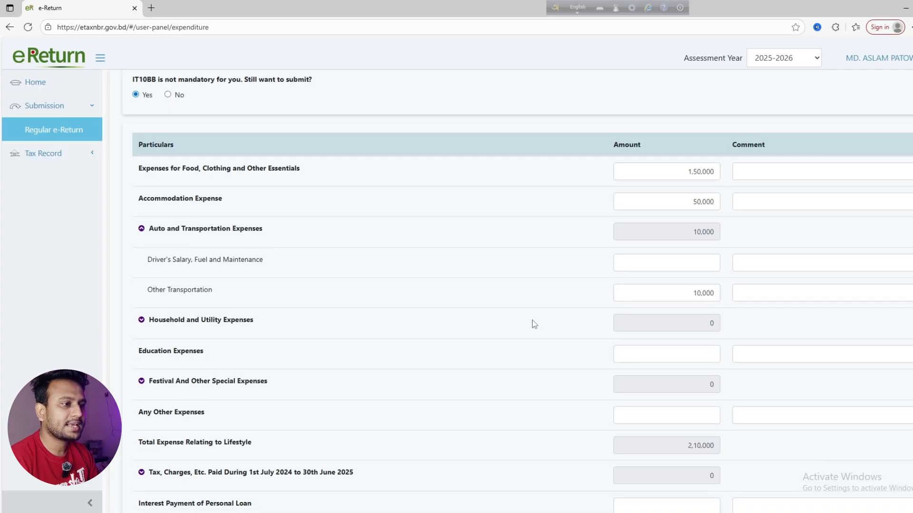
Expand Household and Utility Expenses and enter Electricity as 18,000 (1,500 × 12)
{"action": "left_click", "coordinate": [142, 281]}
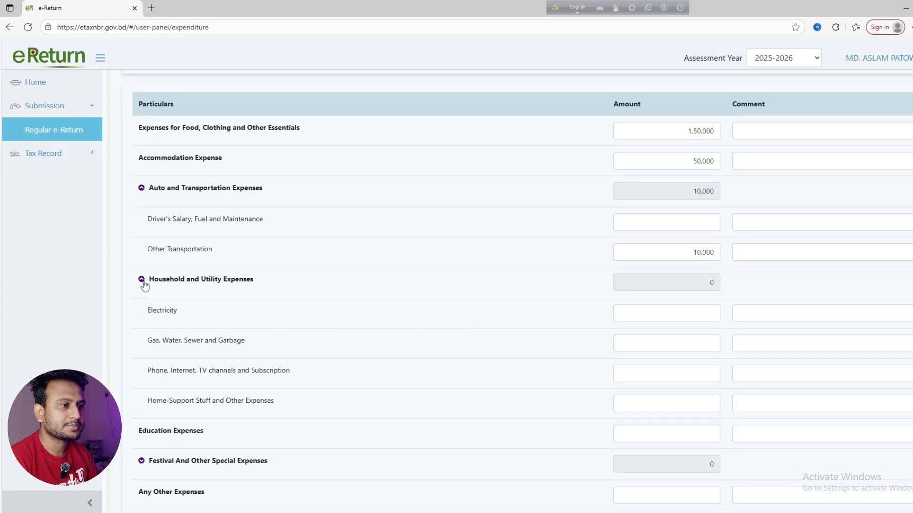
{"action": "scroll", "coordinate": [238, 299], "scroll_direction": "down", "scroll_amount": 1}
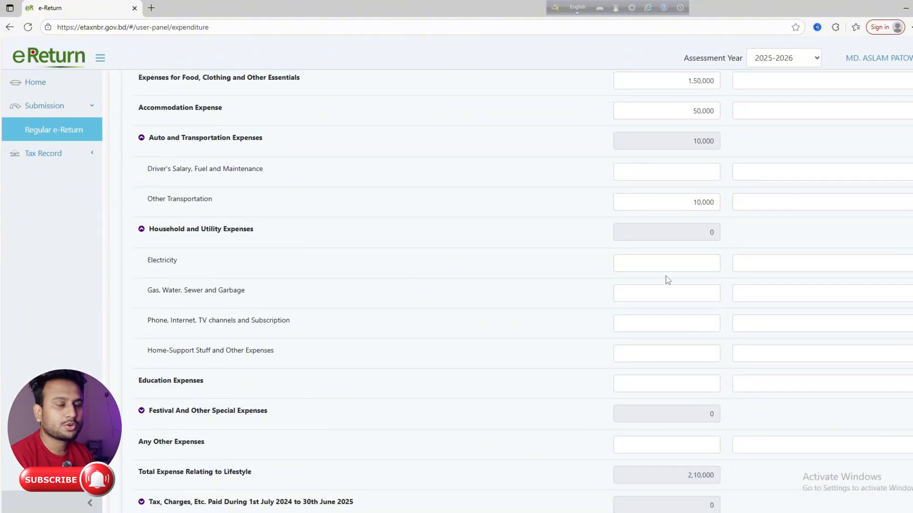
{"action": "left_click", "coordinate": [650, 265]}
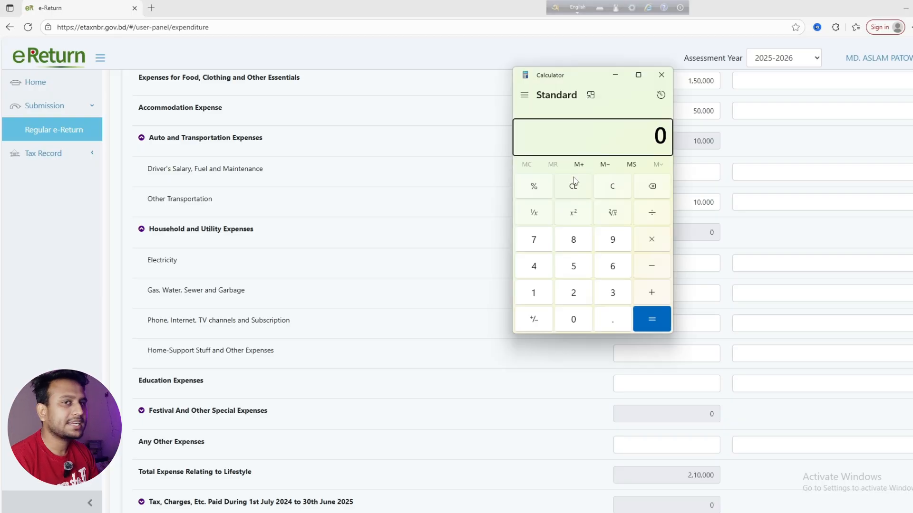
{"action": "type", "text": "1500*12"}
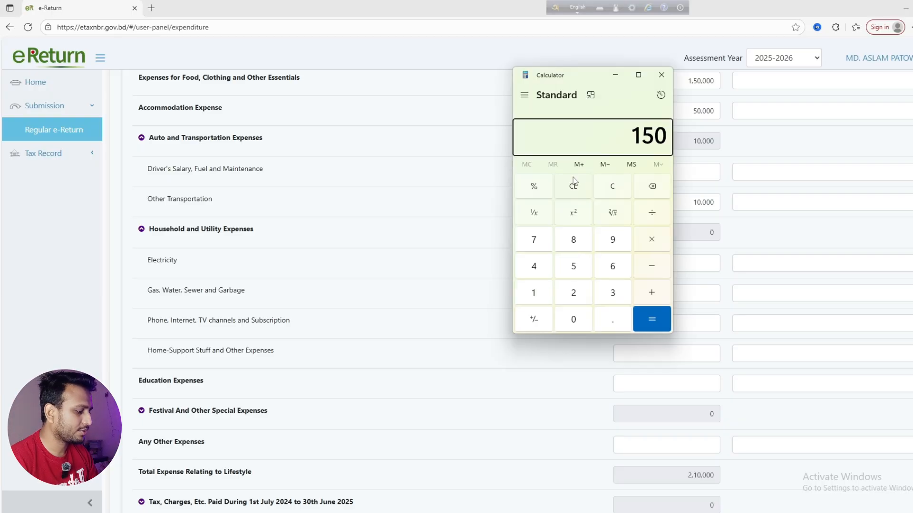
{"action": "key", "text": "Return"}
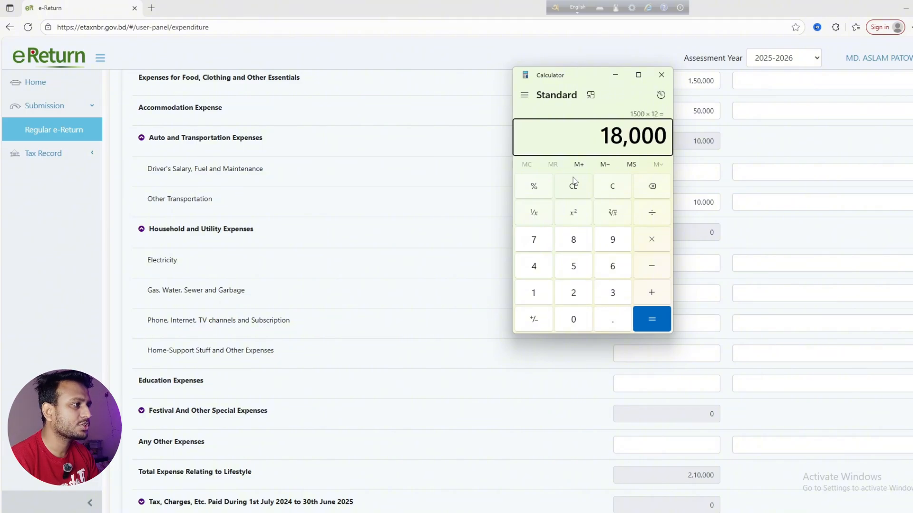
{"action": "left_click_drag", "start_coordinate": [591, 81], "coordinate": [865, 248]}
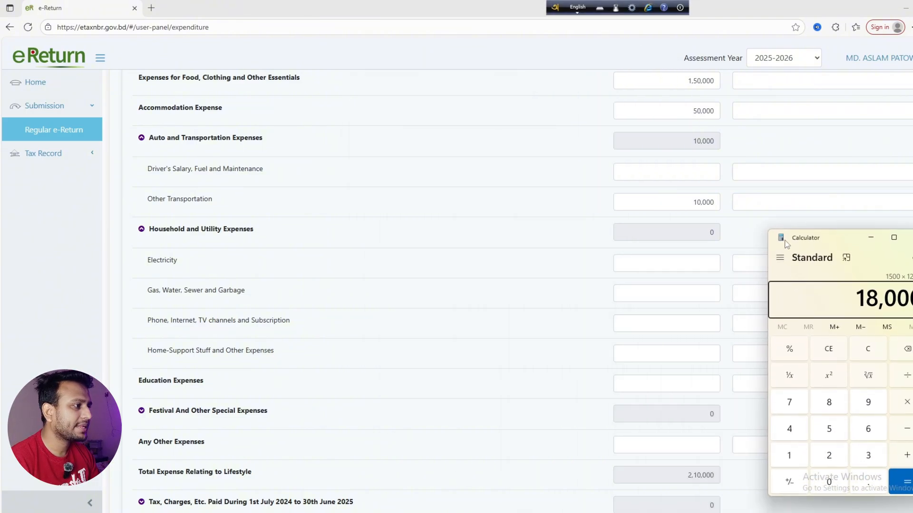
{"action": "left_click", "coordinate": [648, 263]}
{"action": "type", "text": "180000"}
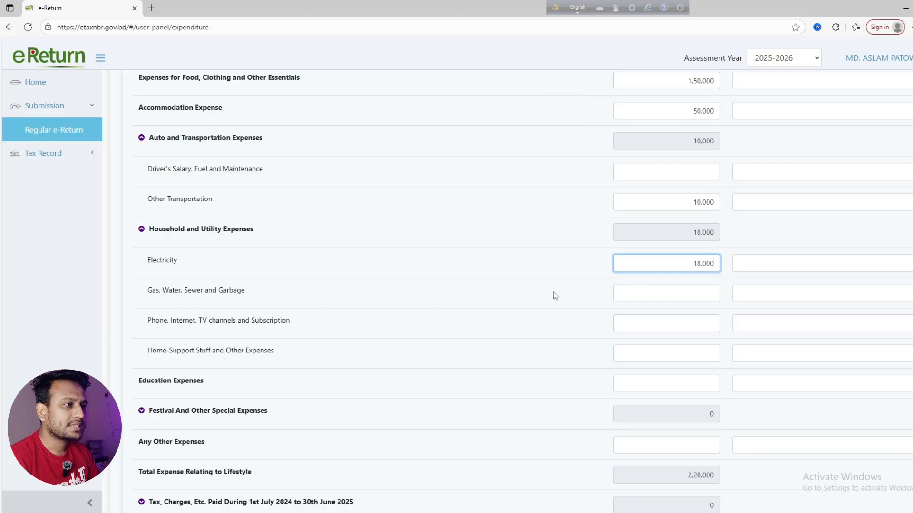
Enter 24,000 for gas, water, sewer and garbage and 18,000 for phone, internet and TV
{"action": "left_click", "coordinate": [628, 298]}
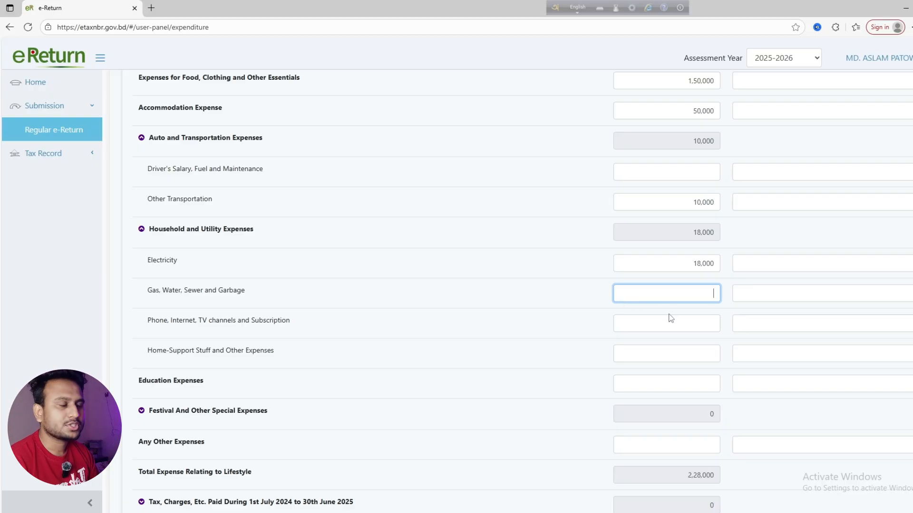
{"action": "type", "text": "240000"}
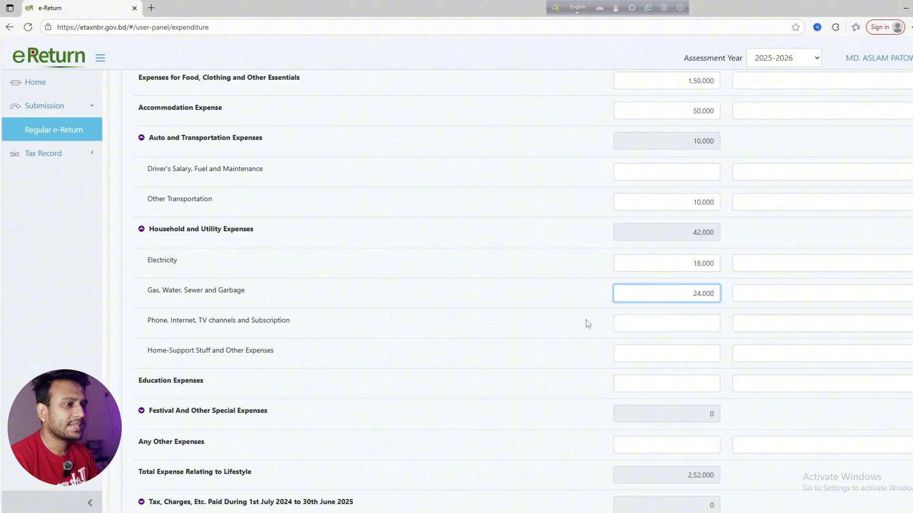
{"action": "left_click", "coordinate": [563, 326]}
{"action": "scroll", "coordinate": [451, 329], "scroll_direction": "down", "scroll_amount": 1}
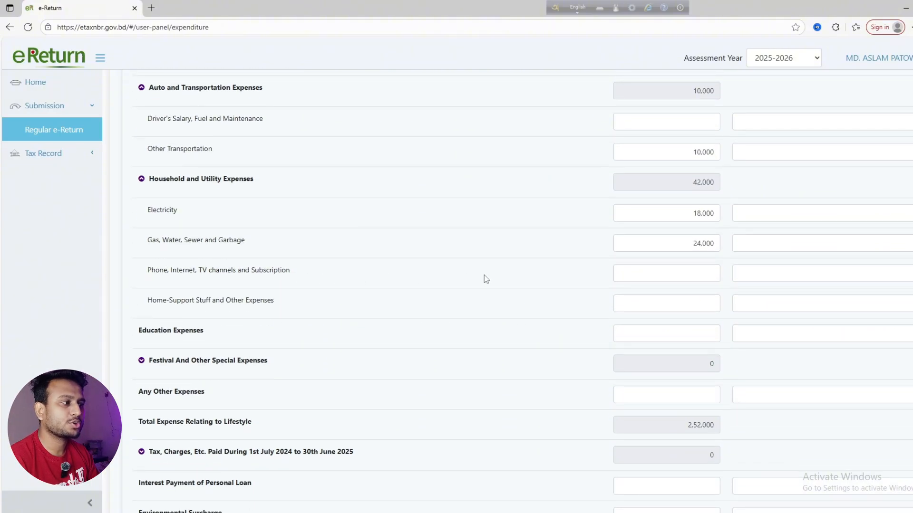
{"action": "left_click", "coordinate": [649, 274]}
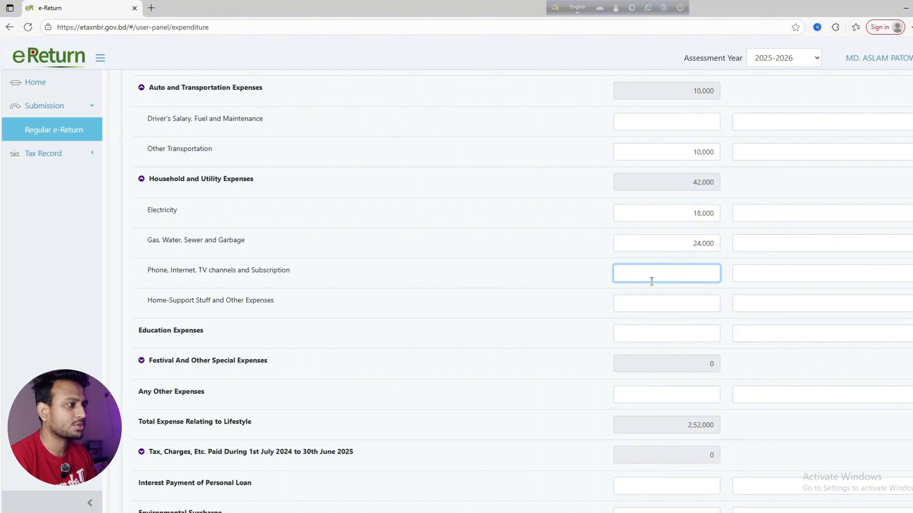
{"action": "type", "text": "18,000"}
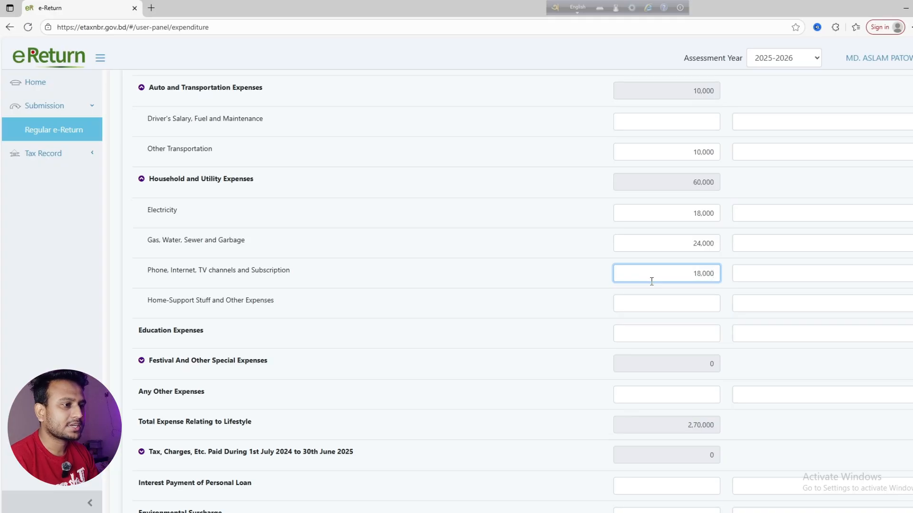
{"action": "left_click", "coordinate": [437, 285]}
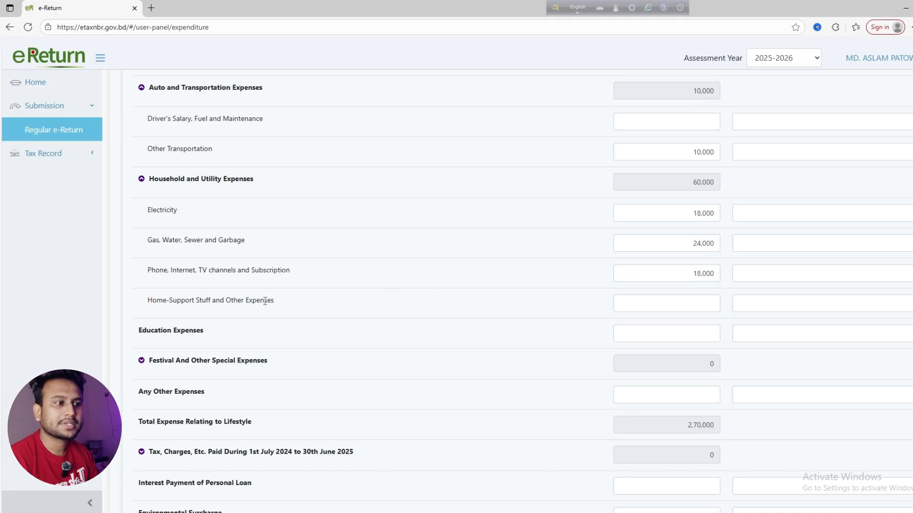
{"action": "scroll", "coordinate": [222, 263], "scroll_direction": "down", "scroll_amount": 1}
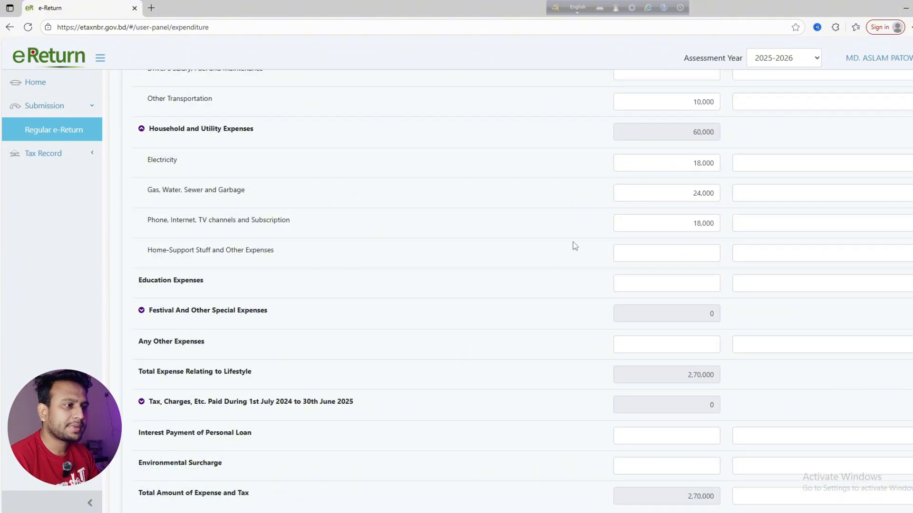
{"action": "scroll", "coordinate": [605, 222], "scroll_direction": "down", "scroll_amount": 1}
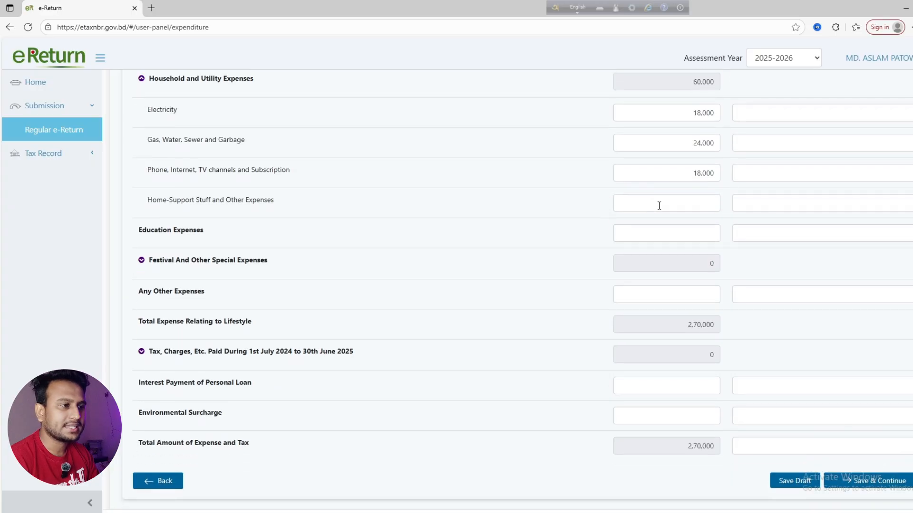
{"action": "scroll", "coordinate": [188, 248], "scroll_direction": "down", "scroll_amount": 1}
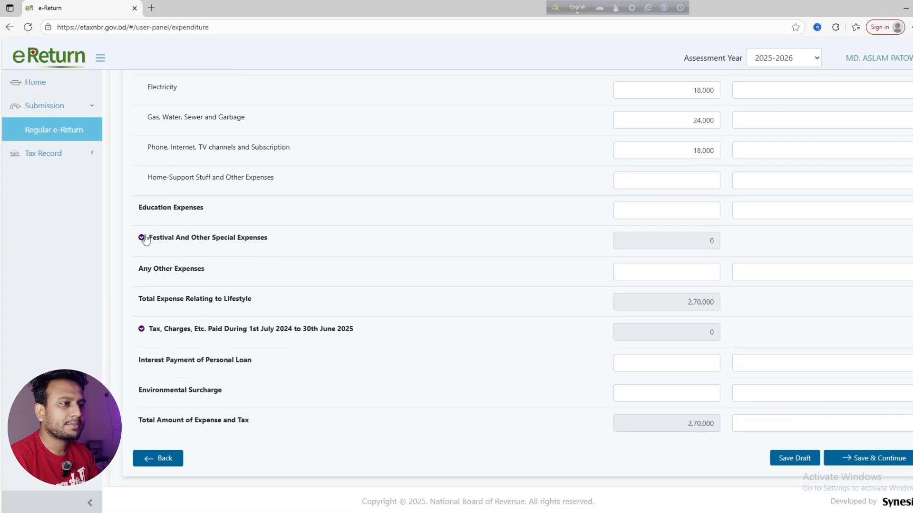
Enter 25,000 under Festival, Party, Events, described as 'Daughter's Birth Celebration'
{"action": "left_click", "coordinate": [141, 239]}
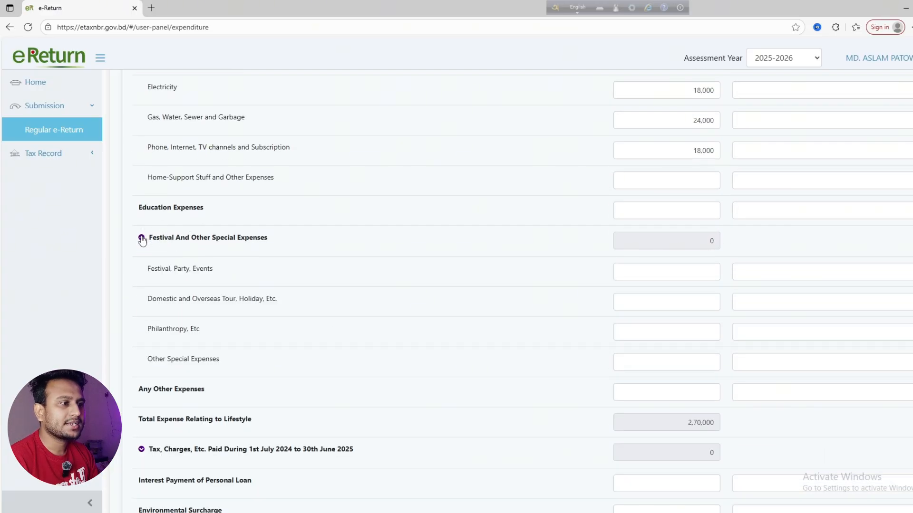
{"action": "scroll", "coordinate": [212, 239], "scroll_direction": "down", "scroll_amount": 1}
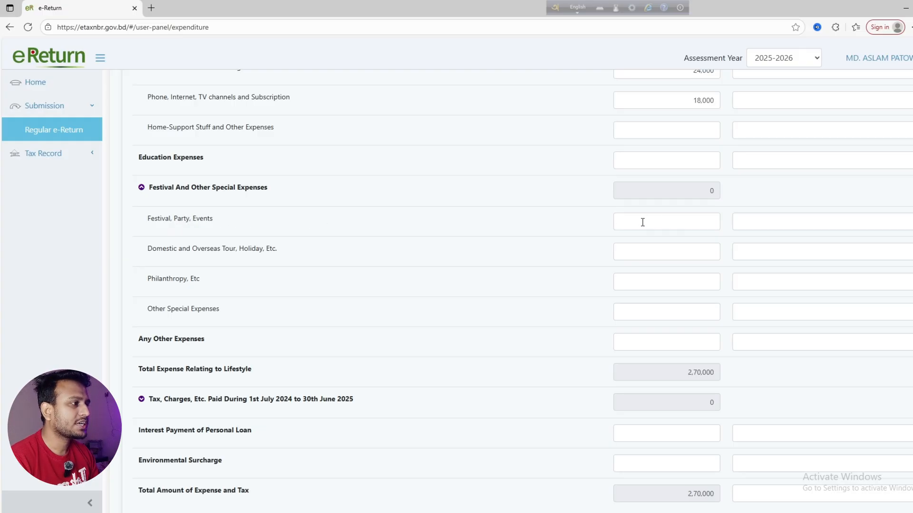
{"action": "left_click", "coordinate": [620, 218]}
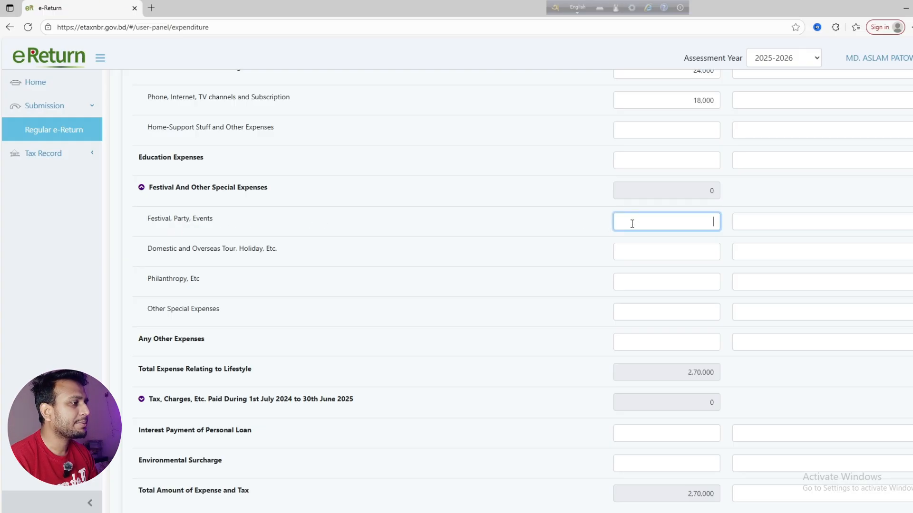
{"action": "type", "text": "2"}
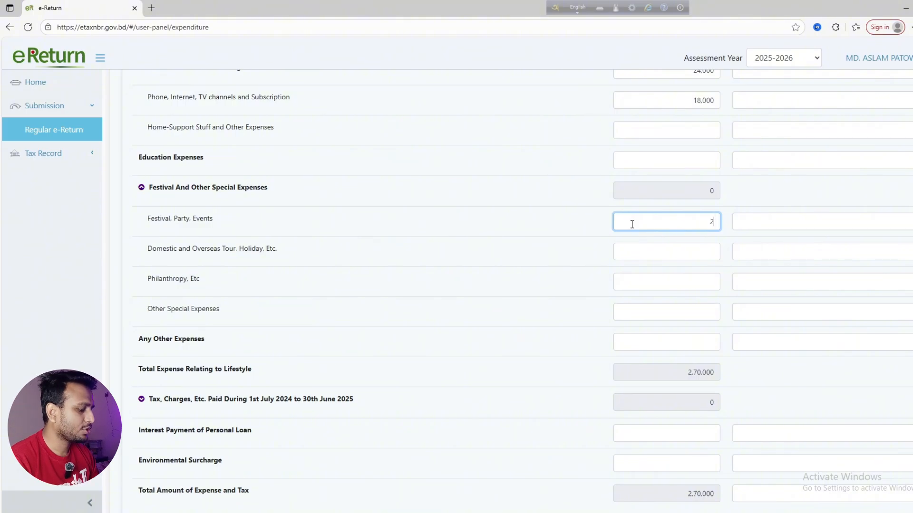
{"action": "type", "text": "5,000"}
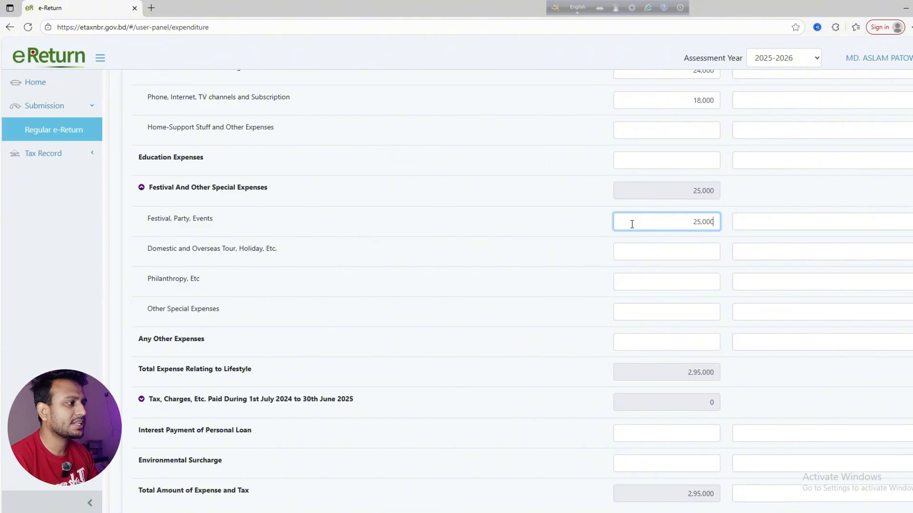
{"action": "left_click", "coordinate": [756, 221]}
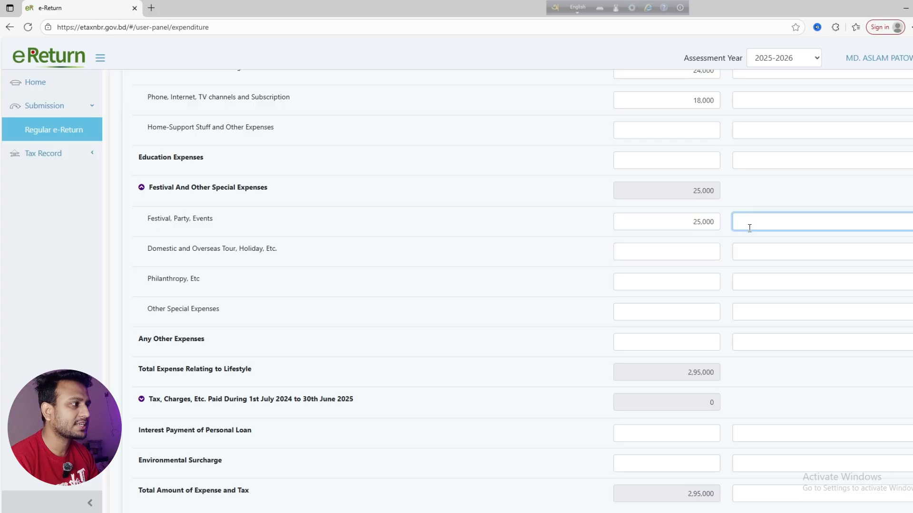
{"action": "scroll", "coordinate": [748, 229], "scroll_direction": "up", "scroll_amount": 1}
{"action": "scroll", "coordinate": [748, 229], "scroll_direction": "up", "scroll_amount": 7}
{"action": "scroll", "coordinate": [752, 222], "scroll_direction": "down", "scroll_amount": 8}
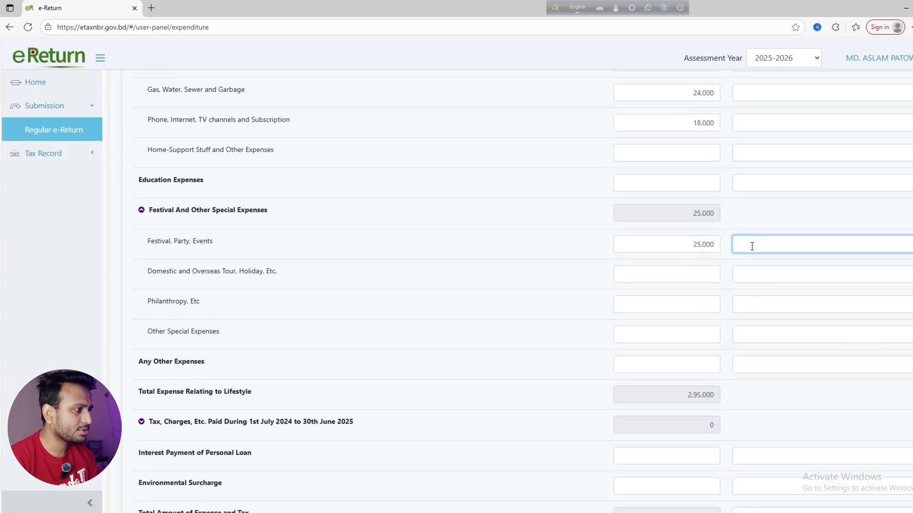
{"action": "type", "text": "Daughter's Birth Celebration"}
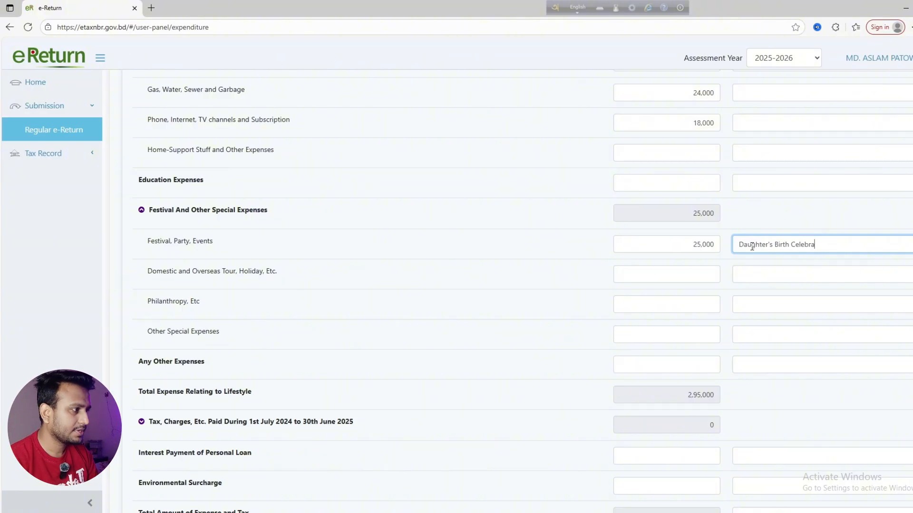
{"action": "left_click", "coordinate": [764, 227]}
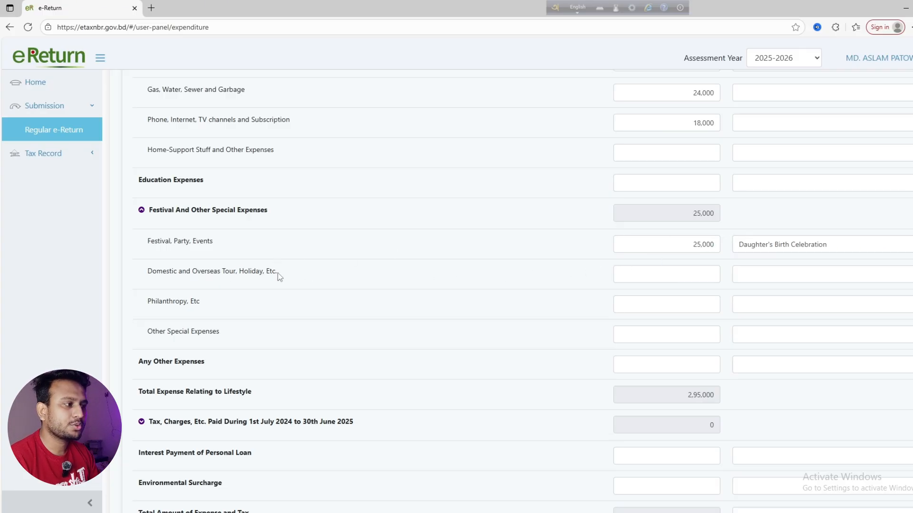
Enter 10,000 for tours and 5,000 other special expenses, then save and continue
{"action": "left_click", "coordinate": [670, 280]}
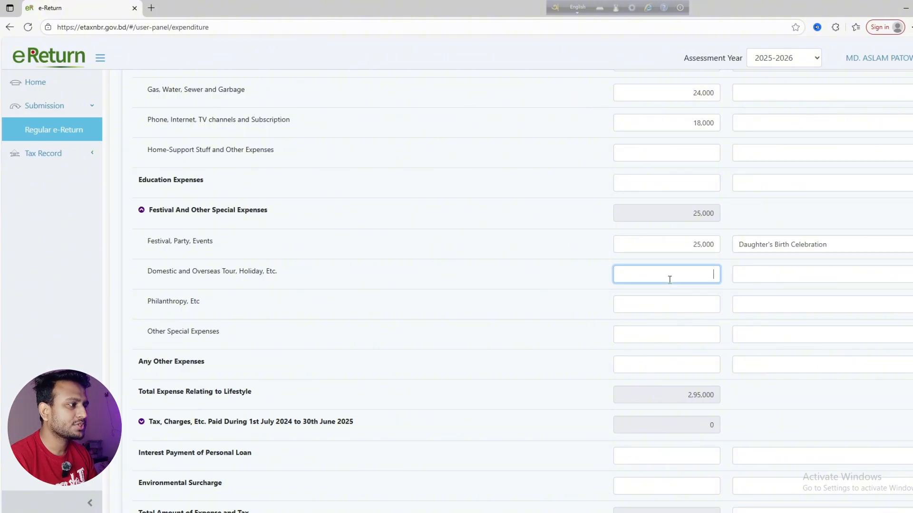
{"action": "type", "text": "100000"}
{"action": "left_click", "coordinate": [533, 320]}
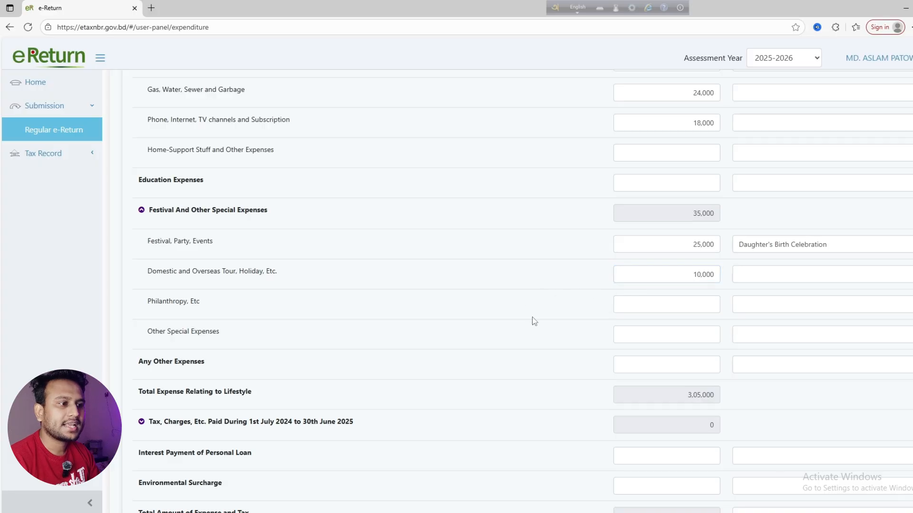
{"action": "scroll", "coordinate": [166, 309], "scroll_direction": "down", "scroll_amount": 1}
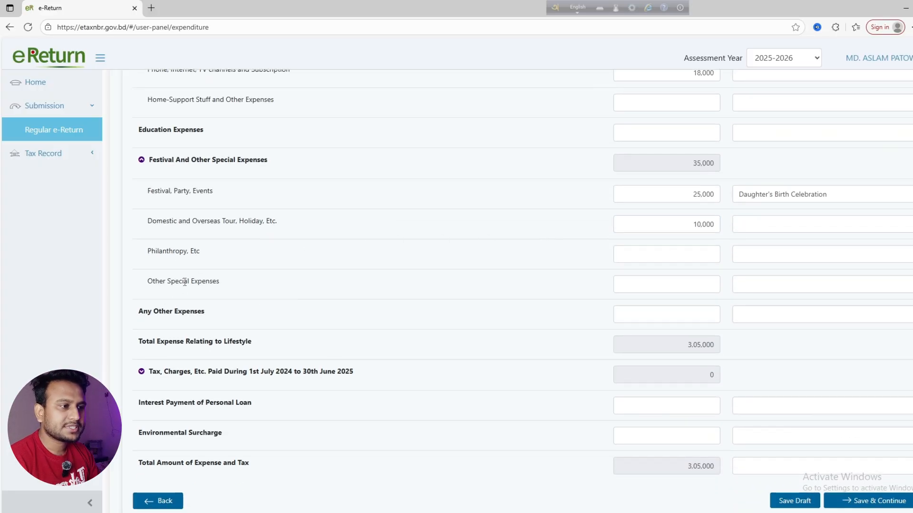
{"action": "left_click", "coordinate": [683, 288]}
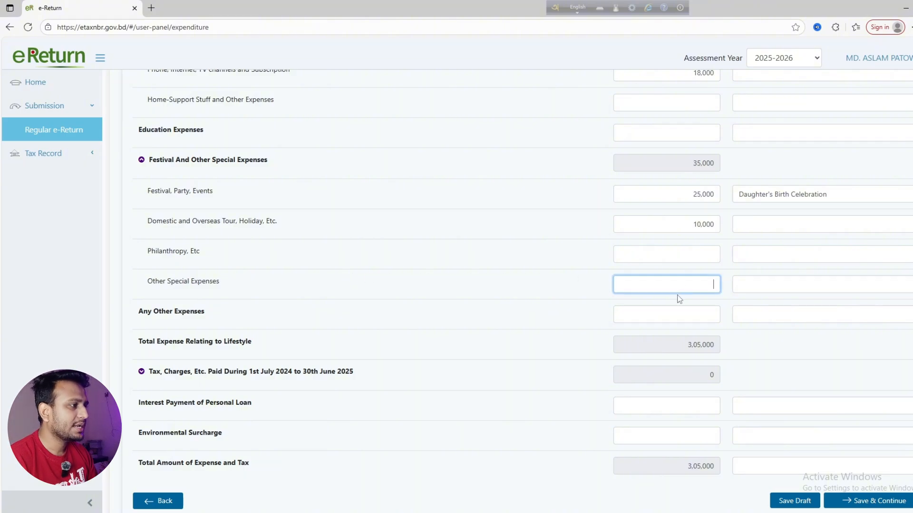
{"action": "type", "text": "5000"}
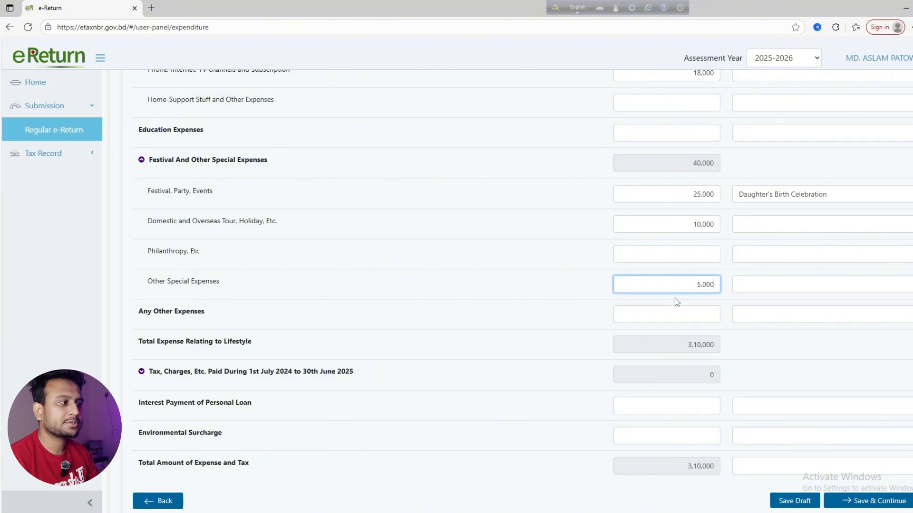
{"action": "left_click", "coordinate": [570, 289]}
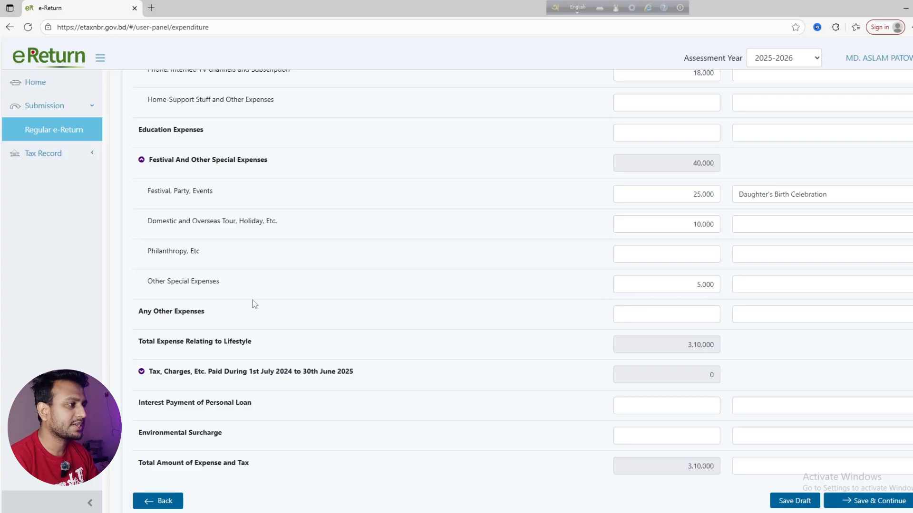
{"action": "scroll", "coordinate": [689, 281], "scroll_direction": "down", "scroll_amount": 1}
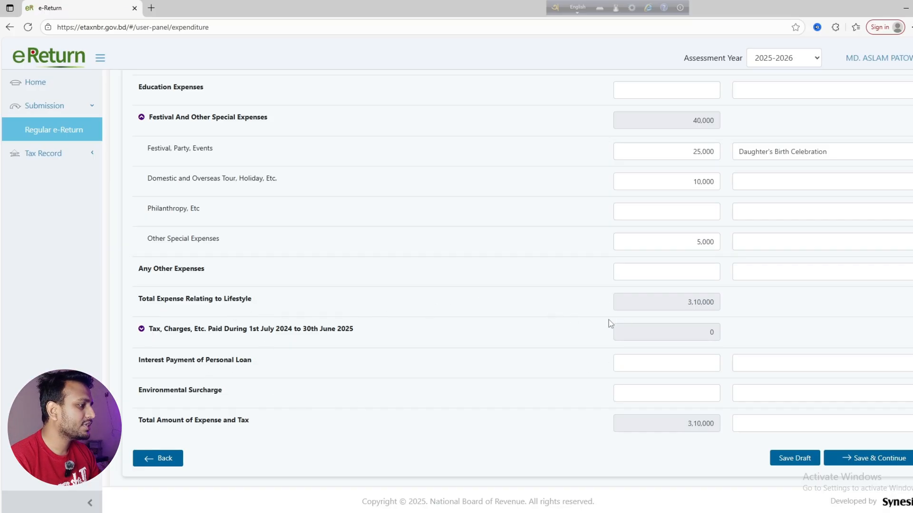
{"action": "left_click", "coordinate": [865, 459]}
Enter 0 as the previous income year's net wealth and review the summary table
{"action": "scroll", "coordinate": [313, 315], "scroll_direction": "down", "scroll_amount": 2}
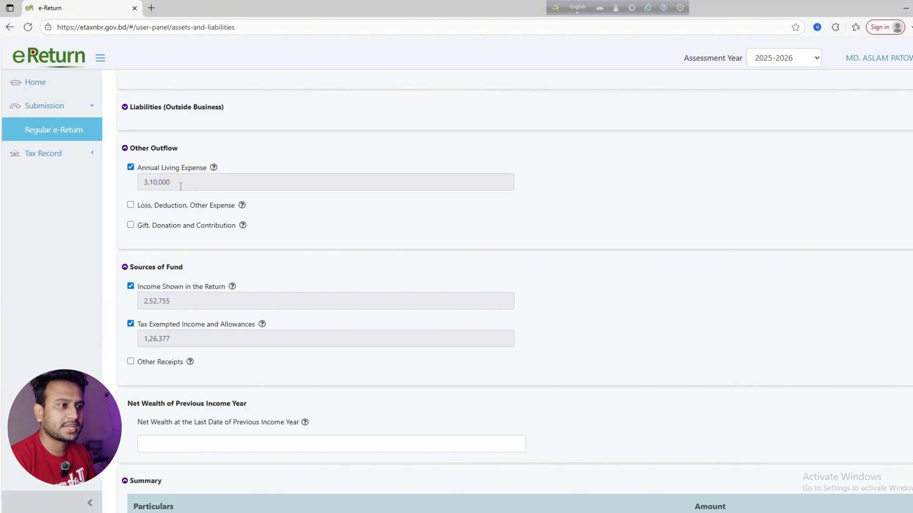
{"action": "scroll", "coordinate": [223, 239], "scroll_direction": "down", "scroll_amount": 4}
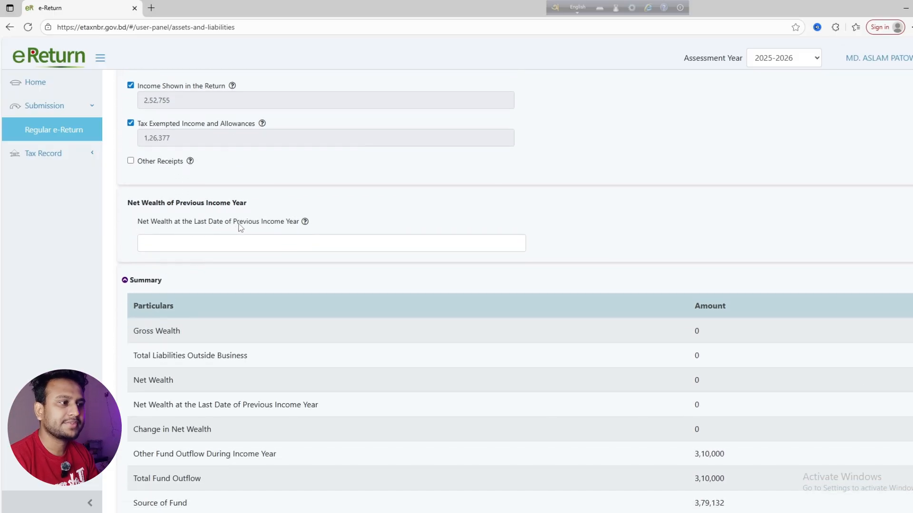
{"action": "left_click", "coordinate": [249, 244]}
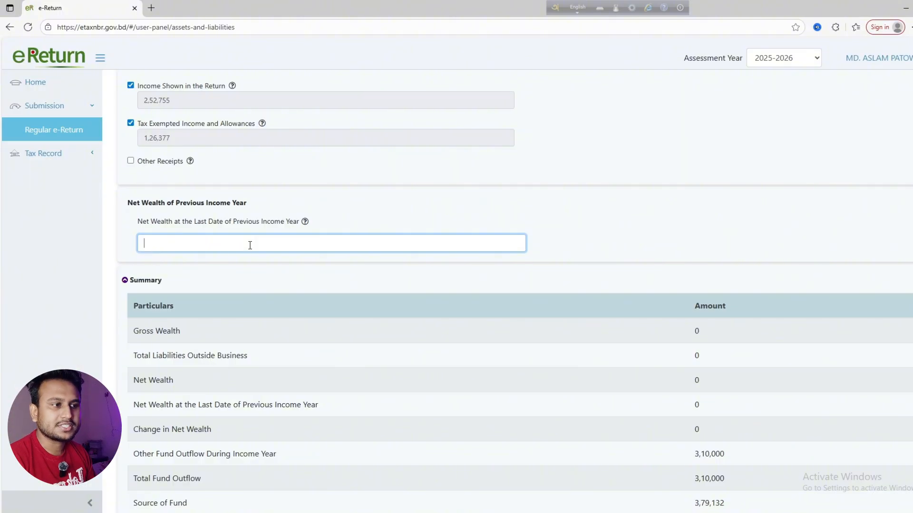
{"action": "type", "text": "0"}
{"action": "left_click", "coordinate": [407, 227]}
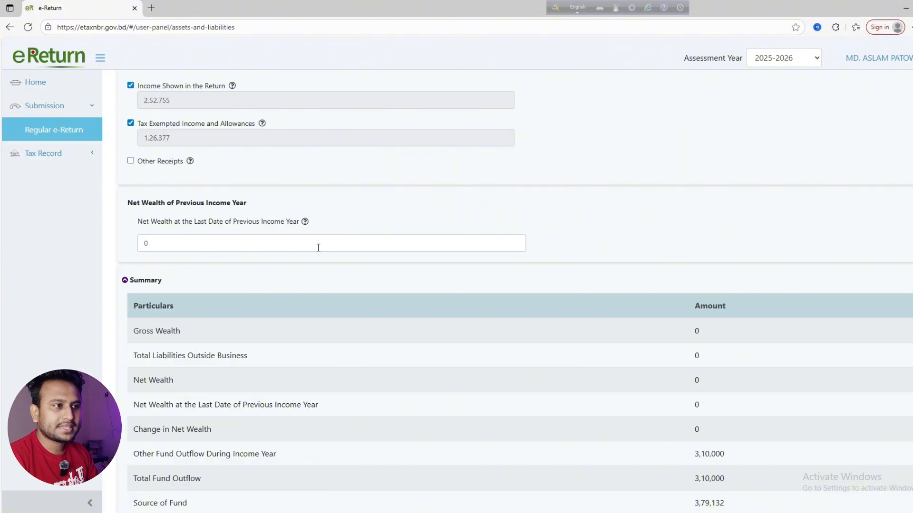
{"action": "scroll", "coordinate": [315, 249], "scroll_direction": "up", "scroll_amount": 2}
{"action": "scroll", "coordinate": [295, 298], "scroll_direction": "down", "scroll_amount": 3}
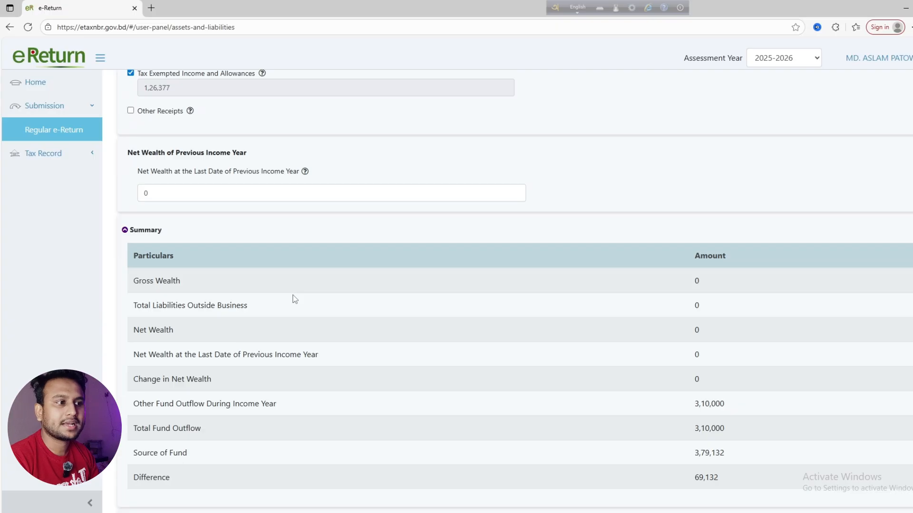
{"action": "left_click", "coordinate": [158, 190]}
{"action": "left_click", "coordinate": [386, 169]}
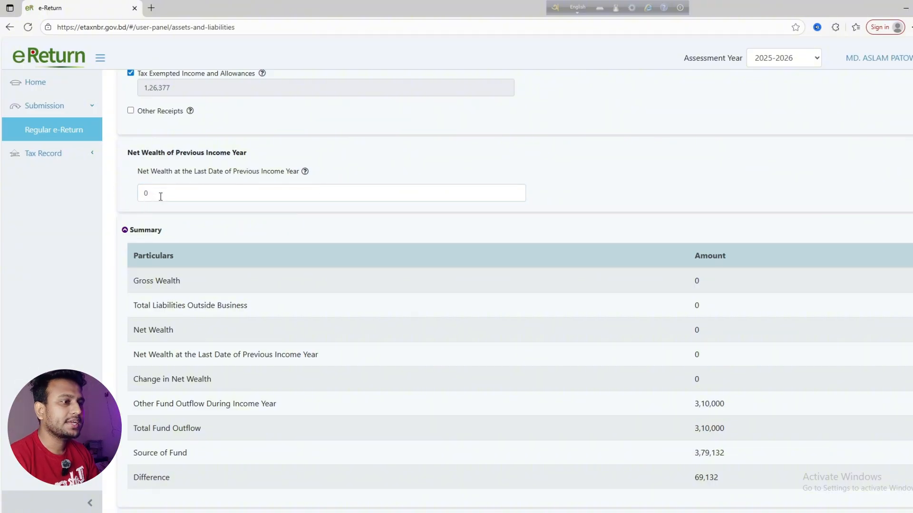
{"action": "scroll", "coordinate": [180, 224], "scroll_direction": "down", "scroll_amount": 1}
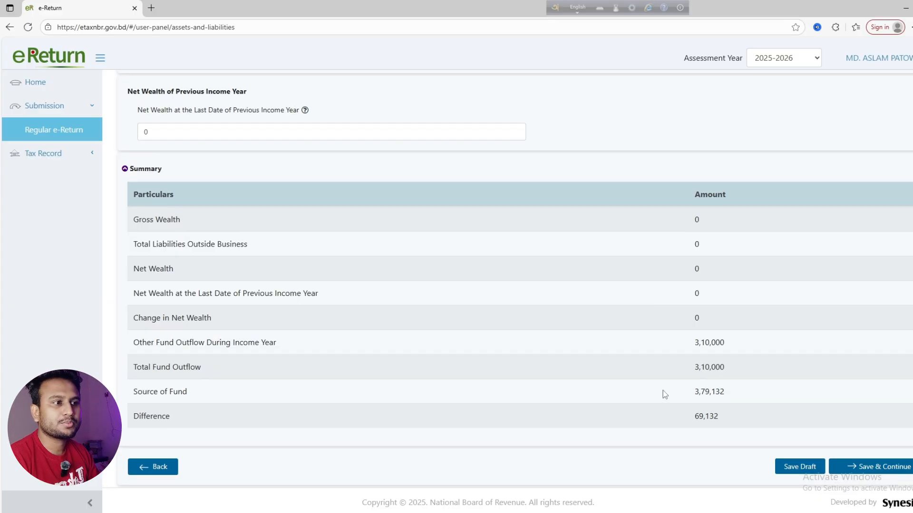
{"action": "scroll", "coordinate": [520, 360], "scroll_direction": "up", "scroll_amount": 9}
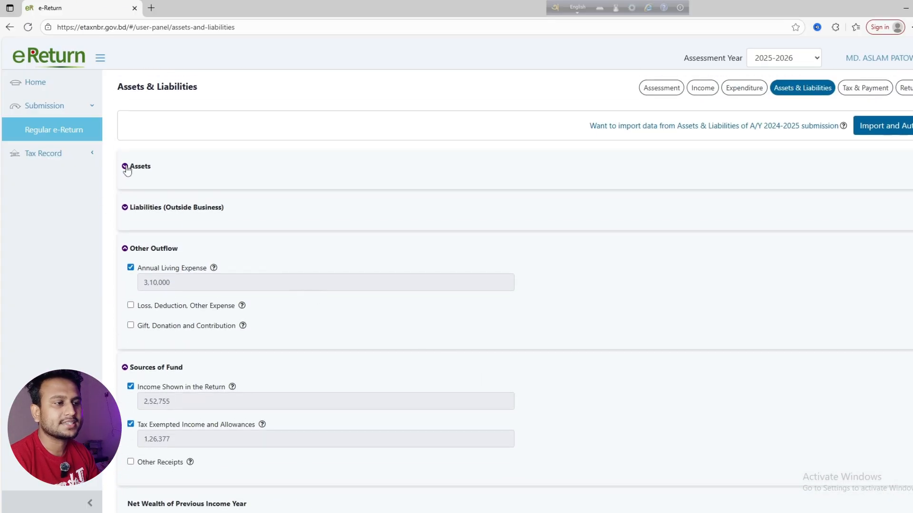
Expand the Assets list, then tick and untick Business Capital
{"action": "left_click", "coordinate": [126, 167]}
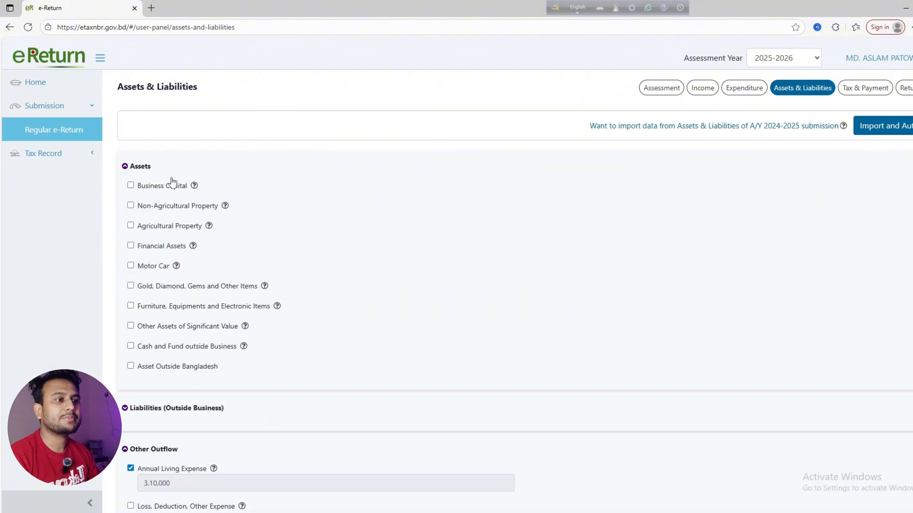
{"action": "left_click", "coordinate": [131, 186]}
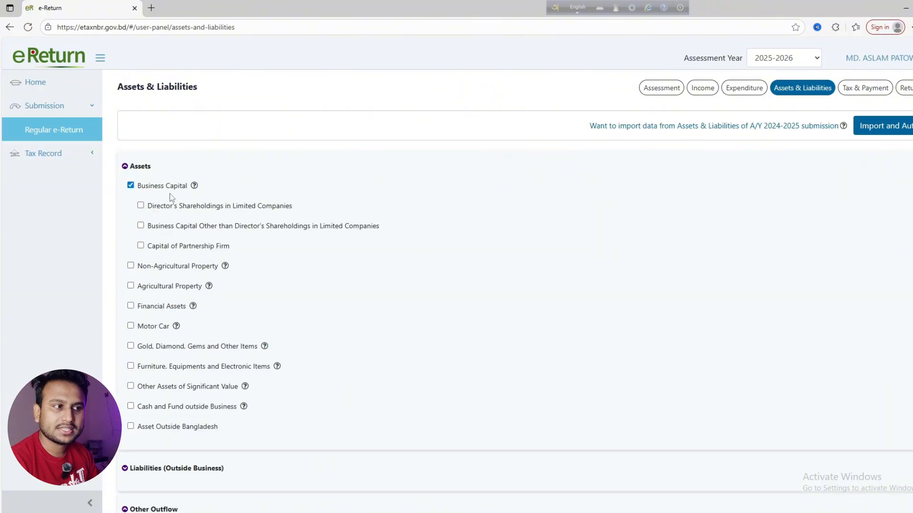
{"action": "left_click", "coordinate": [131, 185]}
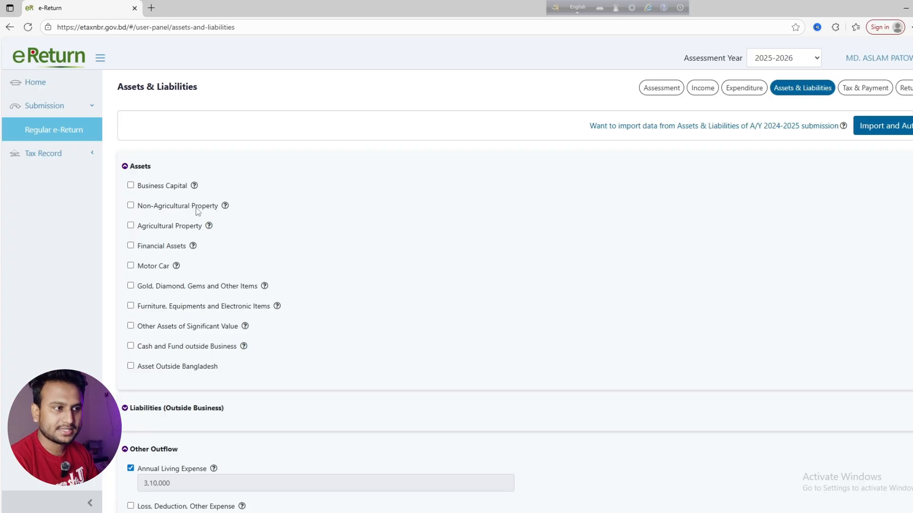
Add an Agricultural Property entry with its saved location, trying Inheritance and Gift as acquisition type
{"action": "left_click", "coordinate": [131, 225]}
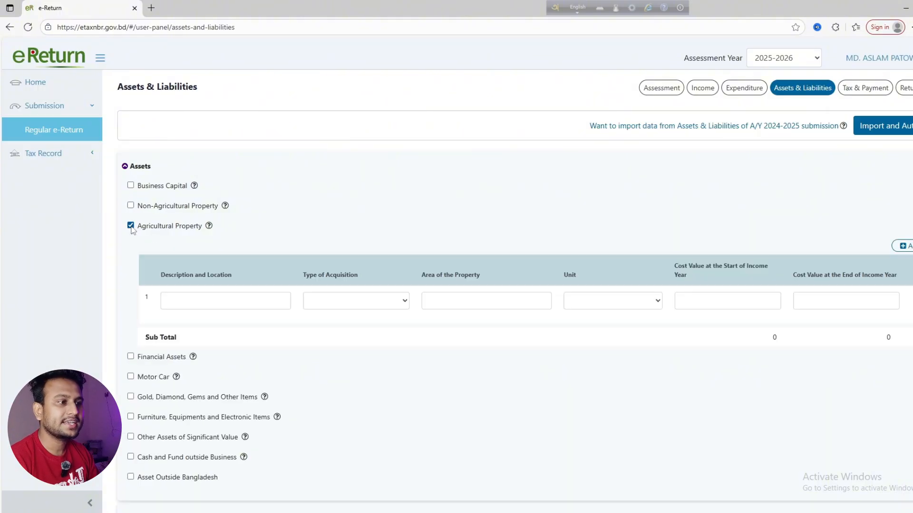
{"action": "scroll", "coordinate": [203, 286], "scroll_direction": "down", "scroll_amount": 1}
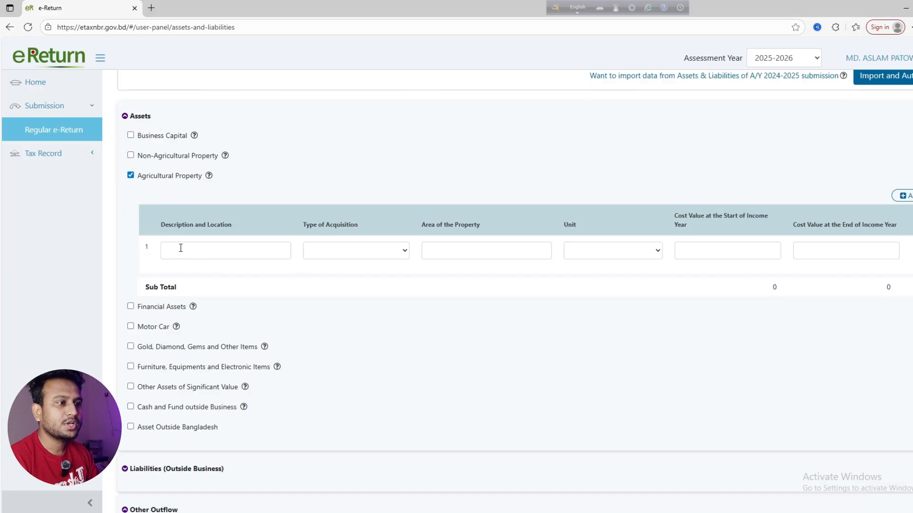
{"action": "left_click", "coordinate": [182, 249]}
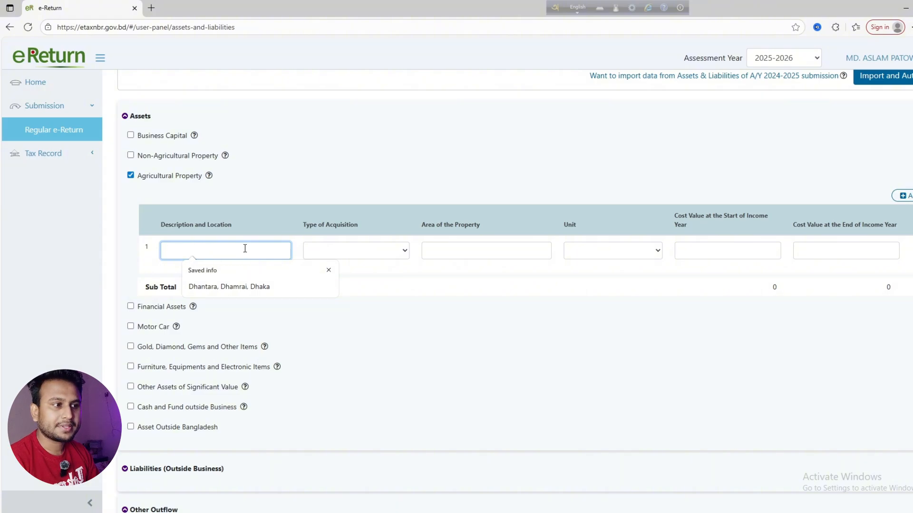
{"action": "left_click", "coordinate": [217, 285]}
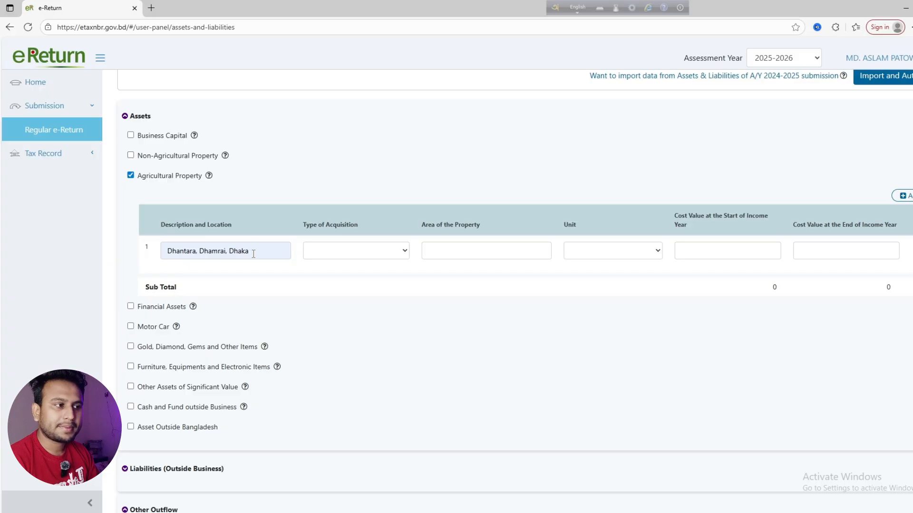
{"action": "left_click", "coordinate": [345, 258]}
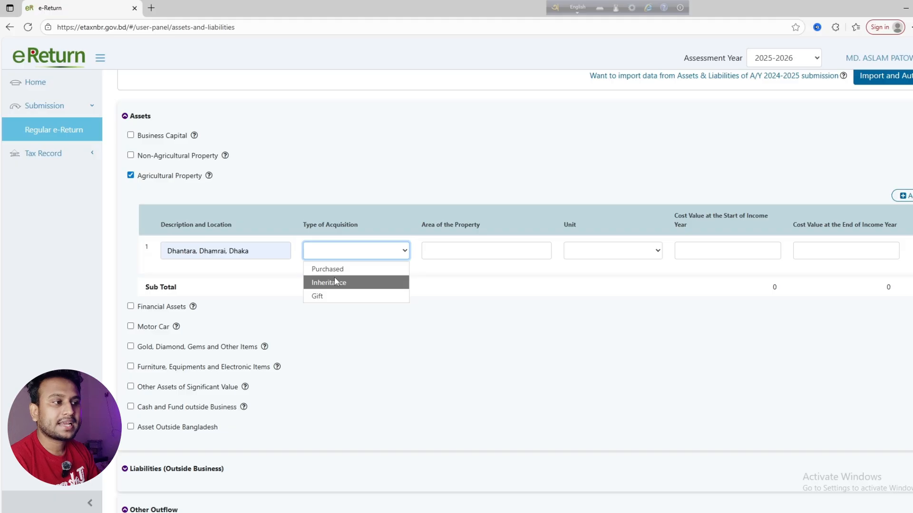
{"action": "left_click", "coordinate": [352, 195]}
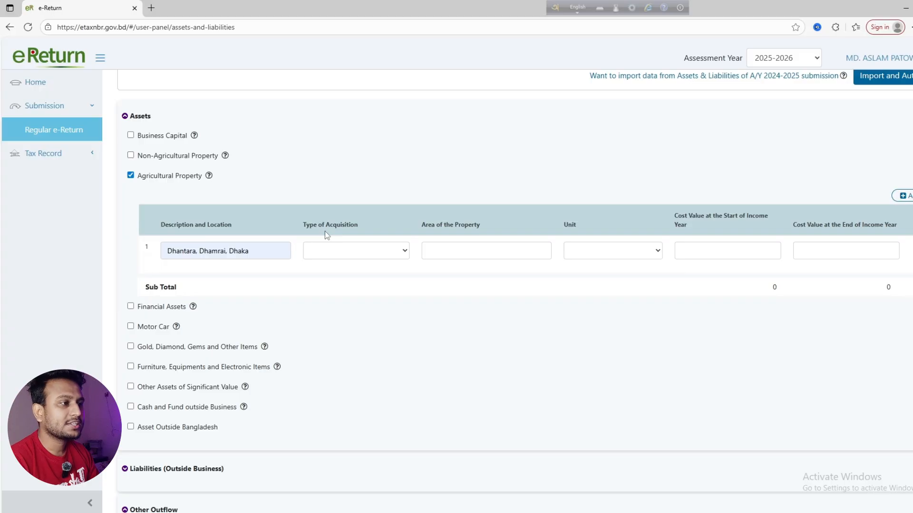
{"action": "left_click", "coordinate": [324, 249]}
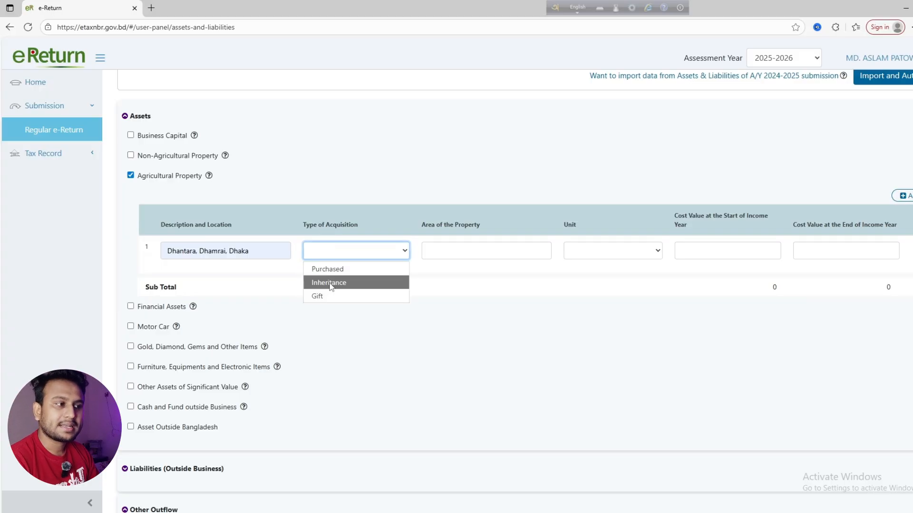
{"action": "left_click", "coordinate": [332, 283]}
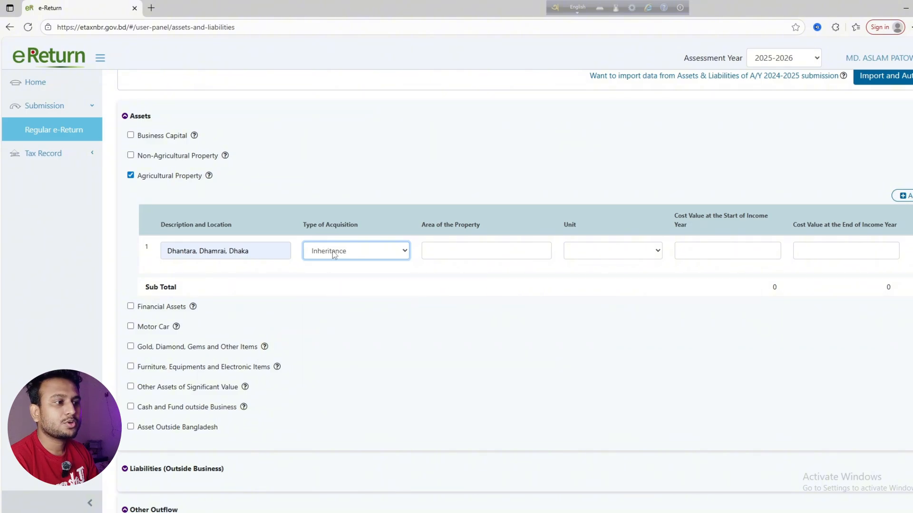
{"action": "left_click", "coordinate": [334, 252]}
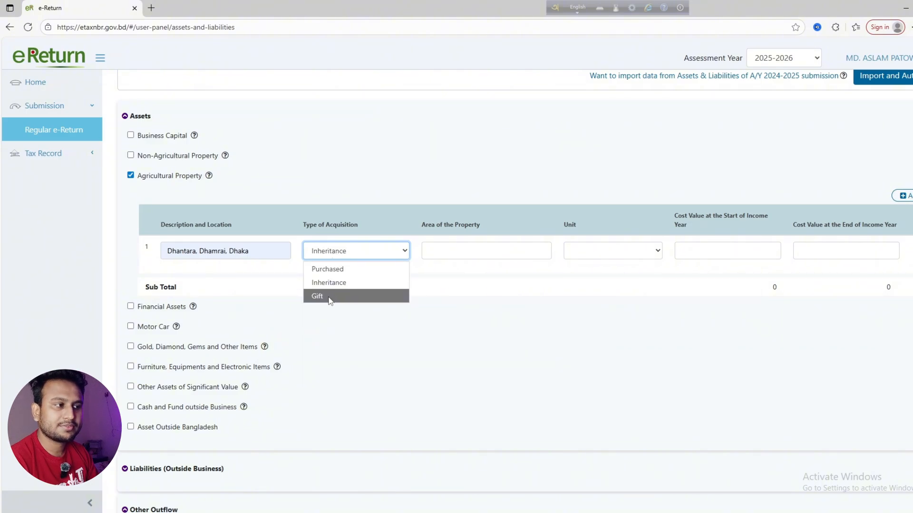
{"action": "left_click", "coordinate": [330, 299]}
{"action": "left_click", "coordinate": [351, 249]}
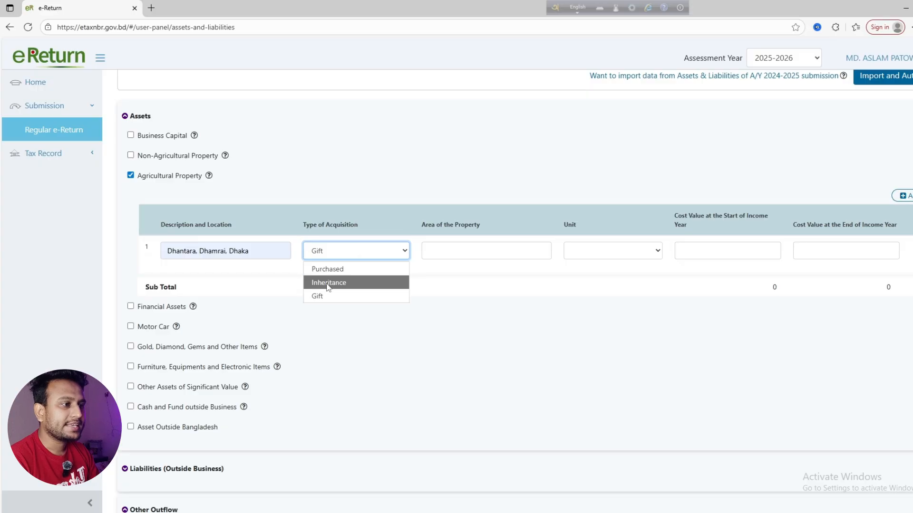
{"action": "left_click", "coordinate": [328, 297]}
{"action": "left_click", "coordinate": [334, 252]}
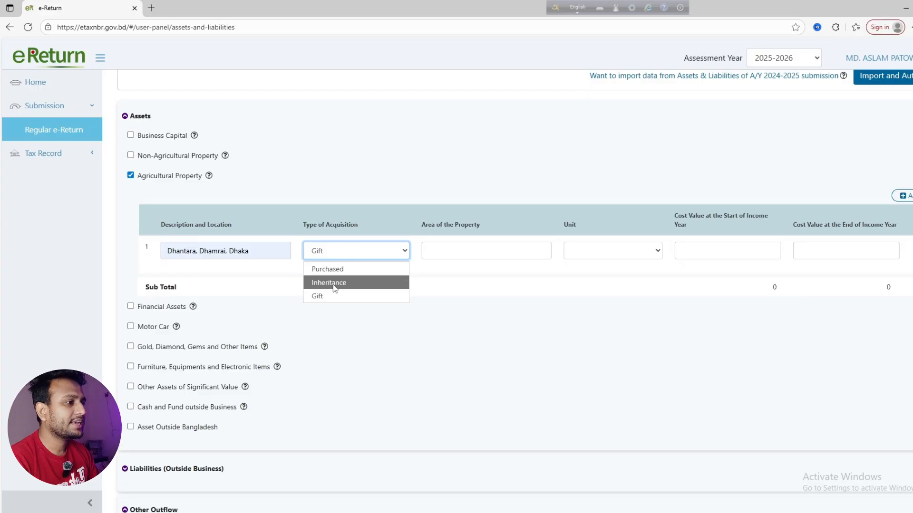
{"action": "left_click", "coordinate": [335, 286]}
{"action": "left_click", "coordinate": [545, 250]}
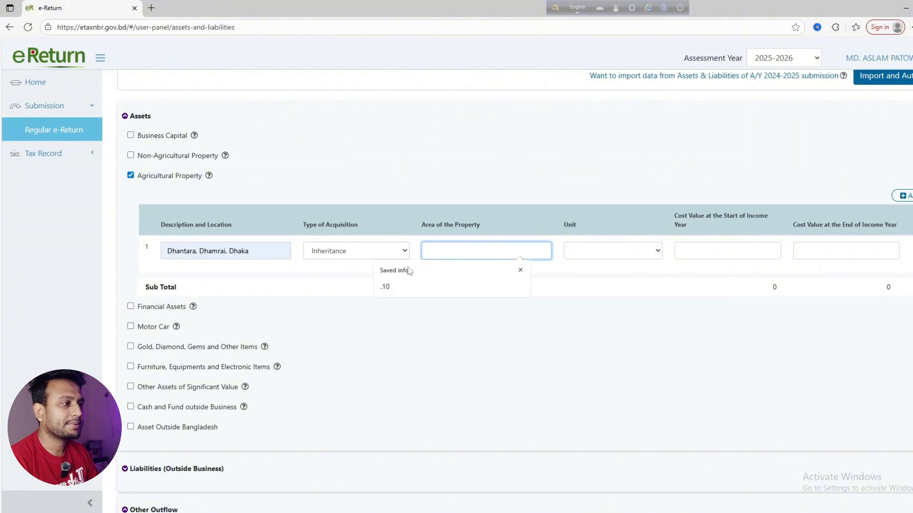
Set the land area to .10 Acre
{"action": "left_click", "coordinate": [386, 287]}
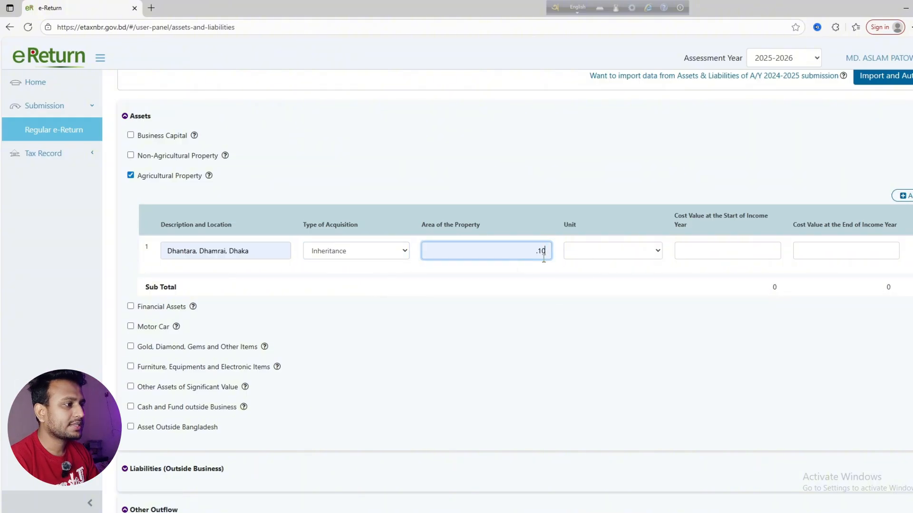
{"action": "left_click", "coordinate": [592, 255]}
{"action": "left_click", "coordinate": [584, 289]}
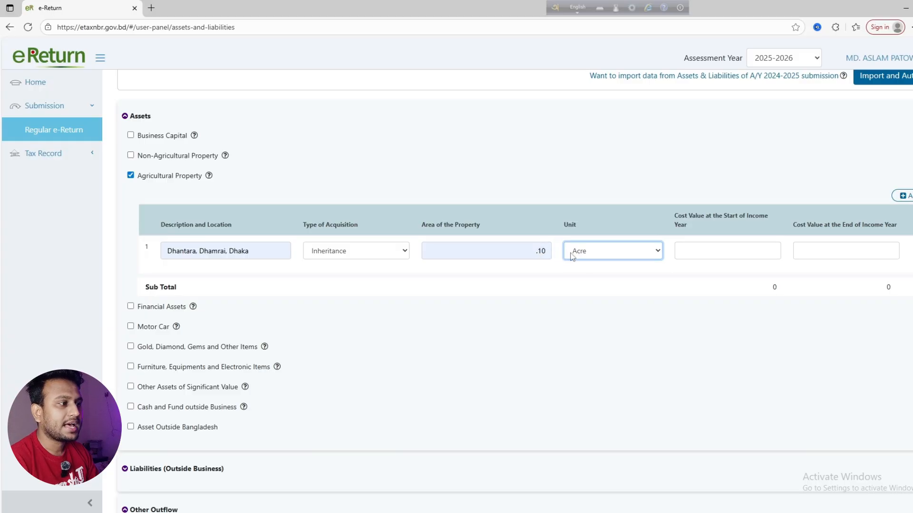
{"action": "left_click", "coordinate": [529, 251]}
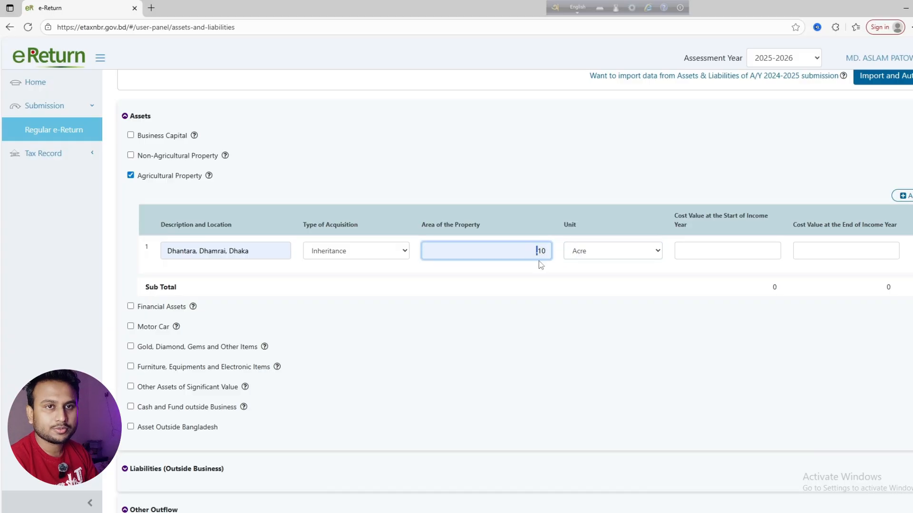
{"action": "left_click", "coordinate": [563, 268]}
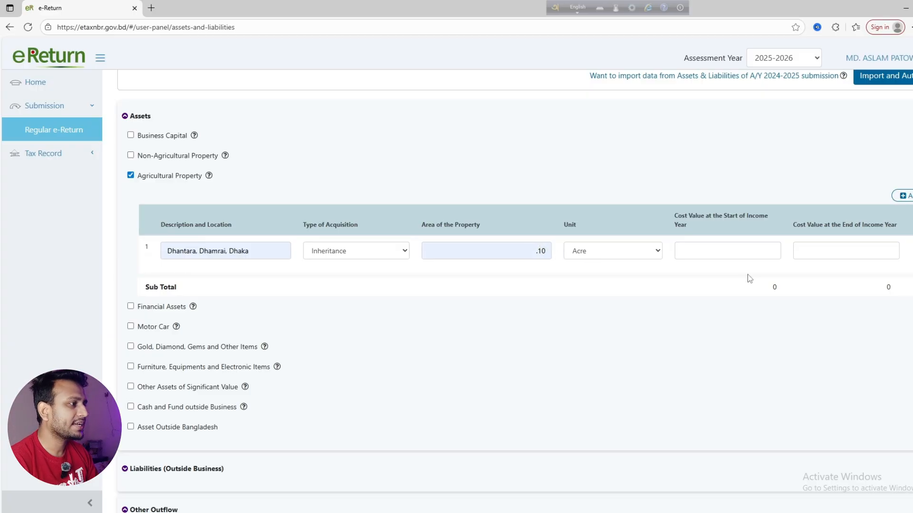
Switch acquisition type between Purchased and Gift, then untick Agricultural Property to remove it
{"action": "left_click", "coordinate": [692, 250]}
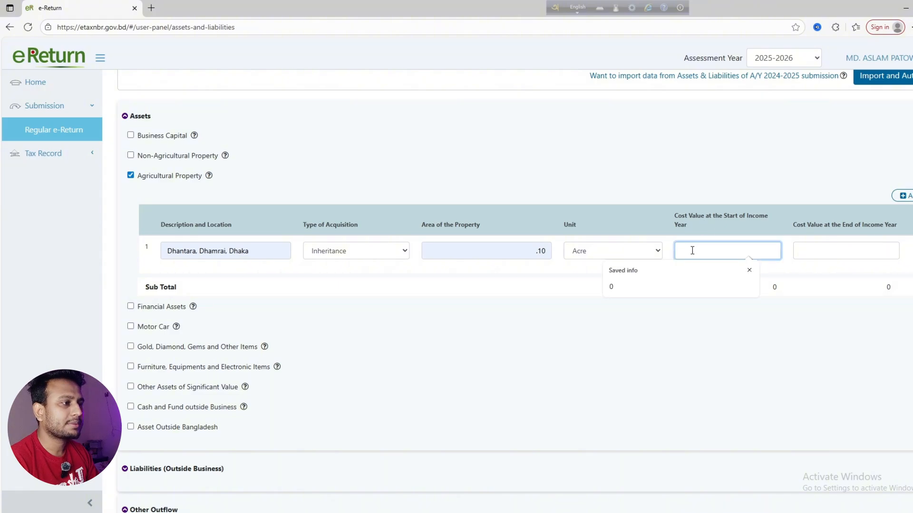
{"action": "left_click", "coordinate": [370, 250]}
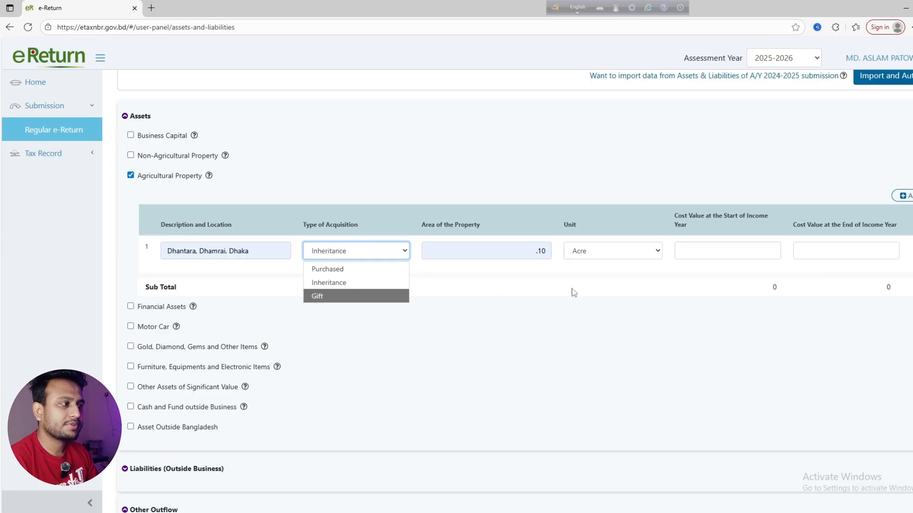
{"action": "left_click", "coordinate": [724, 246]}
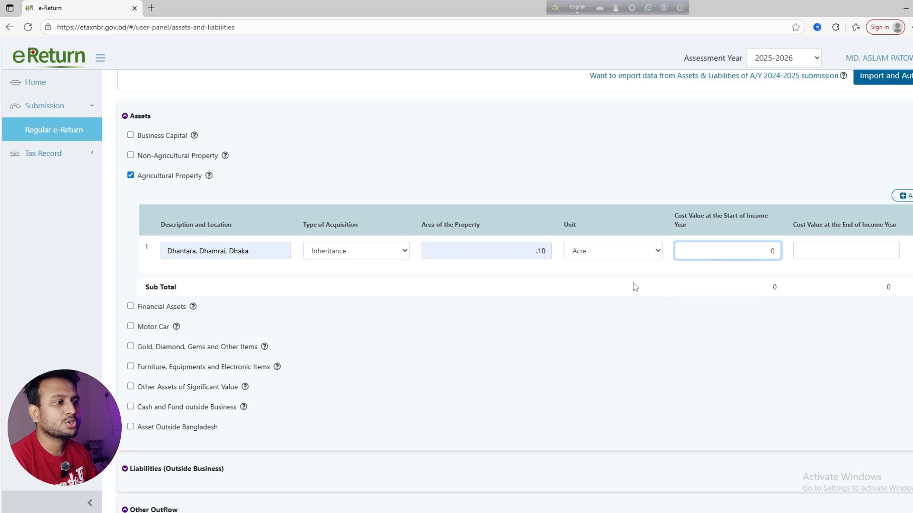
{"action": "left_click", "coordinate": [633, 288]}
{"action": "left_click", "coordinate": [371, 252]}
{"action": "left_click", "coordinate": [330, 267]}
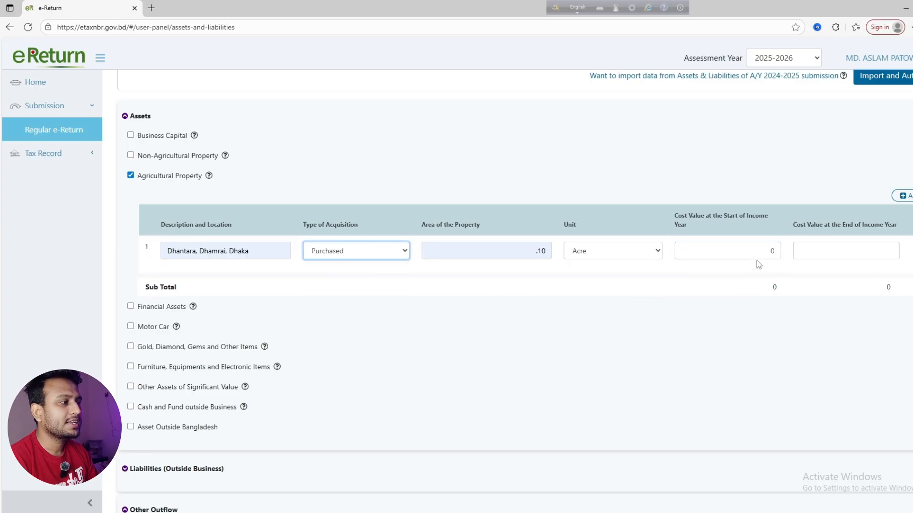
{"action": "left_click", "coordinate": [779, 252]}
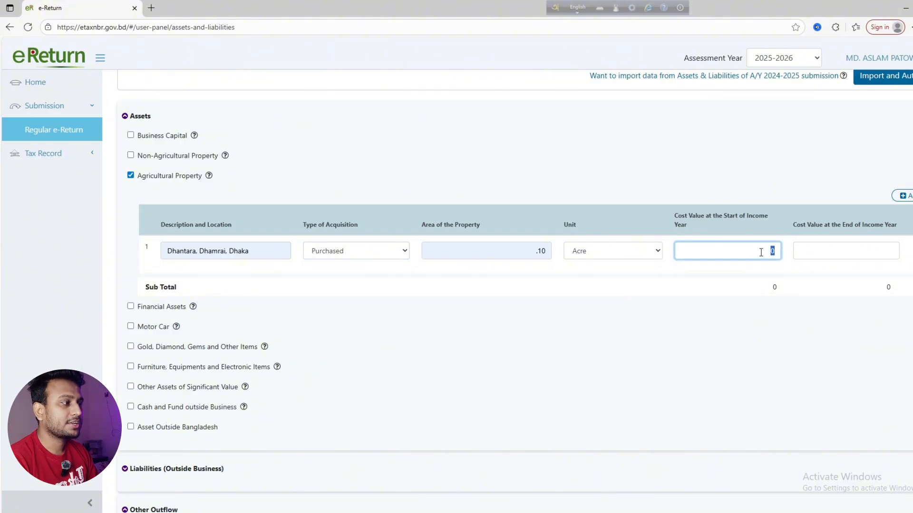
{"action": "left_click", "coordinate": [335, 252]}
{"action": "left_click", "coordinate": [324, 296]}
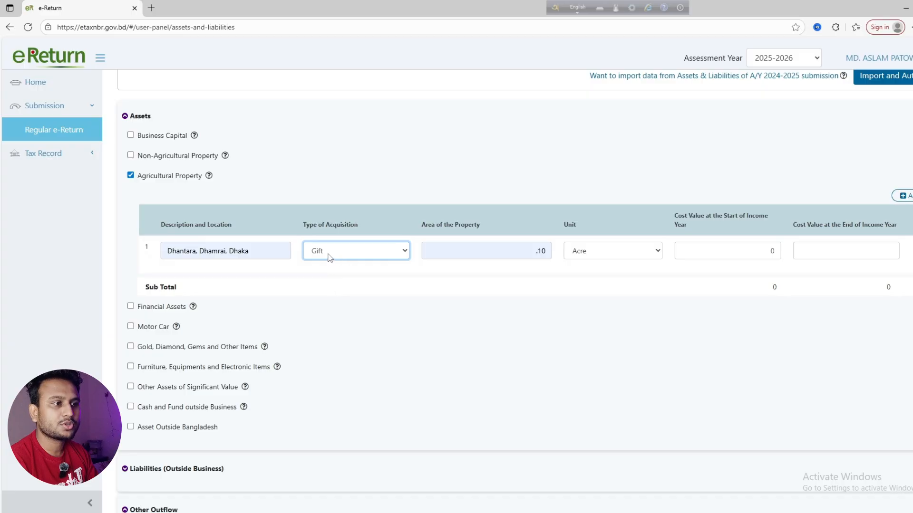
{"action": "left_click", "coordinate": [131, 175]}
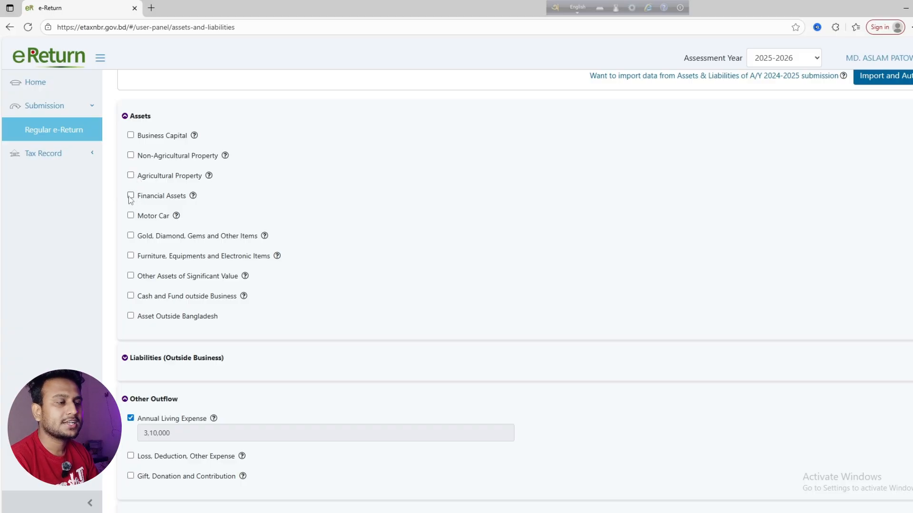
Add a DPS at Community Bank Bangladesh PLC with the account number and 24,000 balance
{"action": "left_click", "coordinate": [130, 196]}
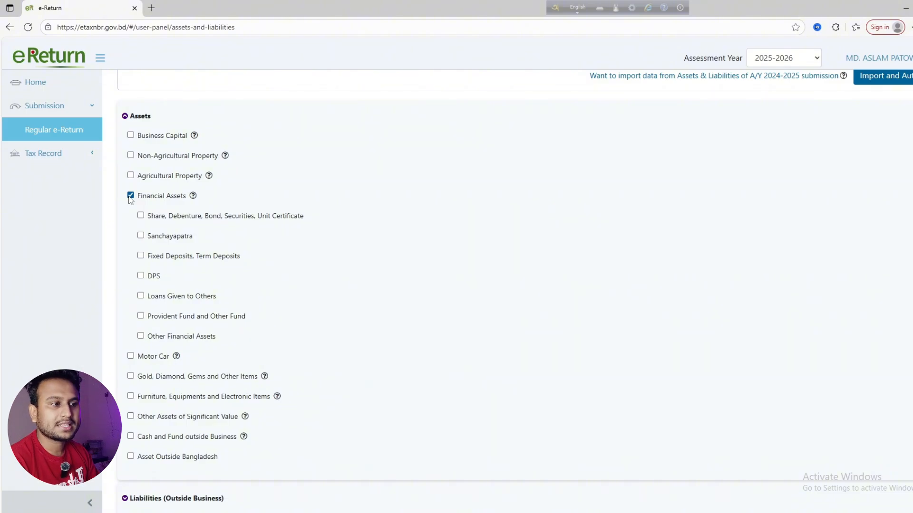
{"action": "scroll", "coordinate": [195, 281], "scroll_direction": "down", "scroll_amount": 1}
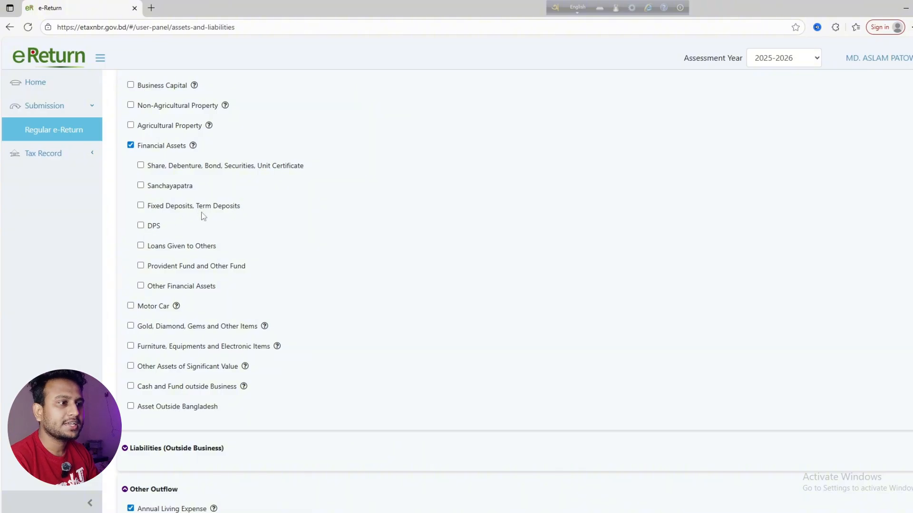
{"action": "left_click", "coordinate": [141, 225]}
{"action": "left_click", "coordinate": [366, 296]}
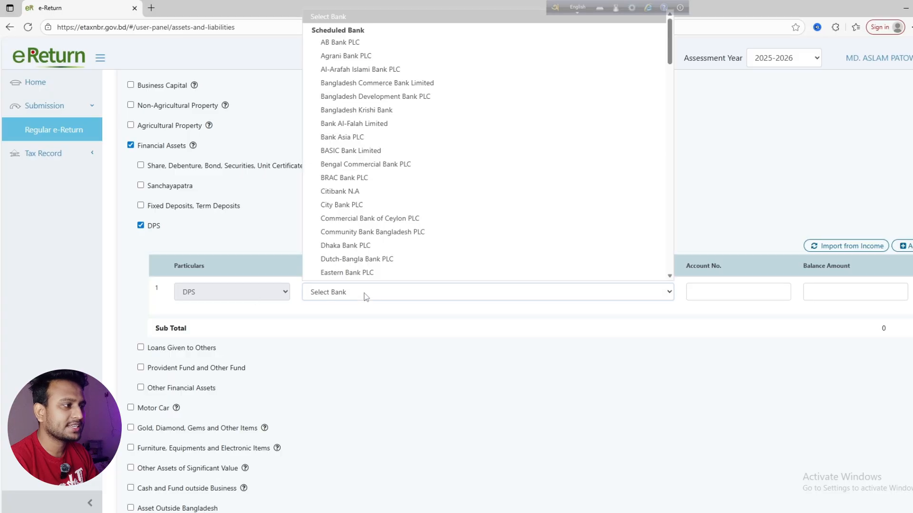
{"action": "left_click", "coordinate": [366, 232]}
{"action": "left_click", "coordinate": [720, 291]}
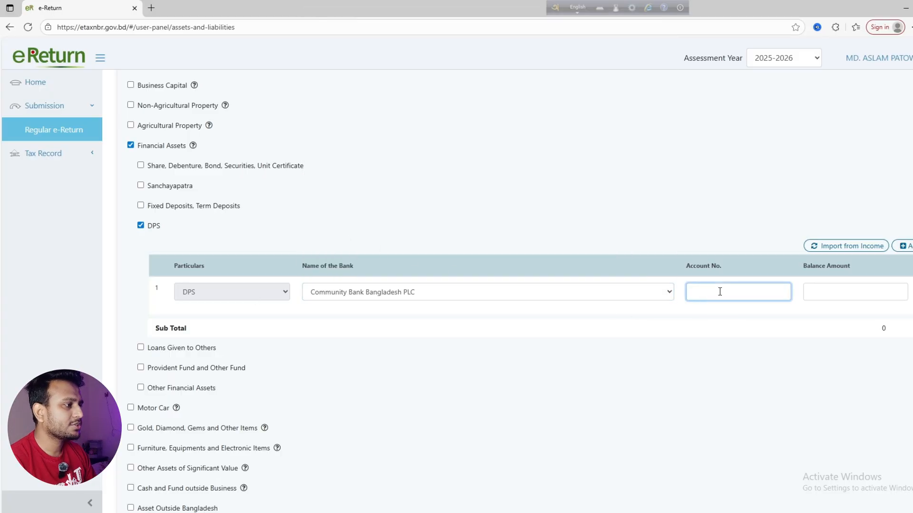
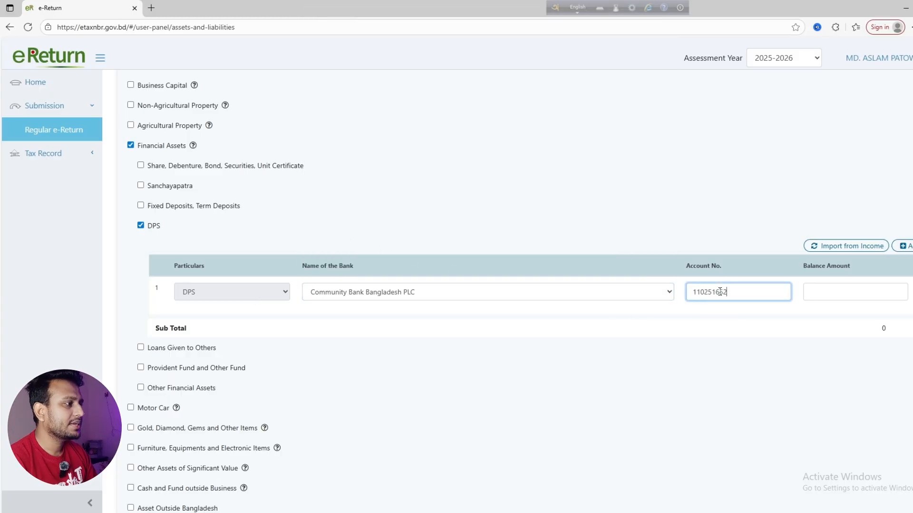
{"action": "left_click", "coordinate": [844, 295]}
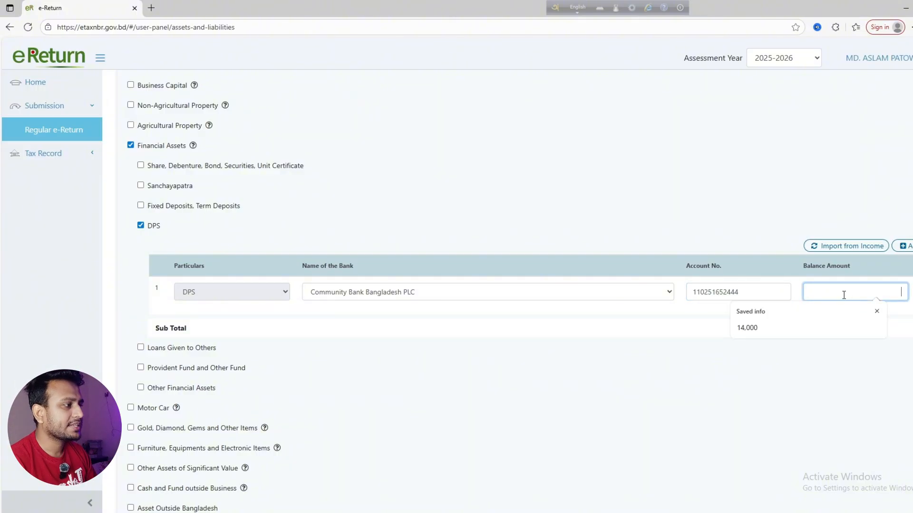
{"action": "type", "text": "200000"}
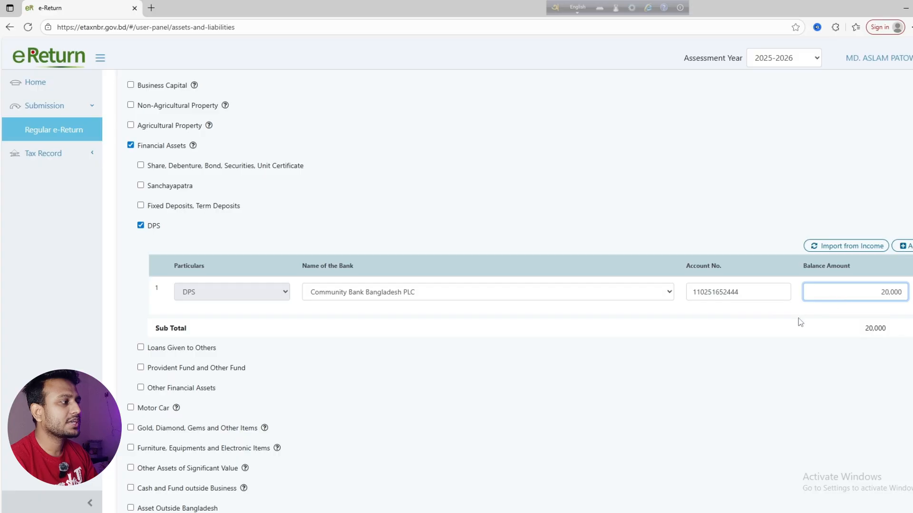
{"action": "key", "text": "BackSpace"}
{"action": "key", "text": "BackSpace"}
{"action": "key", "text": "BackSpace"}
{"action": "key", "text": "BackSpace"}
{"action": "type", "text": "4000"}
{"action": "left_click", "coordinate": [821, 320]}
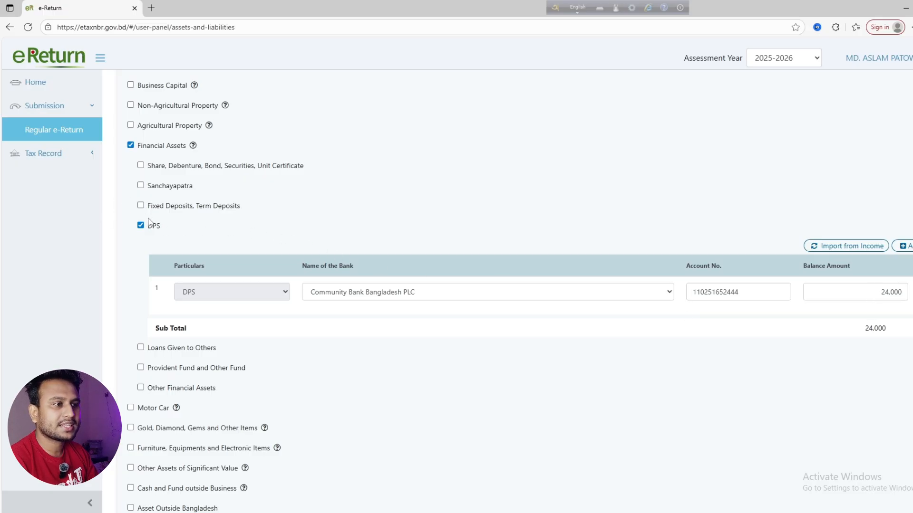
Tick Fixed Deposits and then untick it again, leaving no fixed deposit entry
{"action": "left_click", "coordinate": [141, 206]}
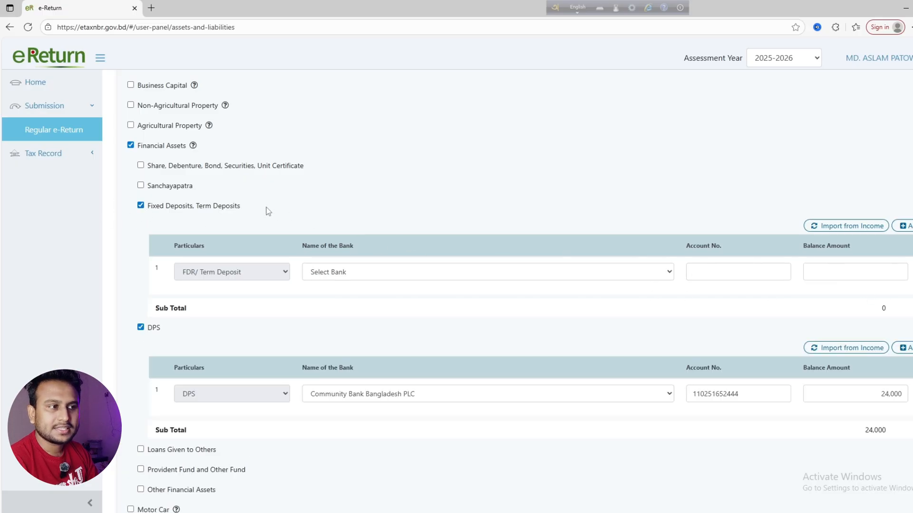
{"action": "left_click", "coordinate": [155, 206]}
{"action": "scroll", "coordinate": [198, 230], "scroll_direction": "down", "scroll_amount": 3}
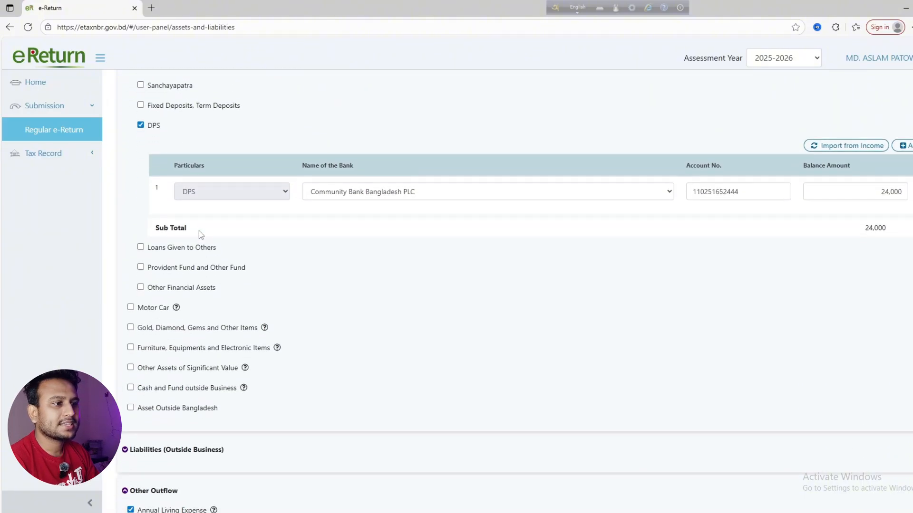
{"action": "scroll", "coordinate": [211, 239], "scroll_direction": "down", "scroll_amount": 1}
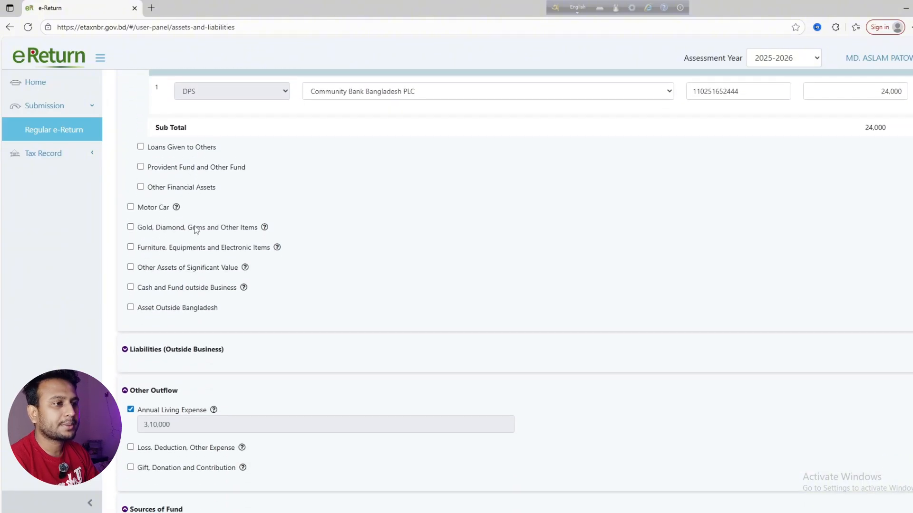
Add a Motor Car entry with the vehicle's registration number and type Motorcycle
{"action": "left_click", "coordinate": [131, 207]}
{"action": "left_click", "coordinate": [205, 273]}
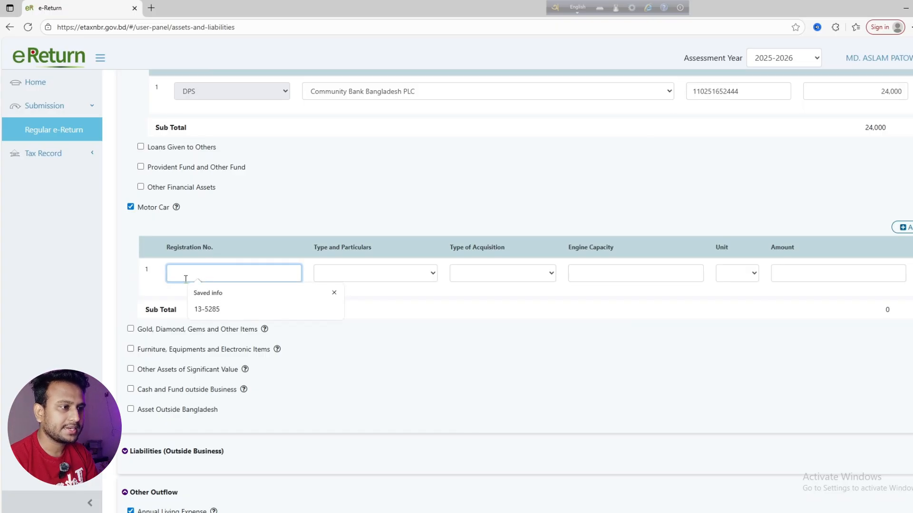
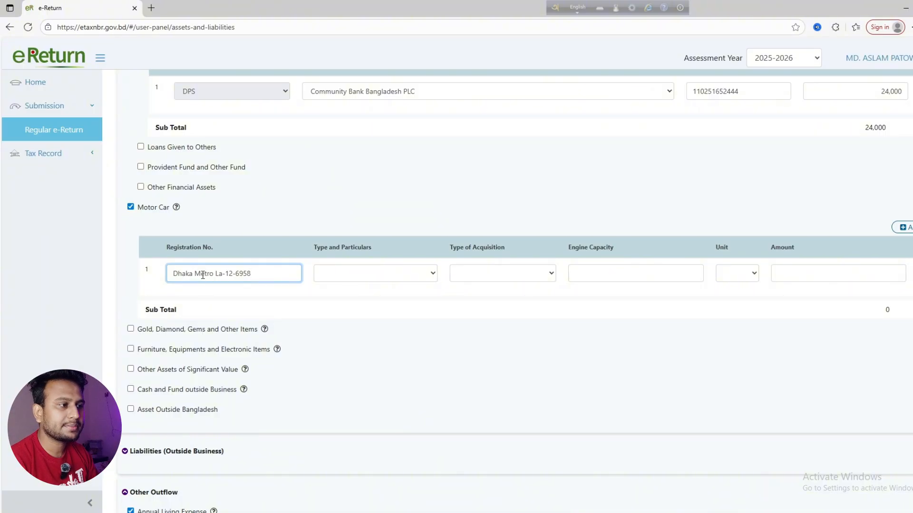
{"action": "left_click", "coordinate": [366, 277]}
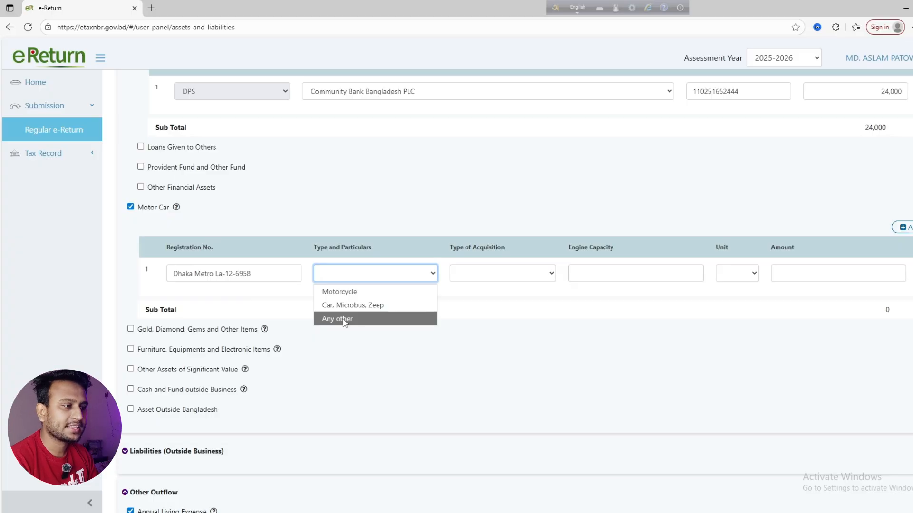
{"action": "left_click", "coordinate": [340, 291]}
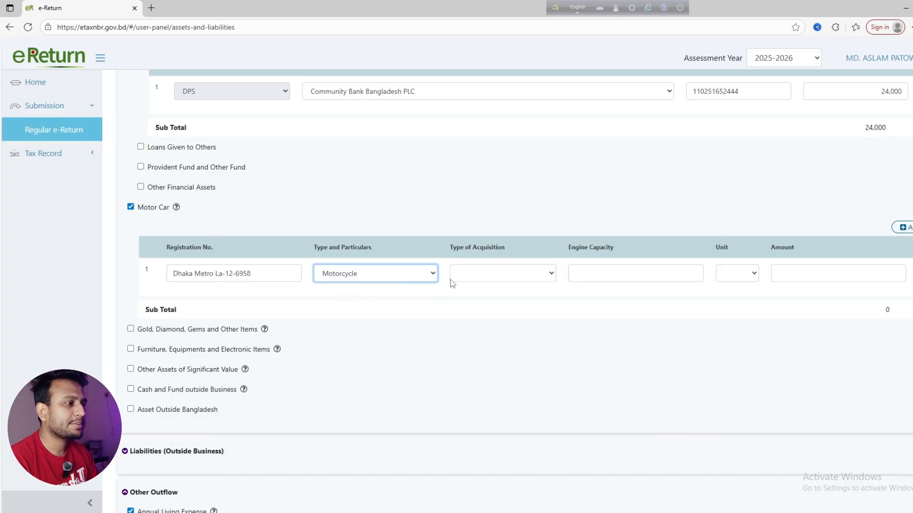
{"action": "left_click", "coordinate": [457, 279]}
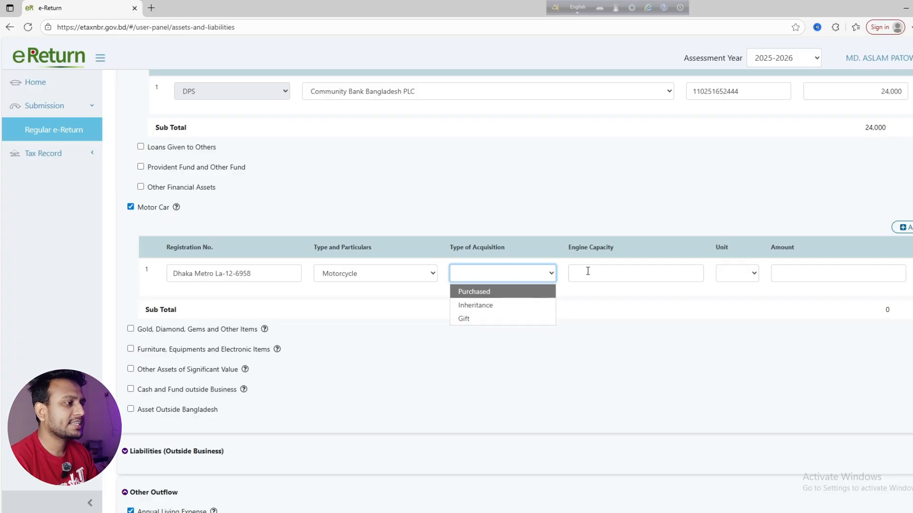
Set the motorcycle's engine capacity to 150 CC
{"action": "left_click", "coordinate": [586, 273]}
{"action": "type", "text": "150"}
{"action": "left_click", "coordinate": [749, 281]}
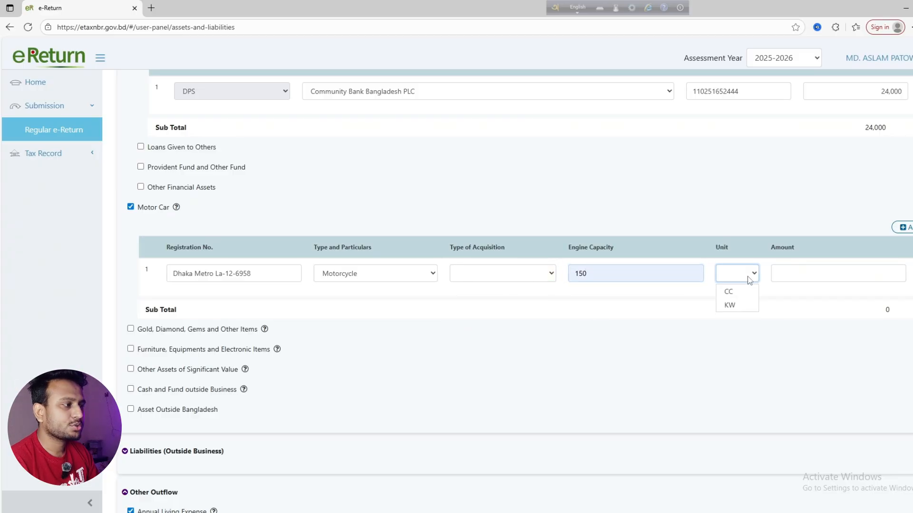
{"action": "left_click", "coordinate": [737, 293]}
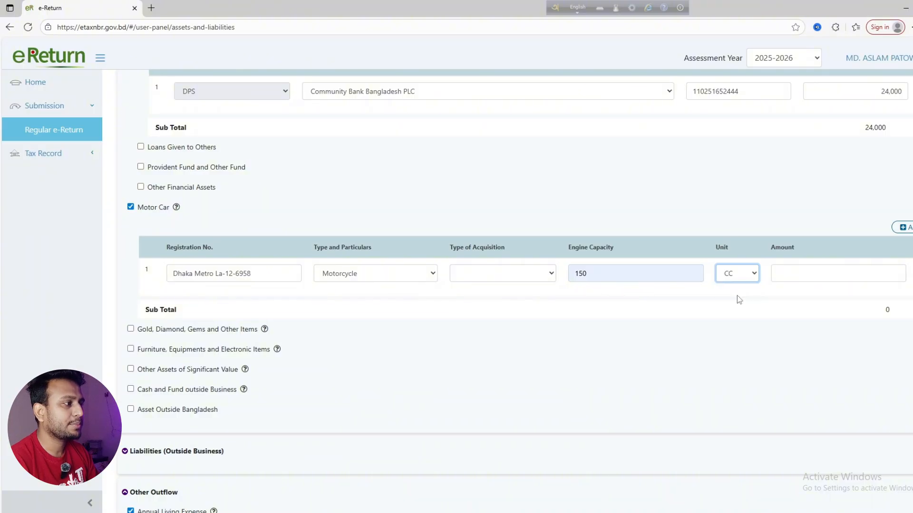
{"action": "left_click", "coordinate": [819, 275]}
Mark the motorcycle as Purchased and enter an amount of 2
{"action": "left_click", "coordinate": [384, 275]}
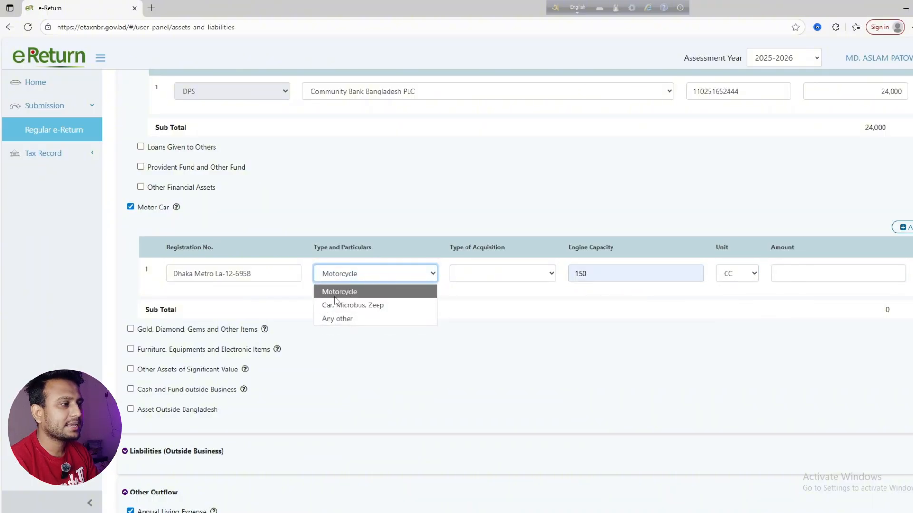
{"action": "left_click", "coordinate": [508, 275]}
{"action": "left_click", "coordinate": [504, 291]}
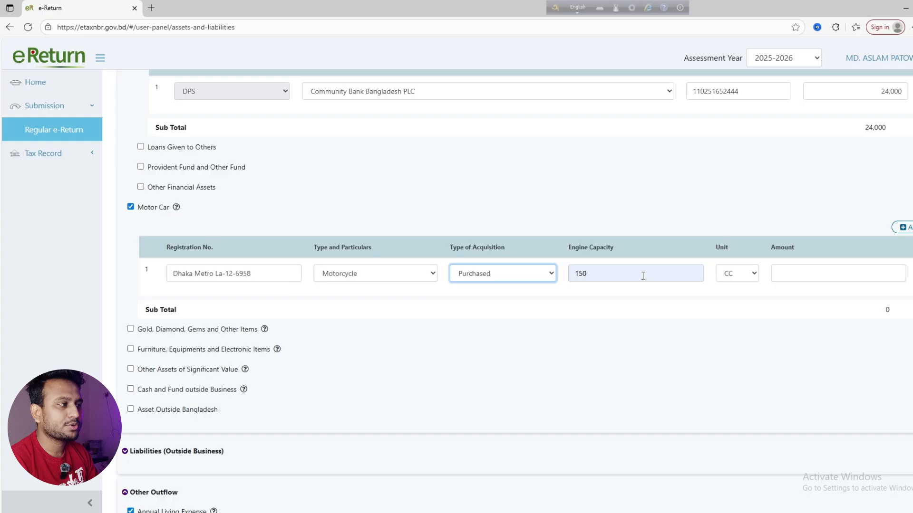
{"action": "left_click", "coordinate": [796, 275]}
{"action": "left_click", "coordinate": [508, 275]}
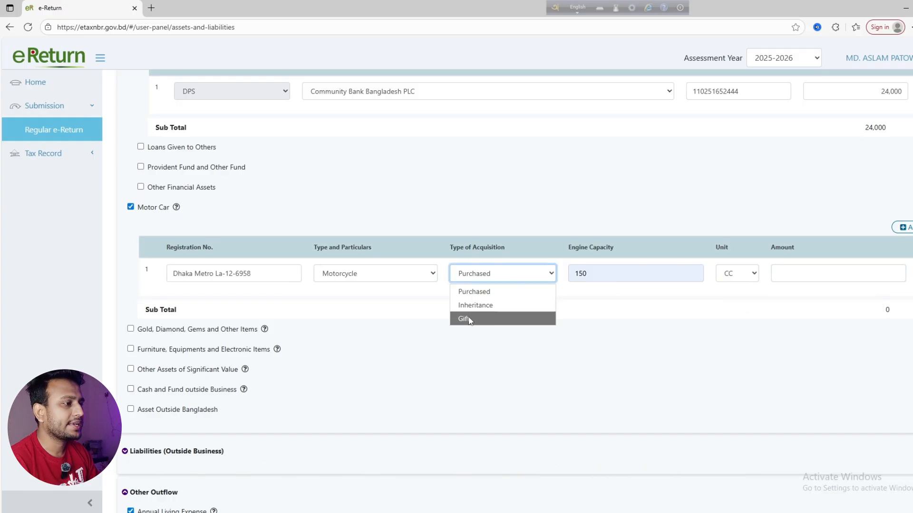
{"action": "left_click", "coordinate": [814, 273]}
{"action": "type", "text": "20"}
{"action": "key", "text": "BackSpace"}
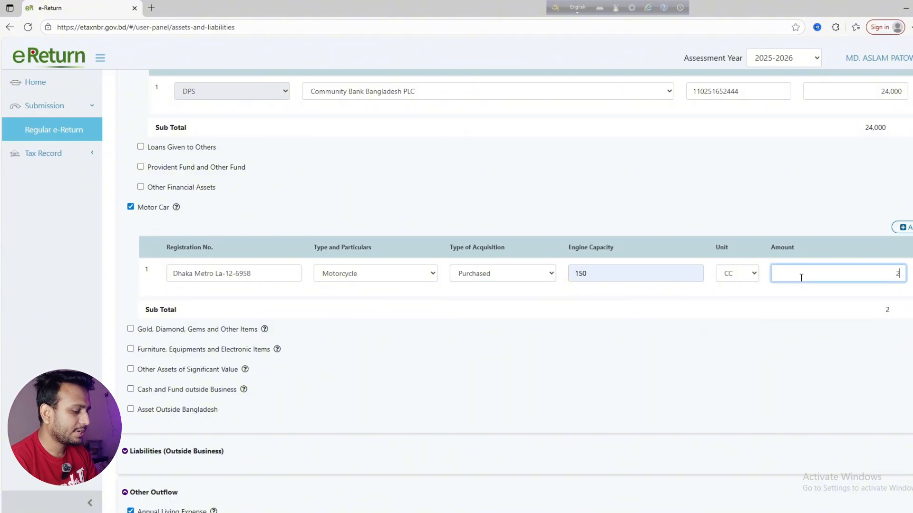
Change the motorcycle's amount to 0 so the Motor Car subtotal reads 0
{"action": "left_click", "coordinate": [717, 327]}
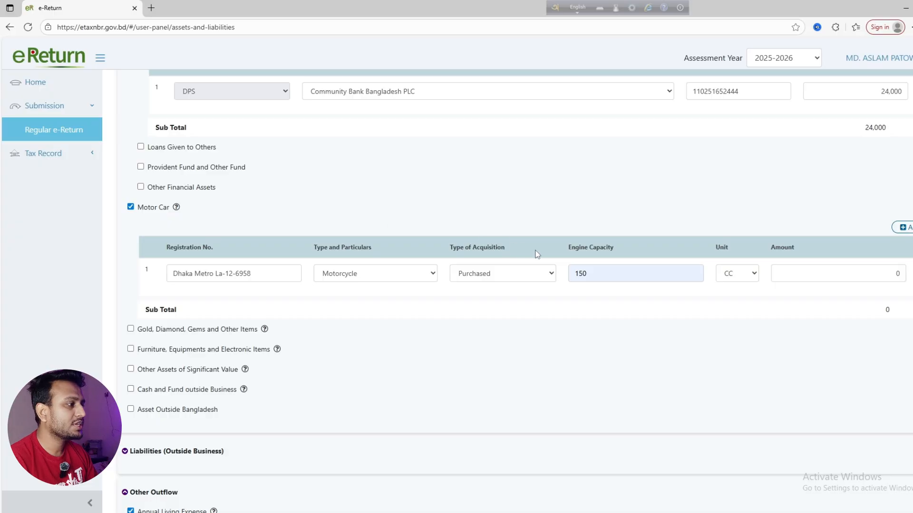
{"action": "left_click", "coordinate": [789, 268]}
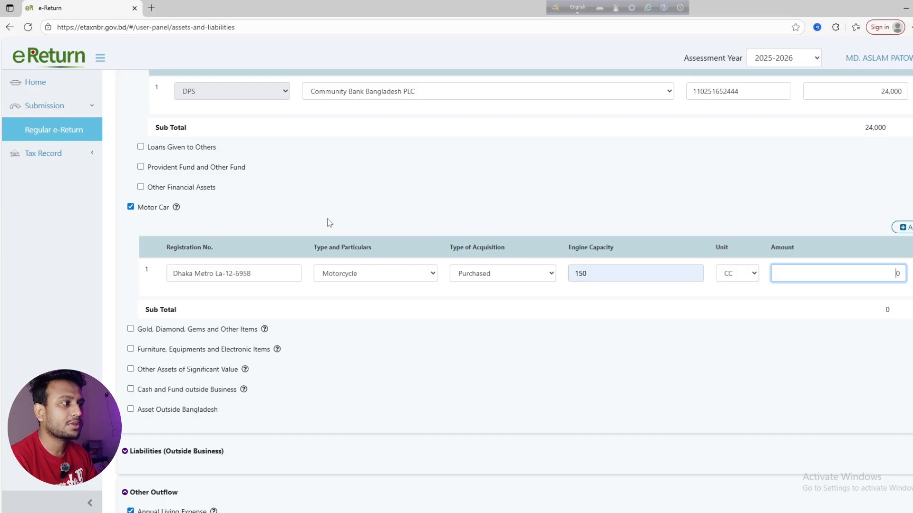
{"action": "scroll", "coordinate": [334, 221], "scroll_direction": "up", "scroll_amount": 6}
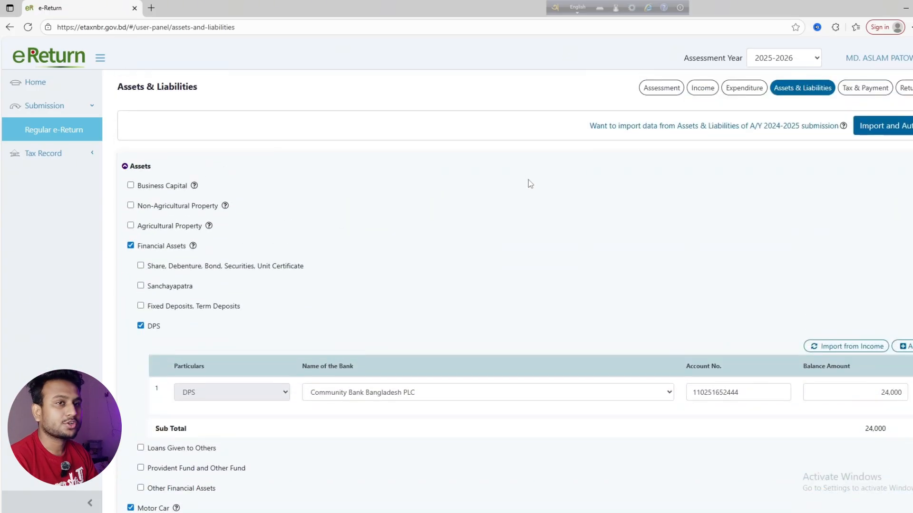
{"action": "scroll", "coordinate": [528, 186], "scroll_direction": "down", "scroll_amount": 5}
{"action": "scroll", "coordinate": [785, 269], "scroll_direction": "down", "scroll_amount": 2}
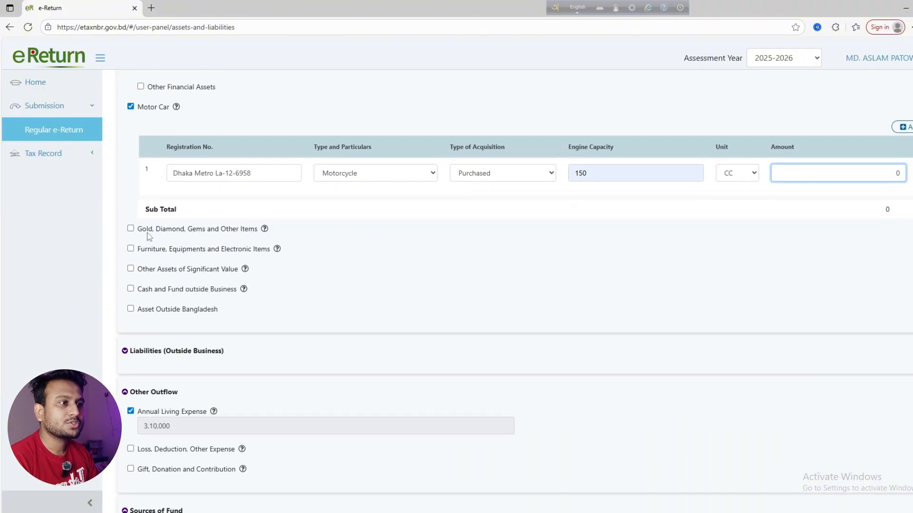
Untick Motor Car and add a Gold item acquired as Gift, quantity 3 Bhori
{"action": "left_click", "coordinate": [130, 106]}
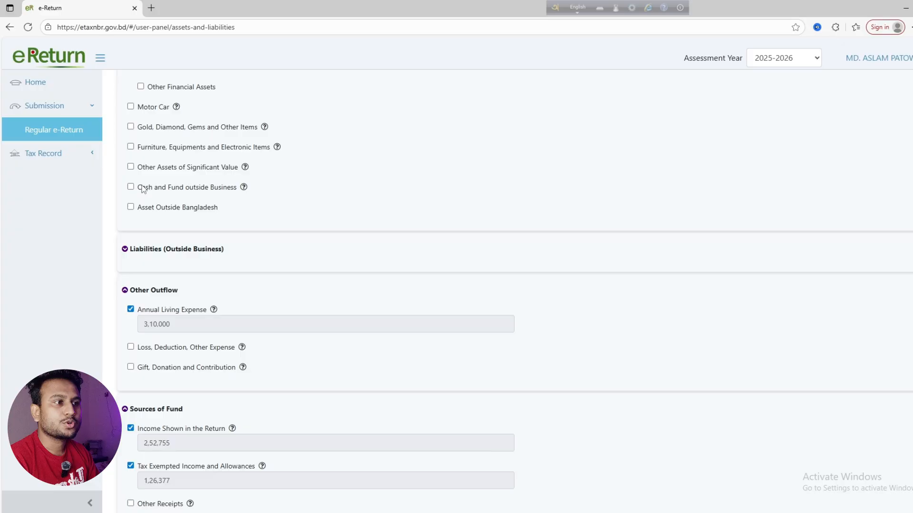
{"action": "left_click", "coordinate": [130, 127]}
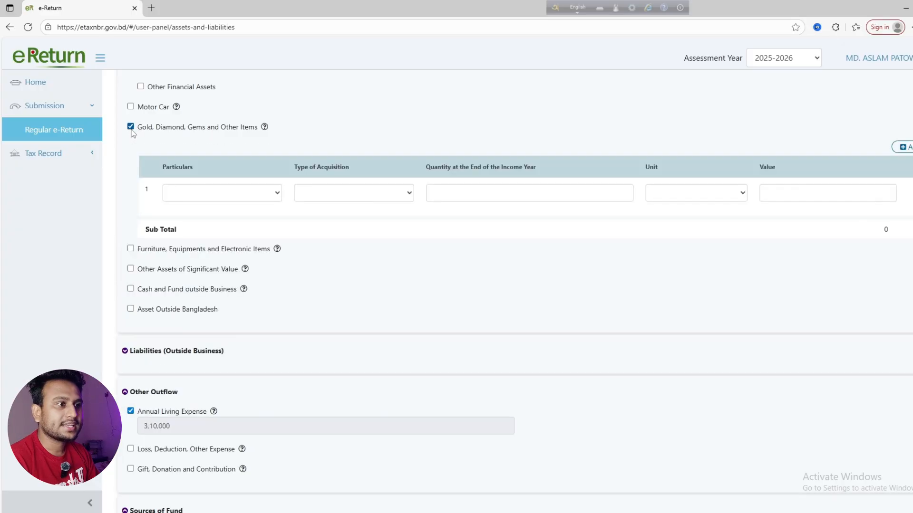
{"action": "left_click", "coordinate": [190, 195]}
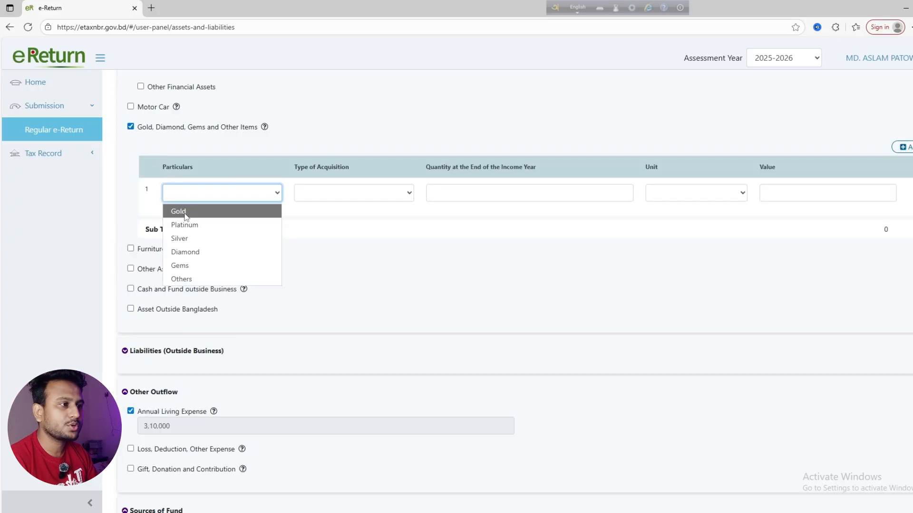
{"action": "left_click", "coordinate": [186, 214]}
{"action": "left_click", "coordinate": [329, 196]}
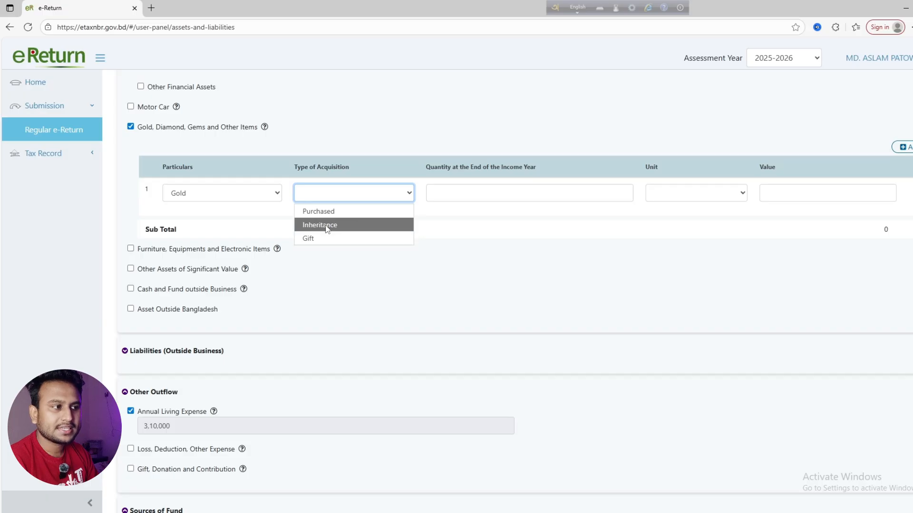
{"action": "left_click", "coordinate": [317, 239]}
{"action": "left_click", "coordinate": [491, 193]}
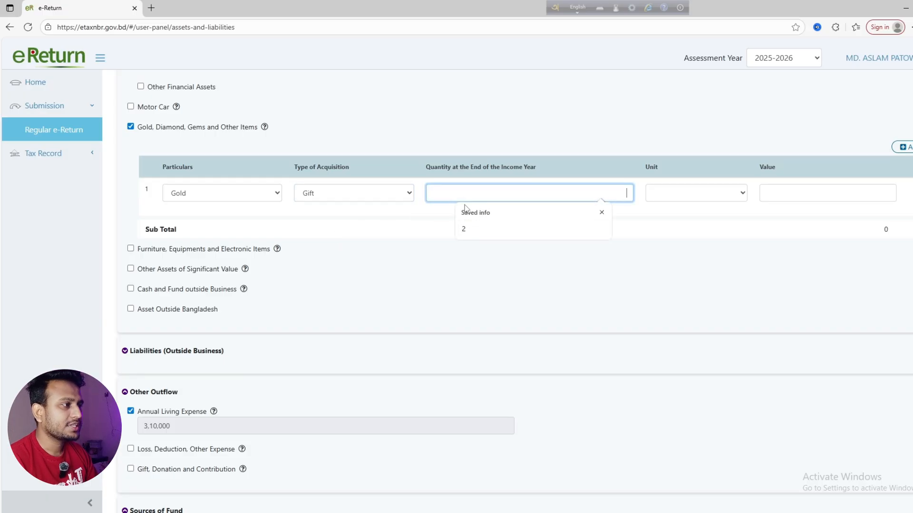
{"action": "type", "text": "3"}
{"action": "left_click", "coordinate": [711, 195]}
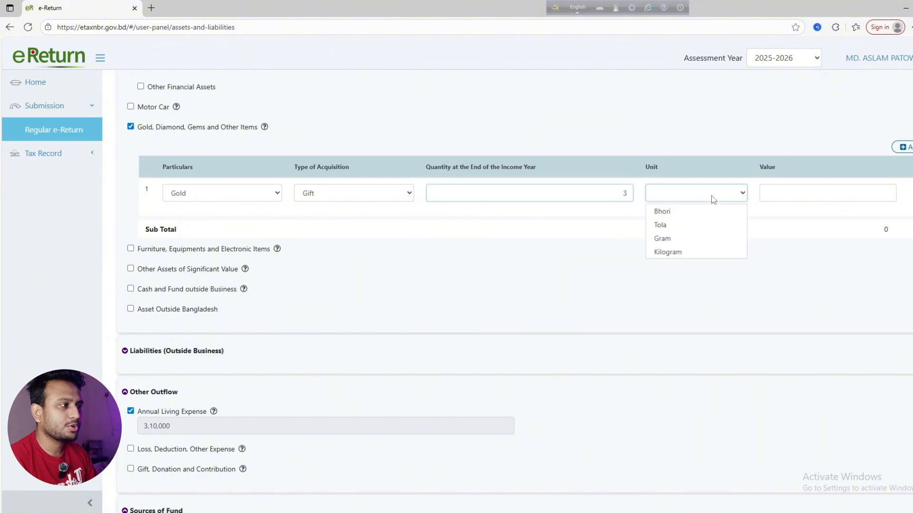
{"action": "left_click", "coordinate": [672, 216]}
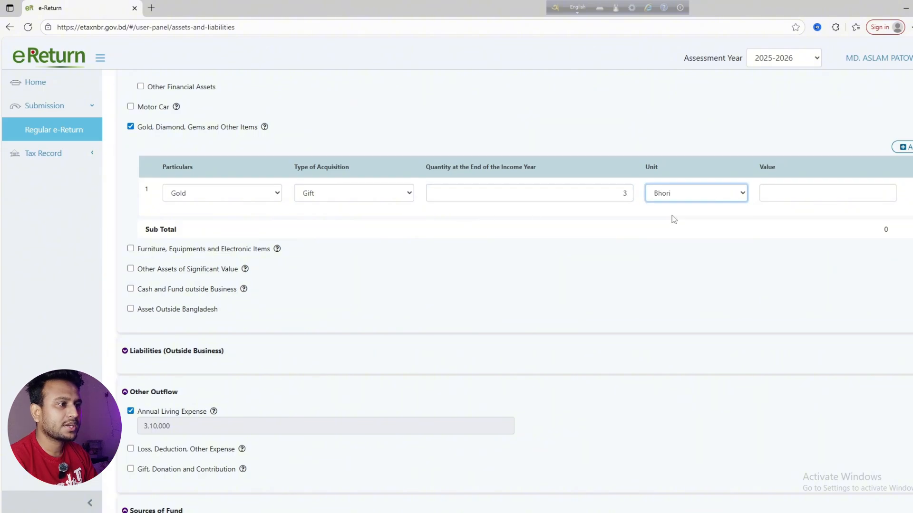
Change the gold to Purchased with value 0, then untick Gold, Diamond, Gems
{"action": "left_click", "coordinate": [810, 190]}
{"action": "left_click", "coordinate": [590, 217]}
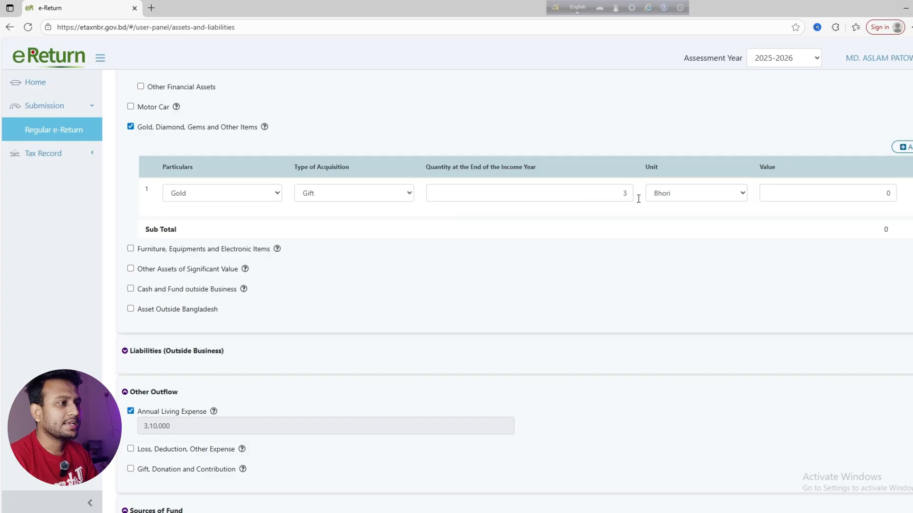
{"action": "left_click", "coordinate": [392, 197]}
{"action": "left_click", "coordinate": [332, 212]}
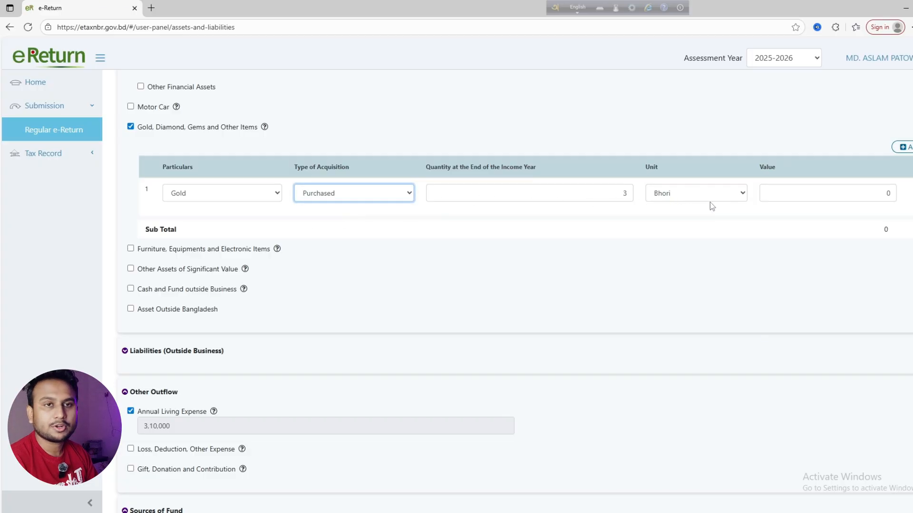
{"action": "left_click", "coordinate": [782, 192]}
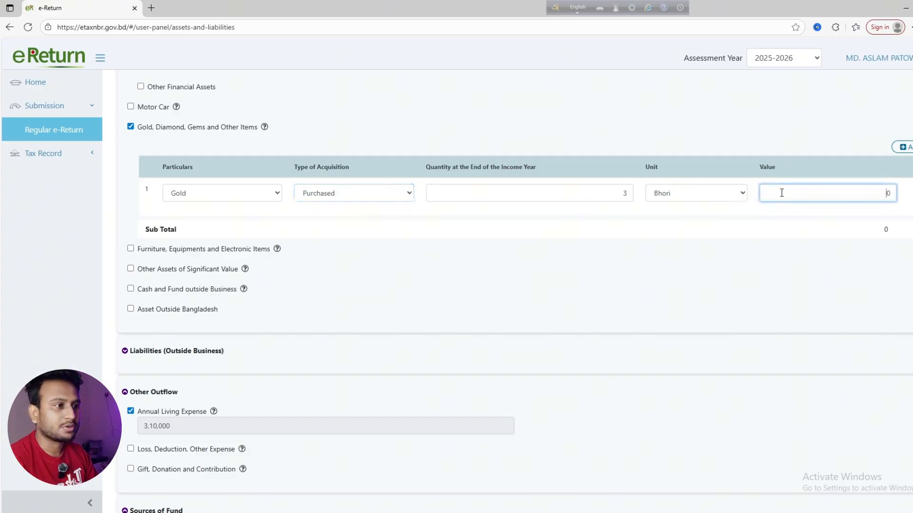
{"action": "left_click", "coordinate": [132, 127]}
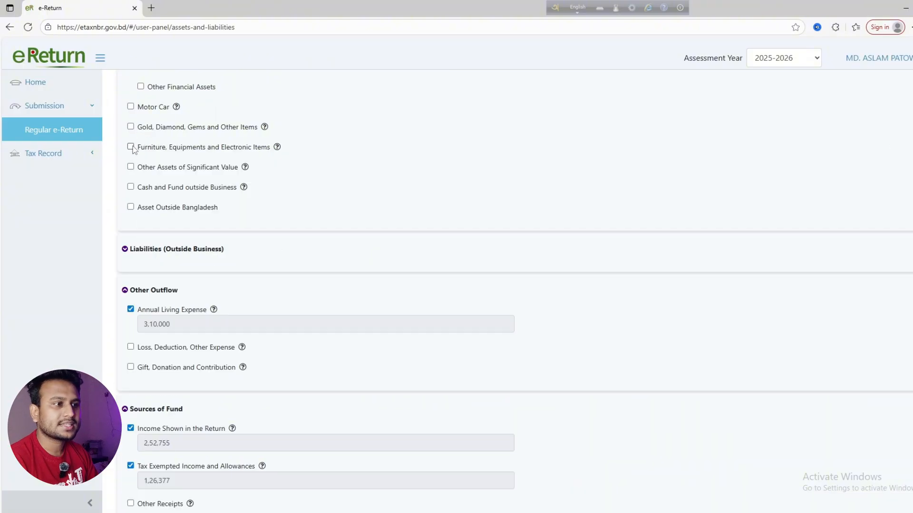
Add a furniture item: Table, Purchased, quantity 1, value 5,000
{"action": "left_click", "coordinate": [131, 147]}
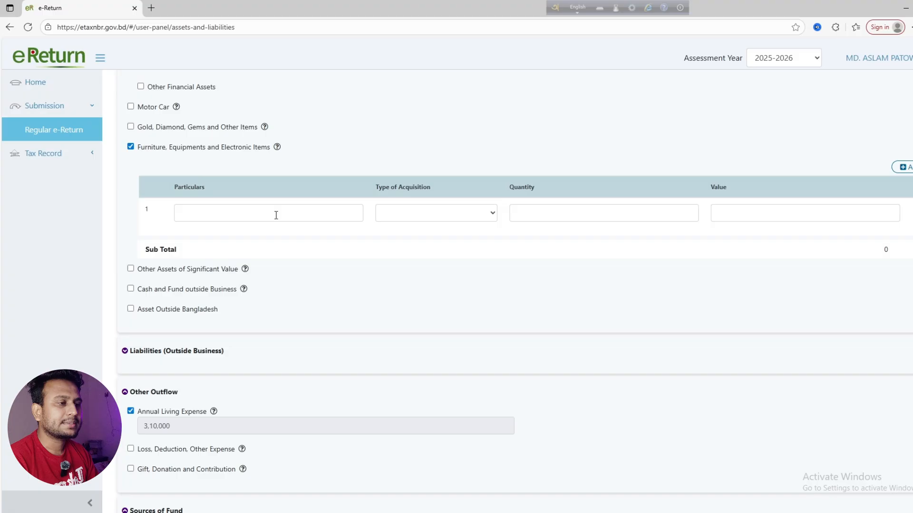
{"action": "left_click", "coordinate": [212, 212]}
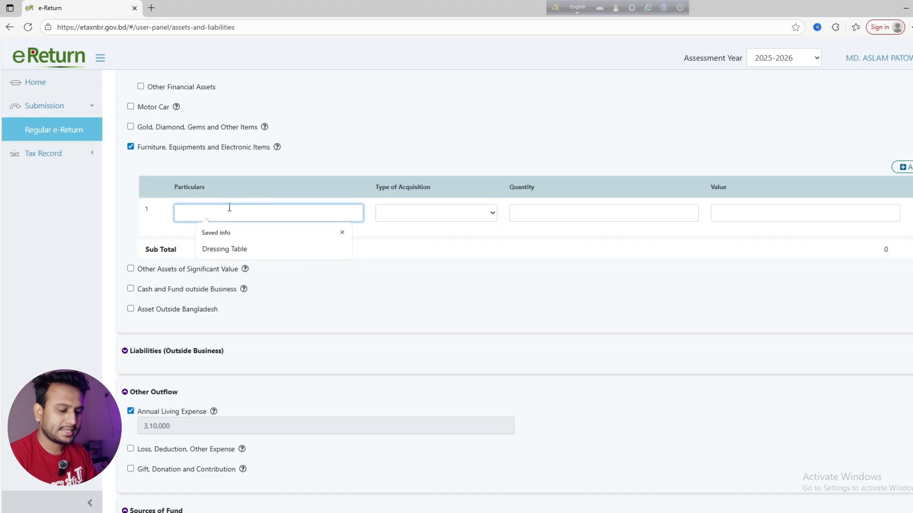
{"action": "type", "text": "Table"}
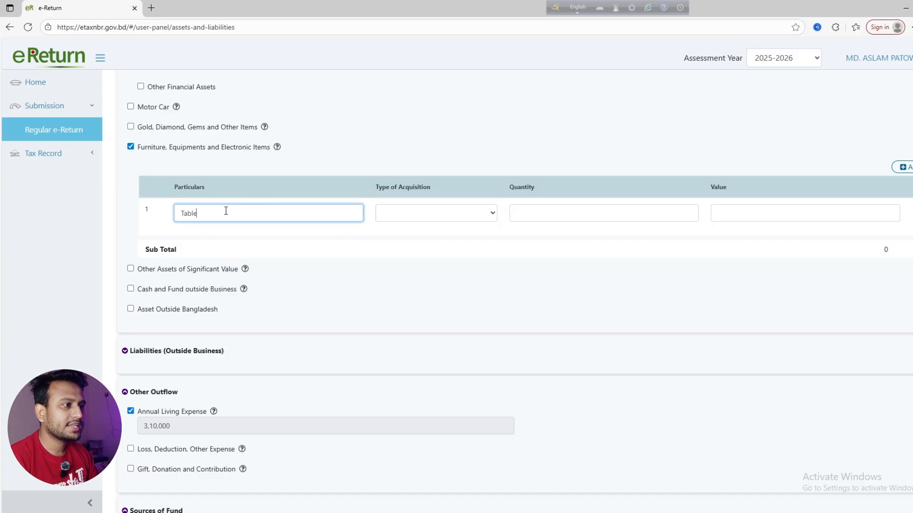
{"action": "left_click", "coordinate": [393, 214]}
{"action": "left_click", "coordinate": [387, 232]}
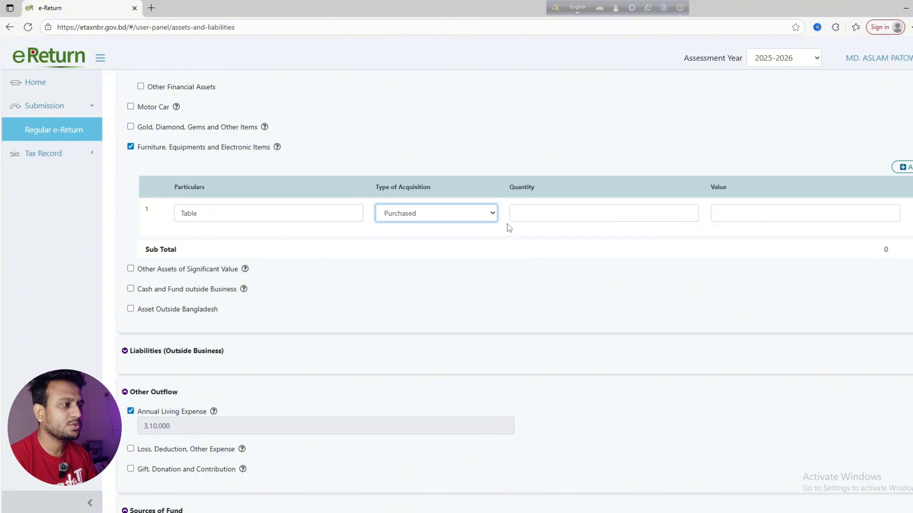
{"action": "left_click", "coordinate": [528, 218]}
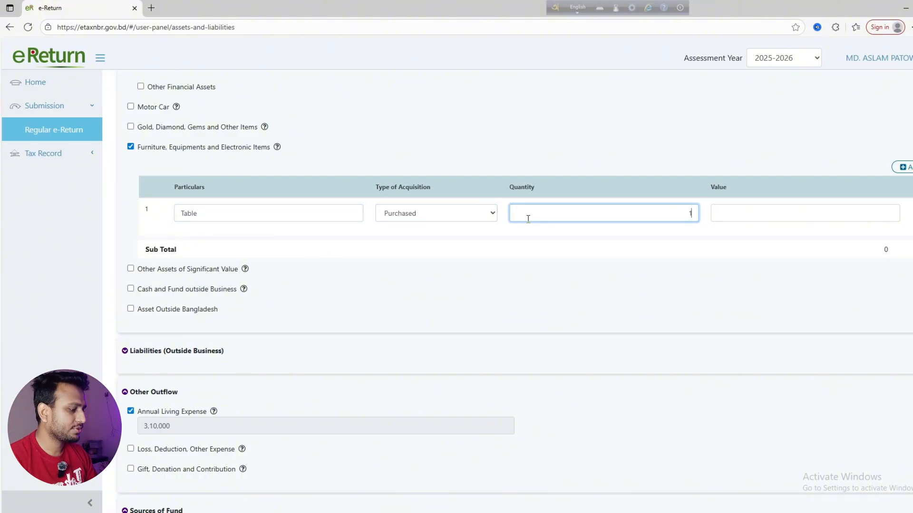
{"action": "left_click", "coordinate": [722, 216]}
{"action": "type", "text": "5000"}
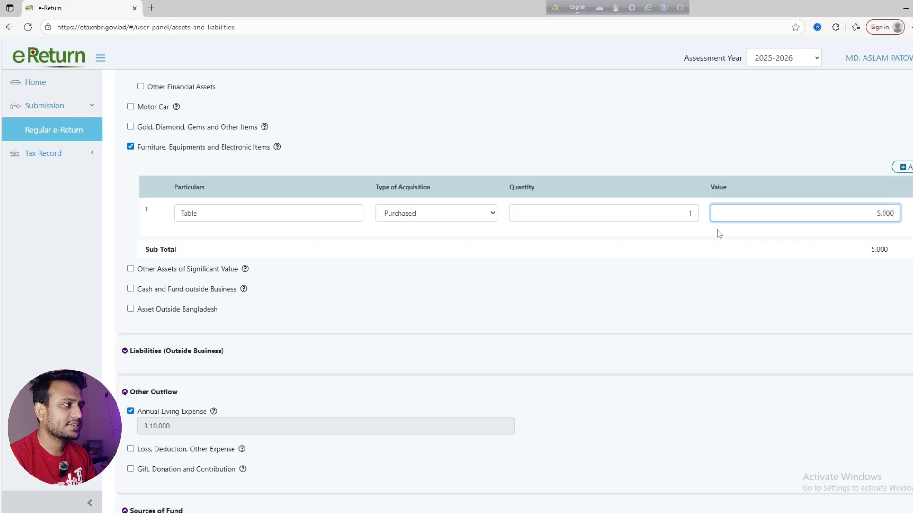
{"action": "left_click", "coordinate": [701, 258]}
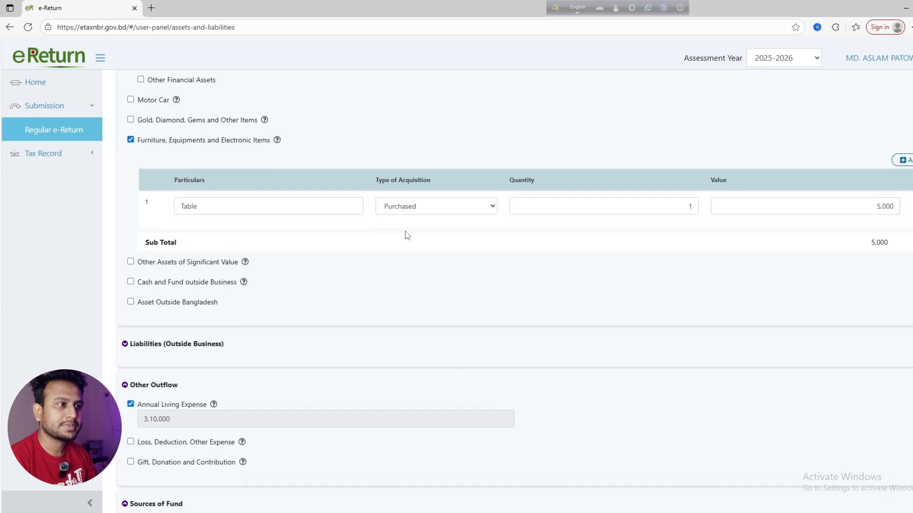
{"action": "scroll", "coordinate": [371, 242], "scroll_direction": "down", "scroll_amount": 1}
{"action": "scroll", "coordinate": [285, 228], "scroll_direction": "up", "scroll_amount": 1}
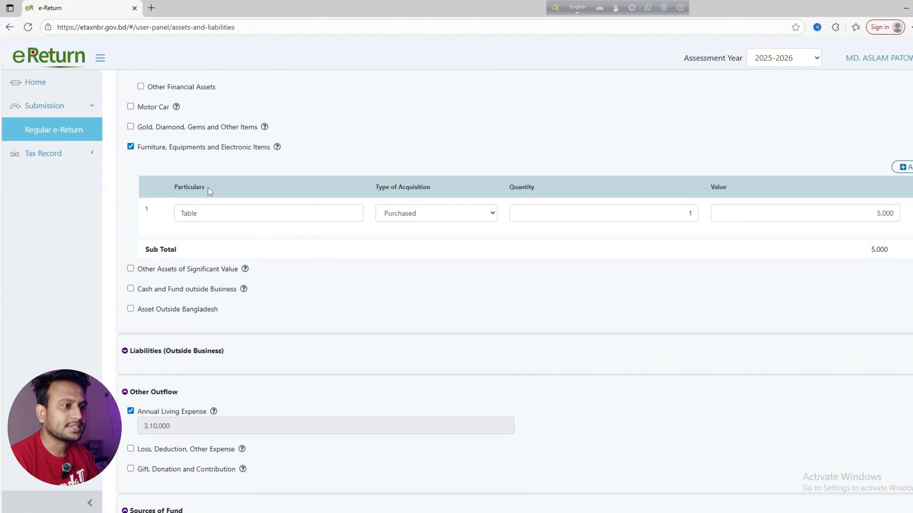
{"action": "scroll", "coordinate": [218, 224], "scroll_direction": "down", "scroll_amount": 1}
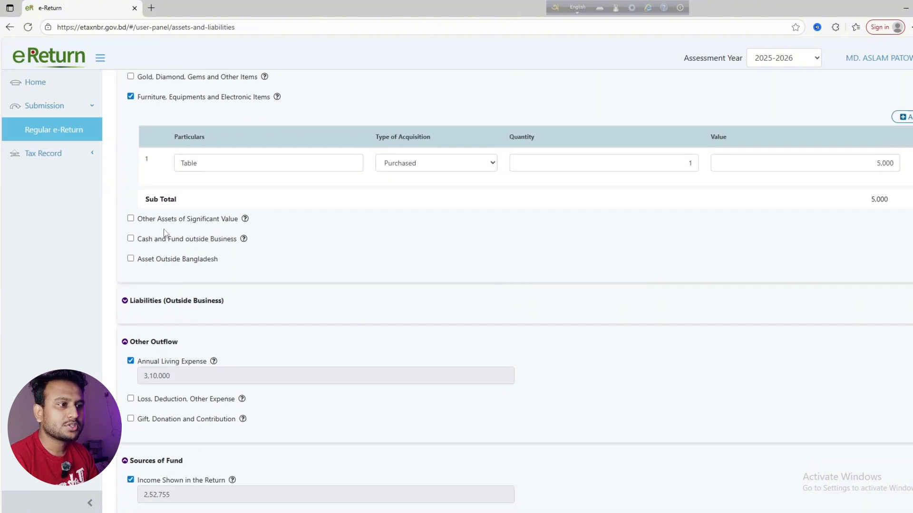
Toggle Other Assets of Significant Value off again, then tick Cash and Fund outside Business and Cash in Hand
{"action": "left_click", "coordinate": [131, 219]}
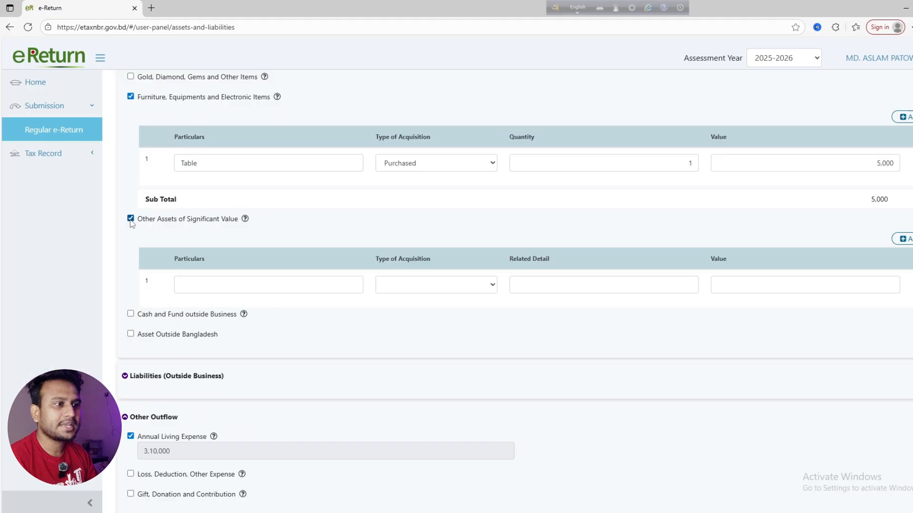
{"action": "left_click", "coordinate": [131, 219]}
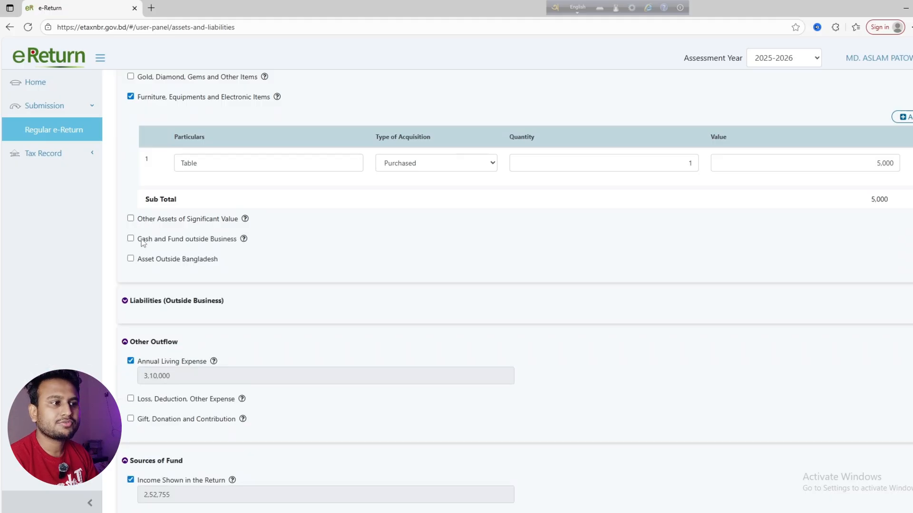
{"action": "left_click", "coordinate": [131, 239]}
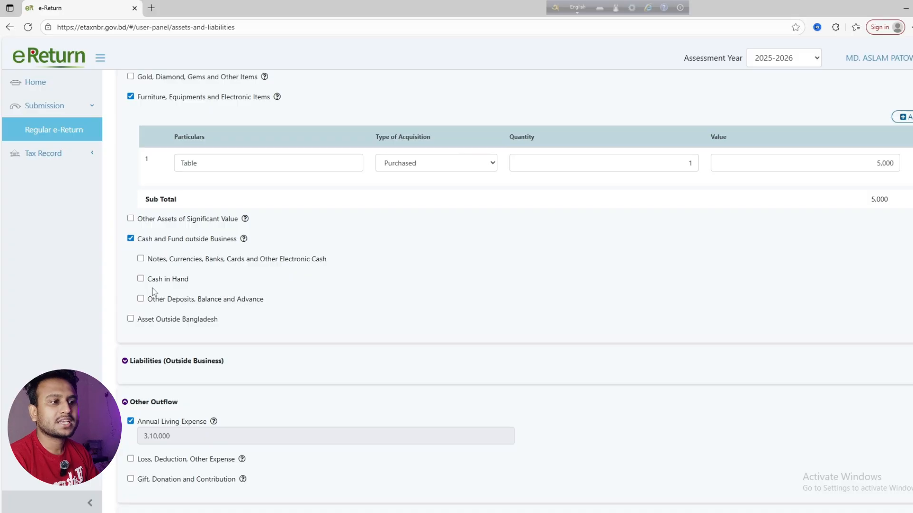
{"action": "left_click", "coordinate": [141, 279]}
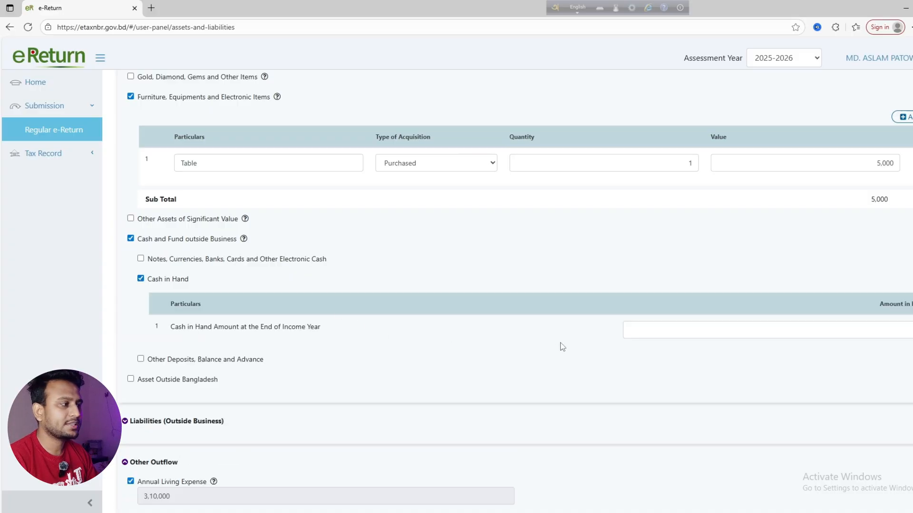
{"action": "scroll", "coordinate": [212, 256], "scroll_direction": "down", "scroll_amount": 1}
{"action": "scroll", "coordinate": [695, 303], "scroll_direction": "down", "scroll_amount": 10}
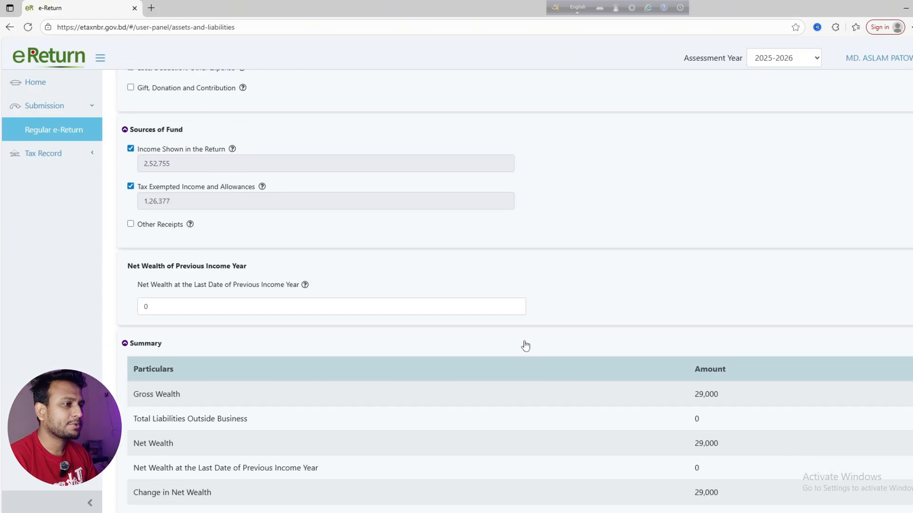
{"action": "scroll", "coordinate": [483, 328], "scroll_direction": "down", "scroll_amount": 2}
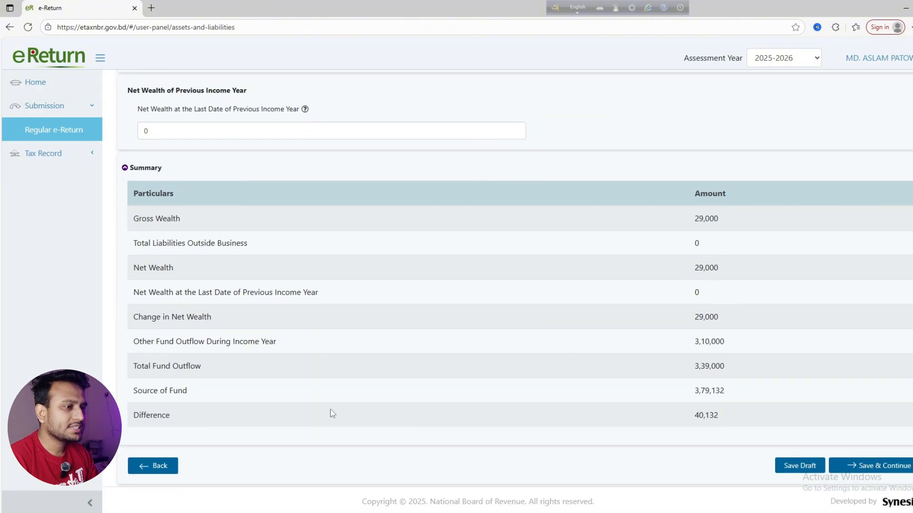
{"action": "mouse_move", "coordinate": [694, 415]}
{"action": "left_mouse_down"}
{"action": "mouse_move", "coordinate": [723, 419]}
{"action": "mouse_move", "coordinate": [693, 418]}
{"action": "left_mouse_up"}
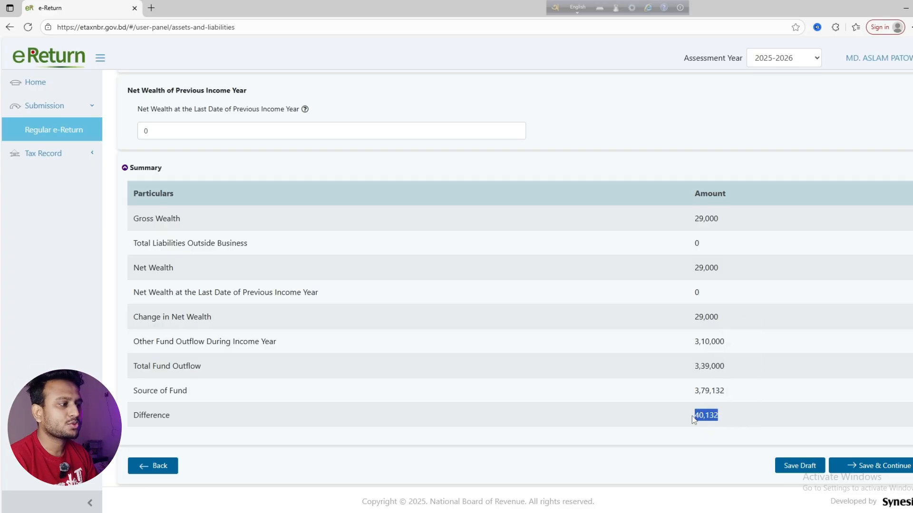
{"action": "left_click", "coordinate": [547, 346]}
{"action": "scroll", "coordinate": [548, 346], "scroll_direction": "up", "scroll_amount": 1}
{"action": "scroll", "coordinate": [547, 346], "scroll_direction": "down", "scroll_amount": 1}
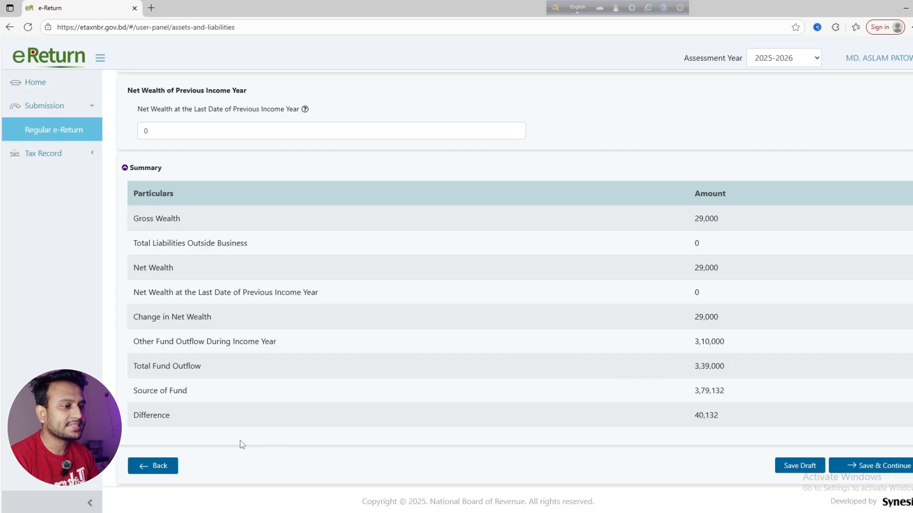
{"action": "left_click_drag", "start_coordinate": [696, 417], "coordinate": [724, 419]}
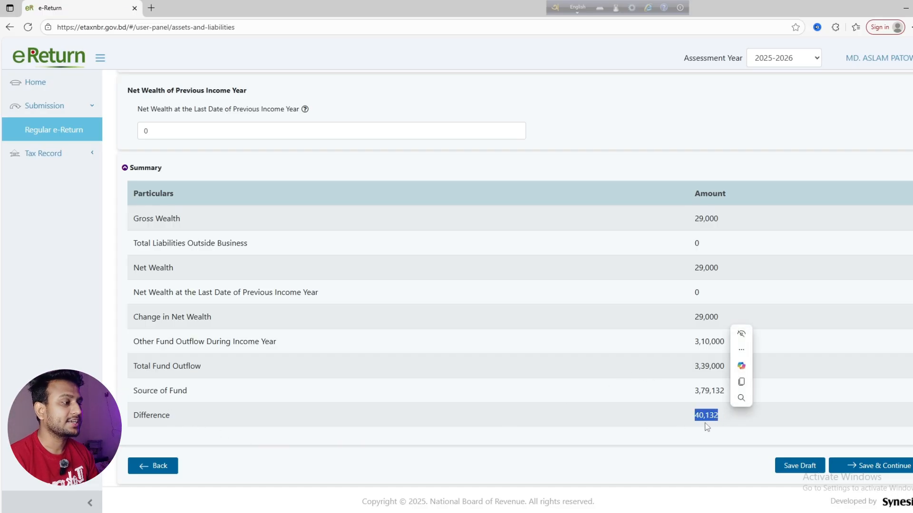
{"action": "left_click", "coordinate": [721, 419]}
{"action": "scroll", "coordinate": [716, 419], "scroll_direction": "up", "scroll_amount": 5}
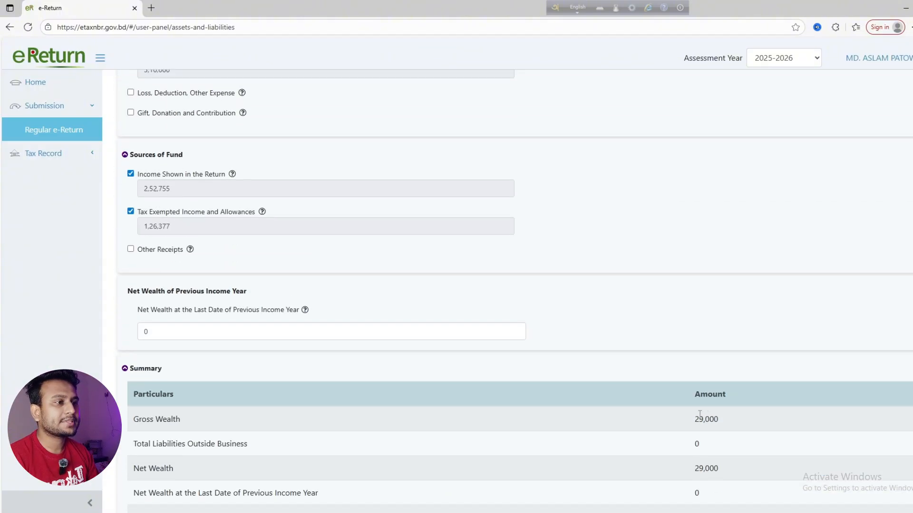
{"action": "scroll", "coordinate": [597, 399], "scroll_direction": "down", "scroll_amount": 5}
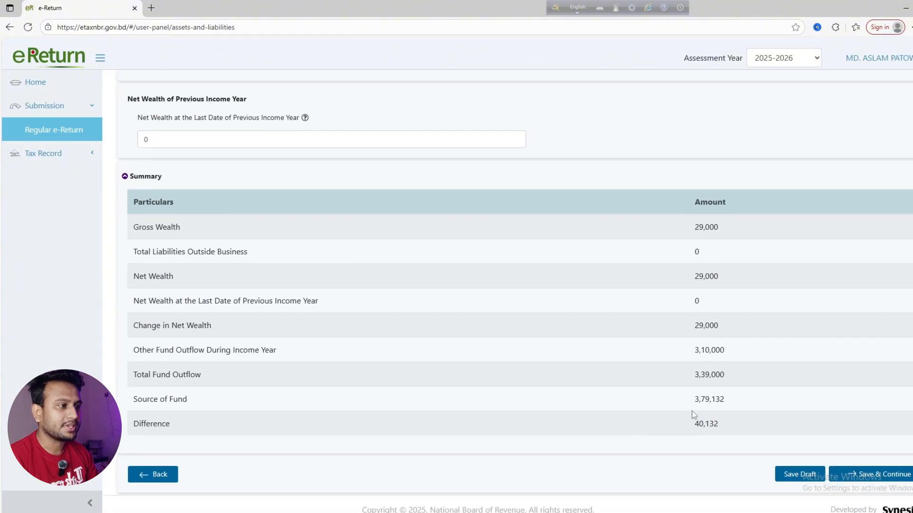
{"action": "scroll", "coordinate": [306, 329], "scroll_direction": "up", "scroll_amount": 5}
{"action": "scroll", "coordinate": [120, 251], "scroll_direction": "up", "scroll_amount": 3}
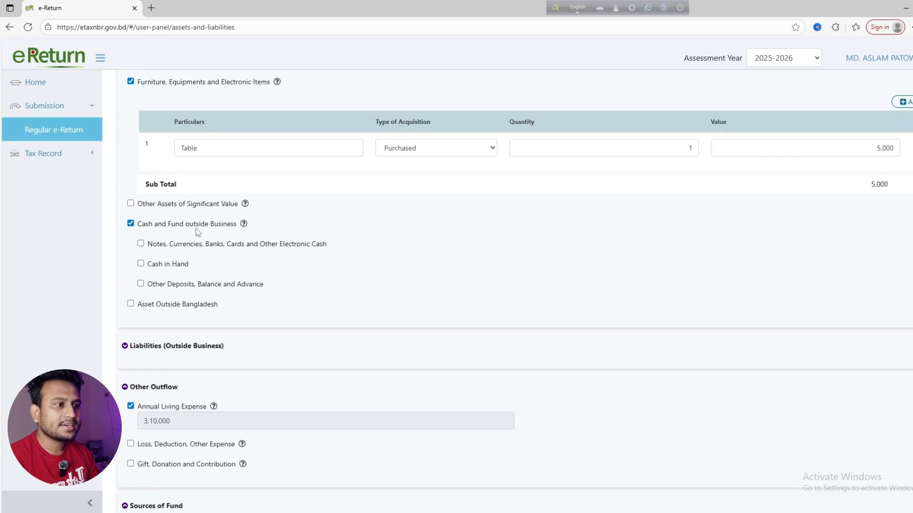
Tick Cash in Hand and enter 40,132 as the year-end amount
{"action": "left_click", "coordinate": [141, 263]}
{"action": "scroll", "coordinate": [648, 285], "scroll_direction": "down", "scroll_amount": 1}
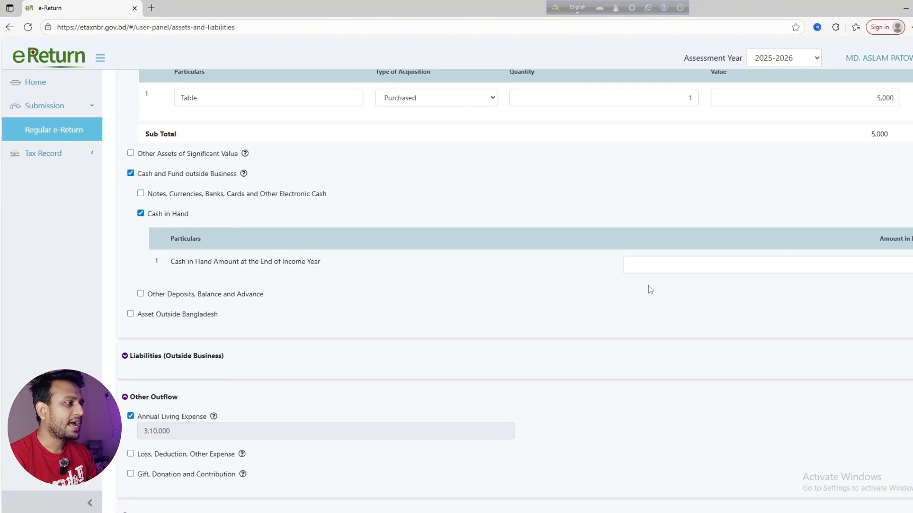
{"action": "left_click", "coordinate": [638, 267]}
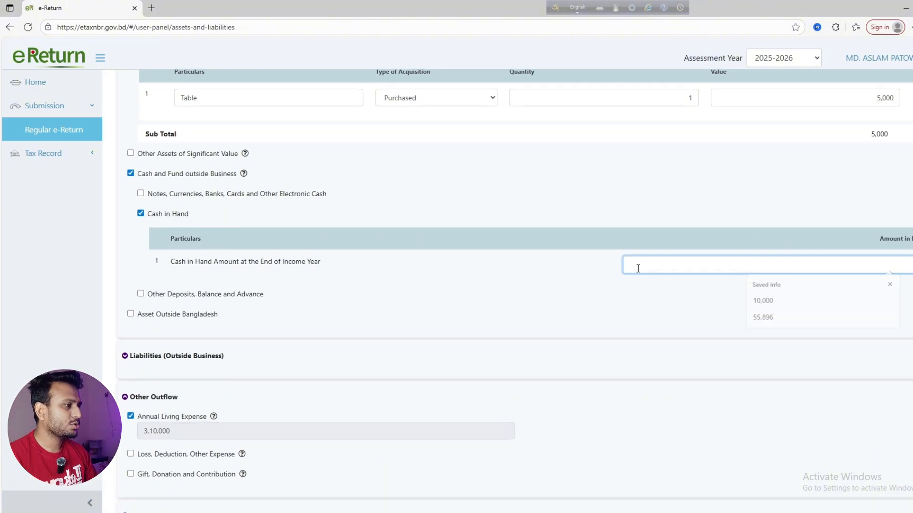
{"action": "type", "text": "4013"}
{"action": "left_click", "coordinate": [640, 321]}
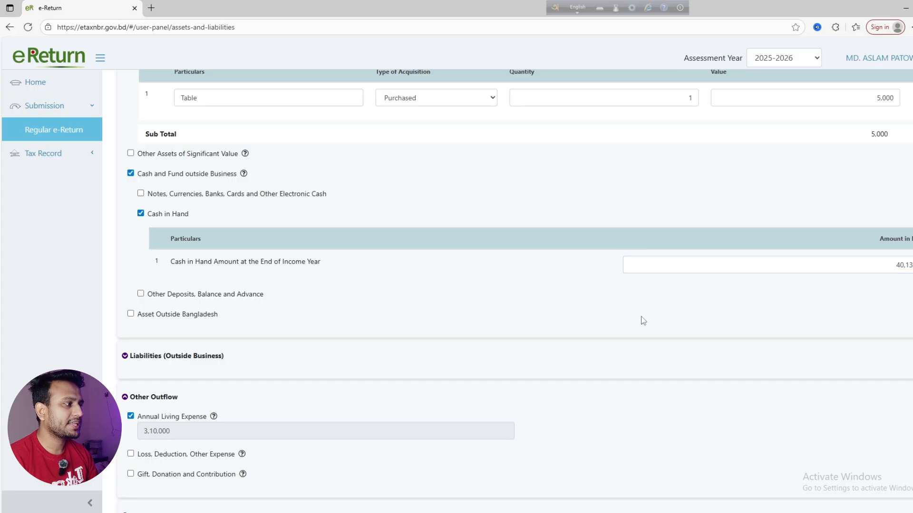
{"action": "scroll", "coordinate": [709, 328], "scroll_direction": "down", "scroll_amount": 12}
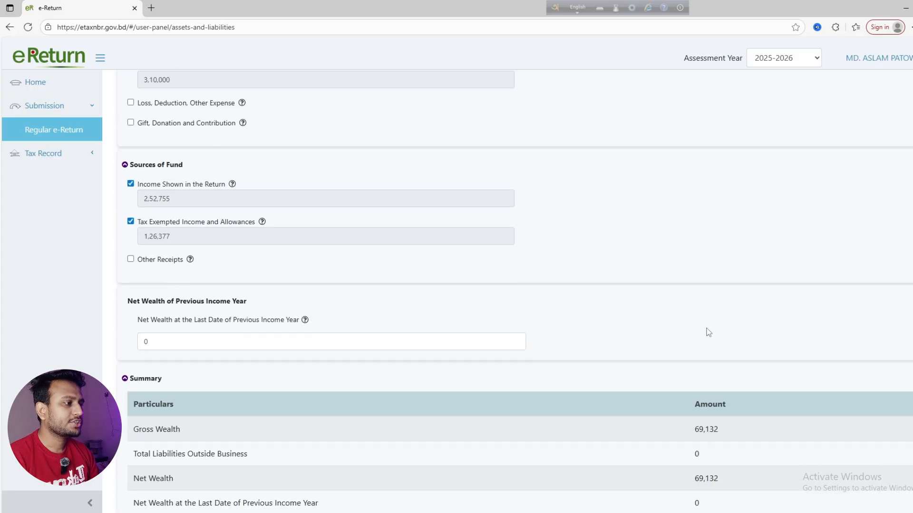
{"action": "scroll", "coordinate": [700, 416], "scroll_direction": "up", "scroll_amount": 12}
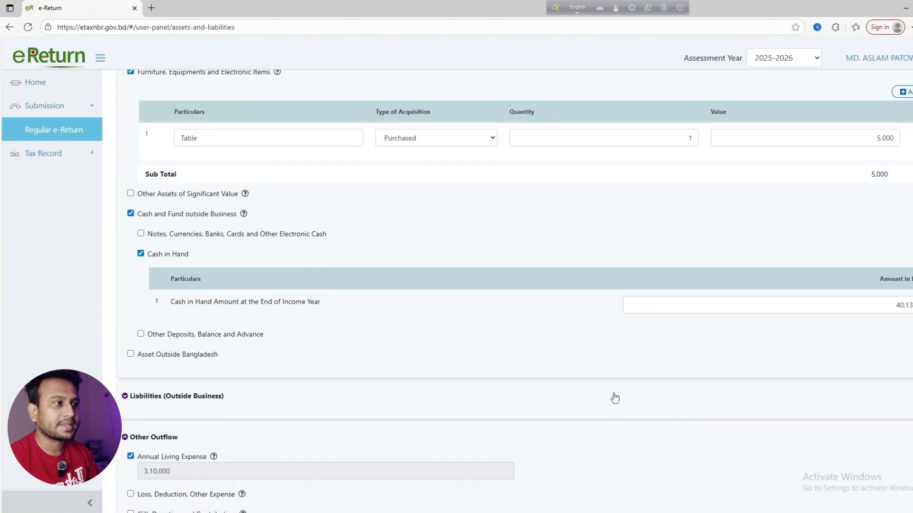
{"action": "scroll", "coordinate": [614, 398], "scroll_direction": "up", "scroll_amount": 4}
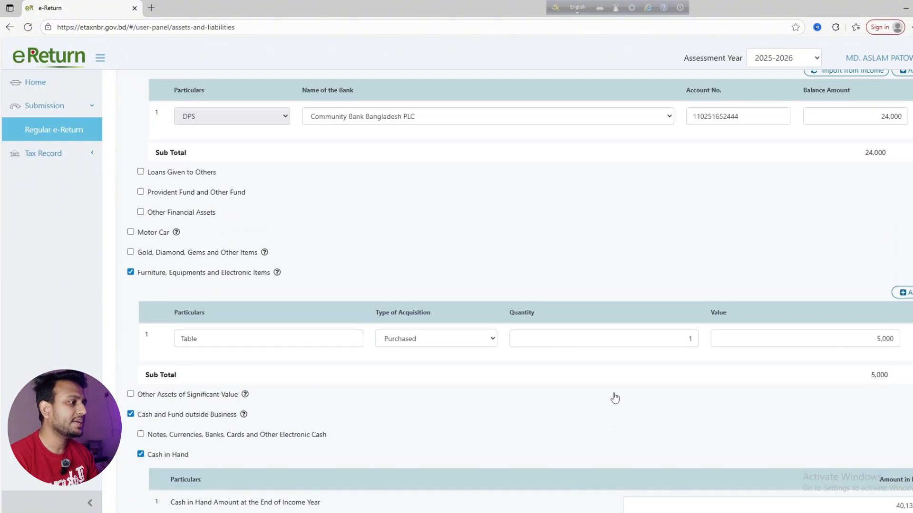
Change the furniture item's value to 50,000 and its name from Table to Bed
{"action": "left_click", "coordinate": [208, 336]}
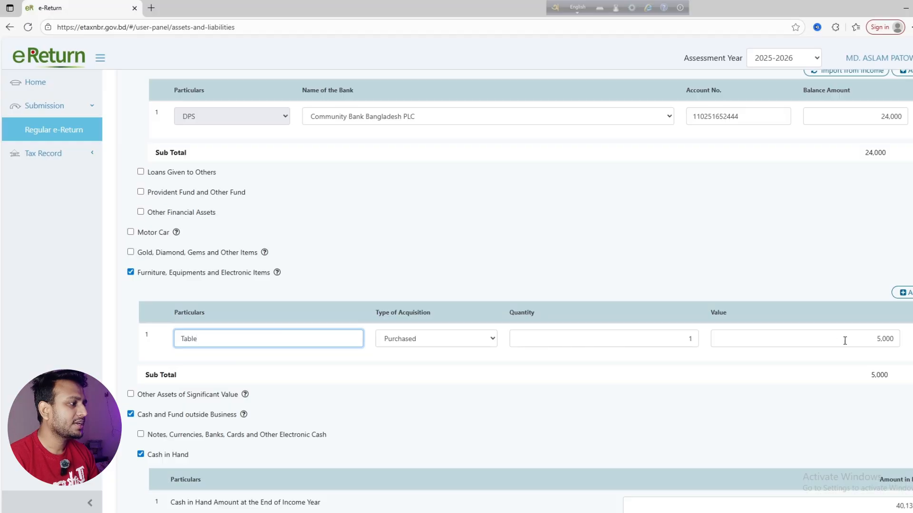
{"action": "left_click", "coordinate": [767, 343]}
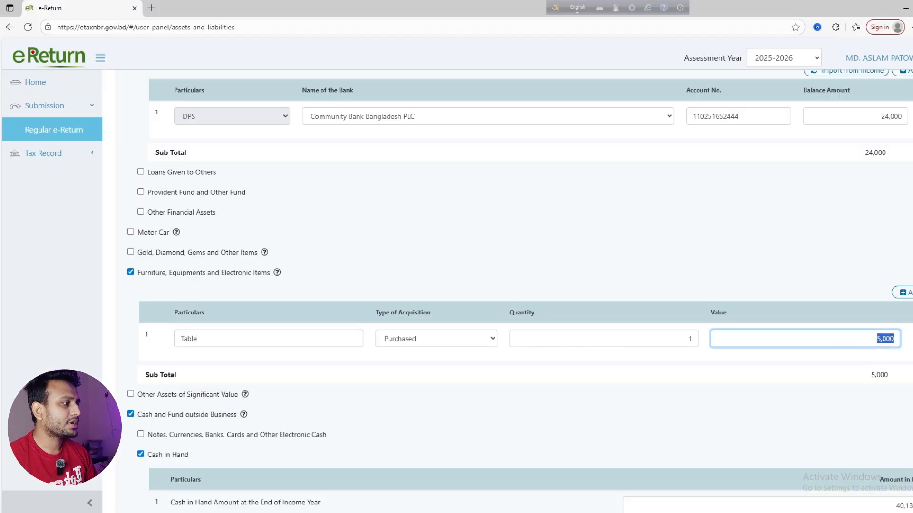
{"action": "key", "text": "BackSpace"}
{"action": "type", "text": "50000"}
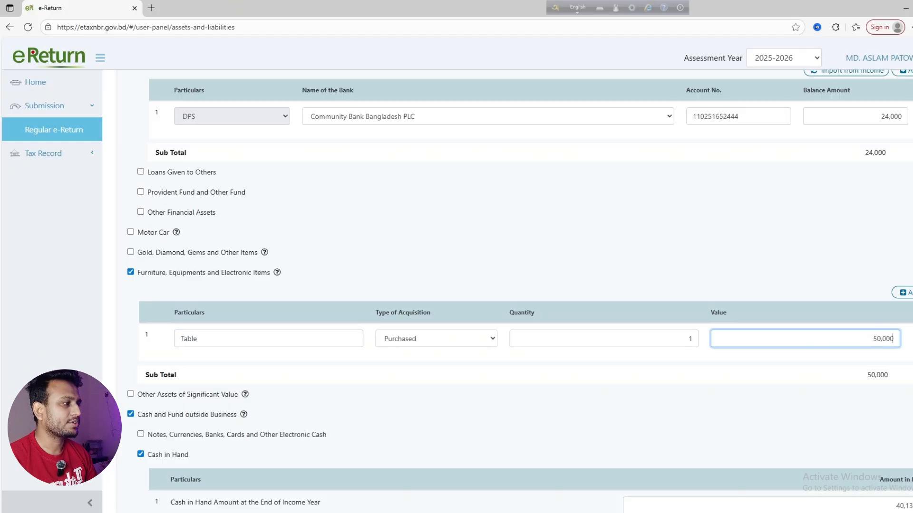
{"action": "left_click_drag", "start_coordinate": [240, 338], "coordinate": [161, 338]}
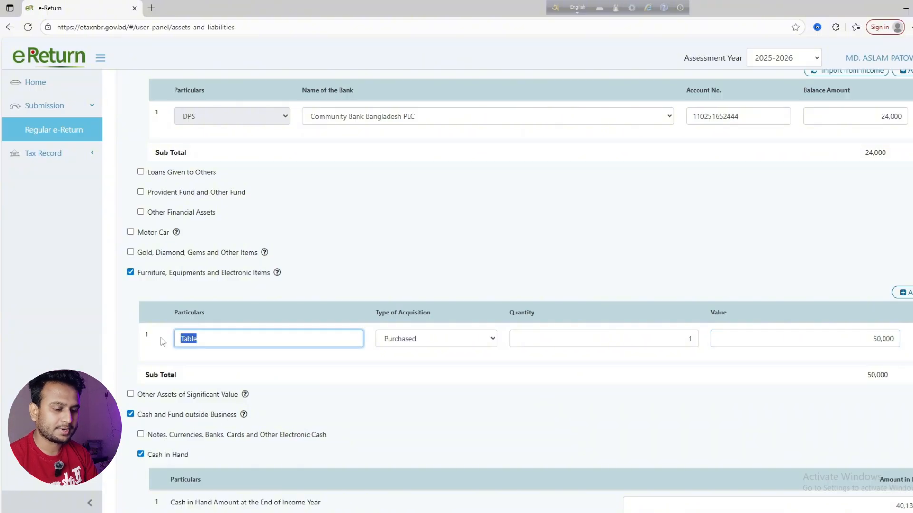
{"action": "type", "text": "Bed"}
{"action": "left_click", "coordinate": [587, 258]}
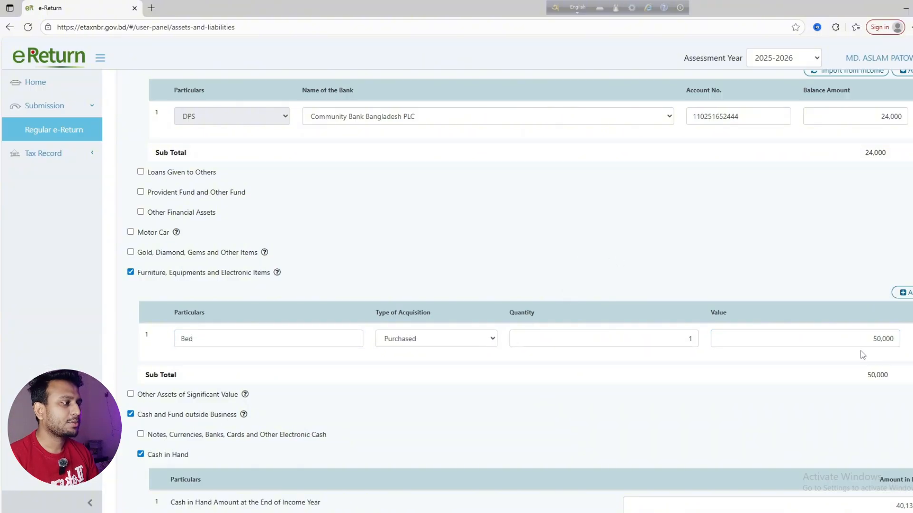
Review the Summary showing Gross Wealth 1,14,132 and Difference -45,000
{"action": "scroll", "coordinate": [623, 376], "scroll_direction": "down", "scroll_amount": 6}
{"action": "scroll", "coordinate": [621, 373], "scroll_direction": "down", "scroll_amount": 10}
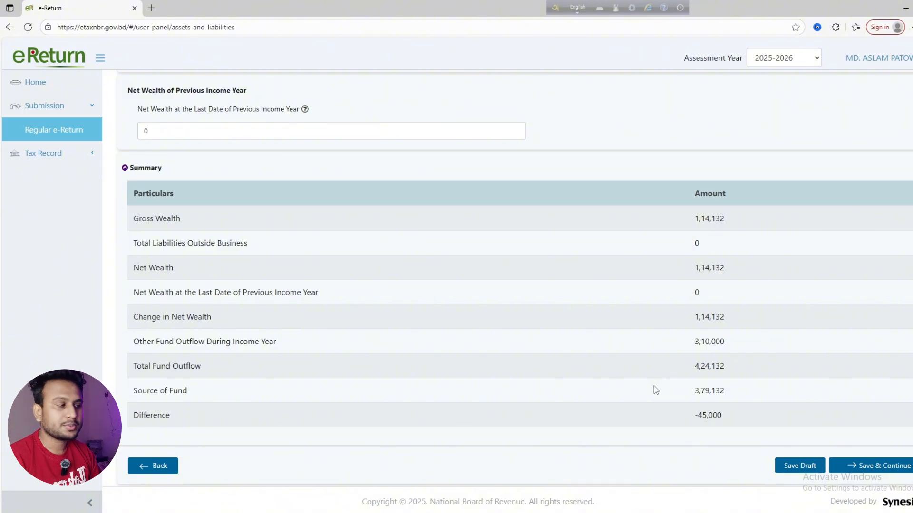
{"action": "scroll", "coordinate": [666, 390], "scroll_direction": "up", "scroll_amount": 15}
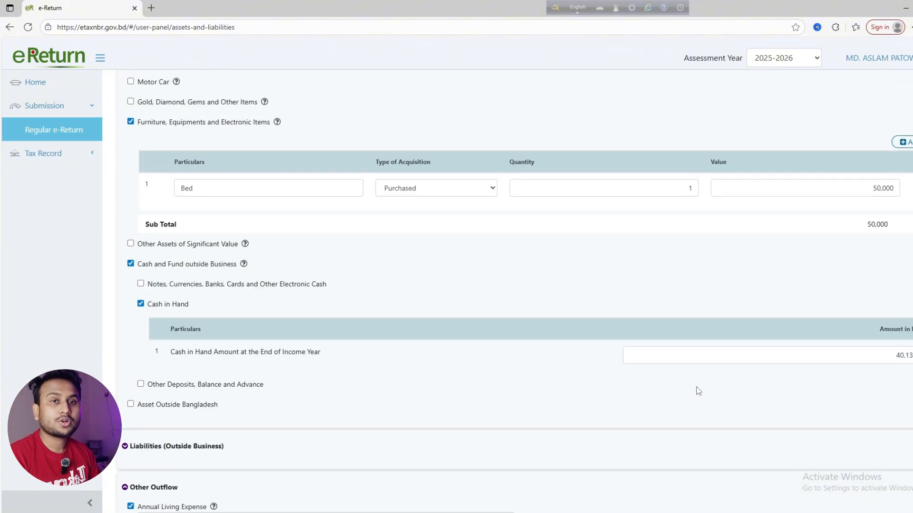
{"action": "scroll", "coordinate": [698, 391], "scroll_direction": "up", "scroll_amount": 9}
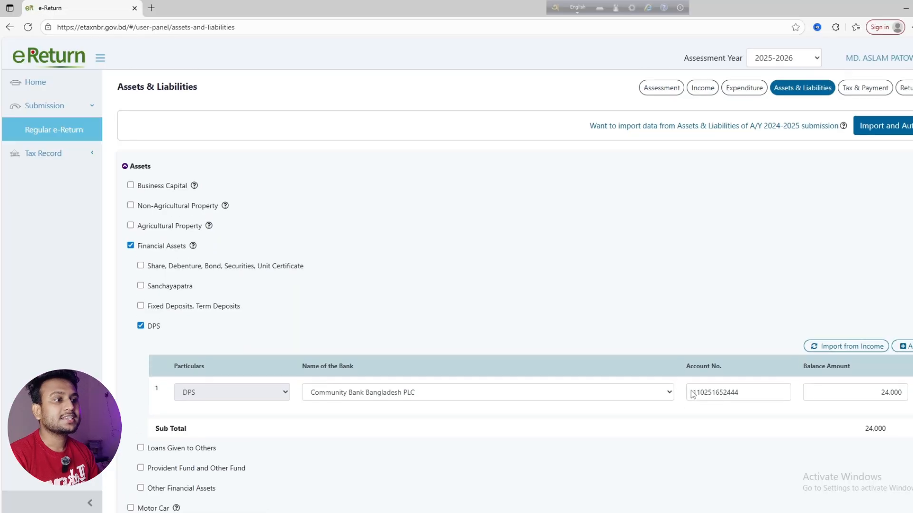
{"action": "scroll", "coordinate": [692, 394], "scroll_direction": "down", "scroll_amount": 10}
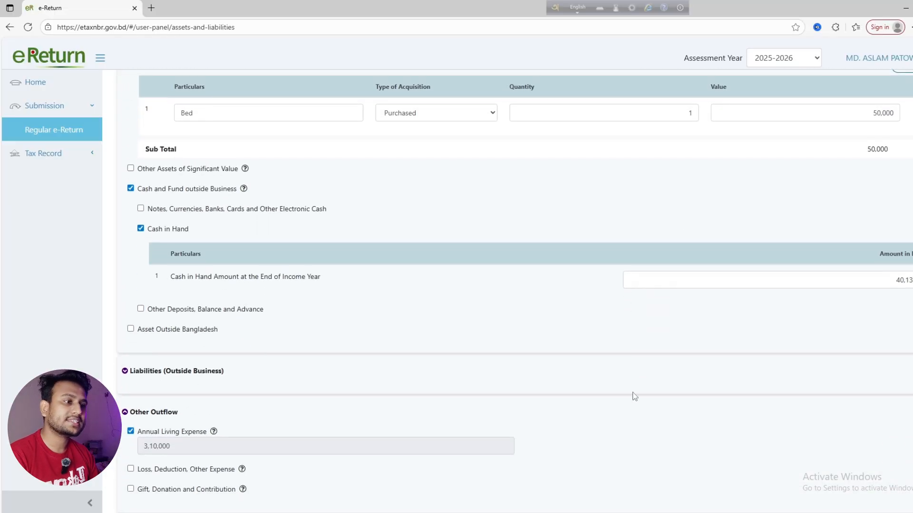
{"action": "scroll", "coordinate": [594, 392], "scroll_direction": "down", "scroll_amount": 1}
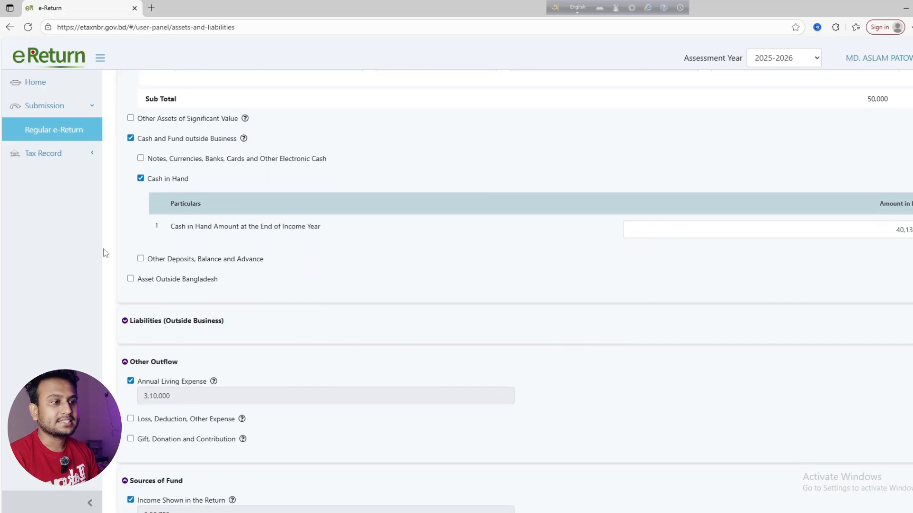
{"action": "scroll", "coordinate": [171, 293], "scroll_direction": "down", "scroll_amount": 3}
{"action": "scroll", "coordinate": [170, 295], "scroll_direction": "down", "scroll_amount": 2}
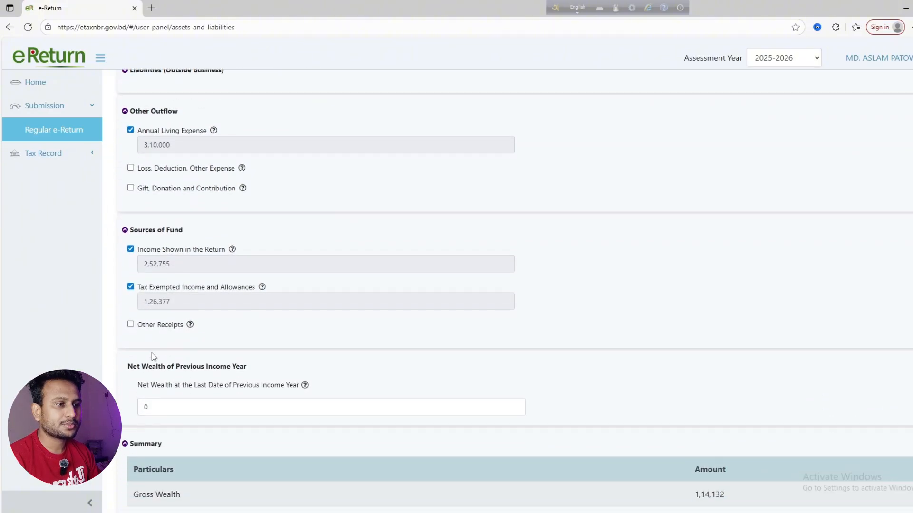
{"action": "scroll", "coordinate": [151, 353], "scroll_direction": "up", "scroll_amount": 1}
{"action": "scroll", "coordinate": [138, 238], "scroll_direction": "down", "scroll_amount": 3}
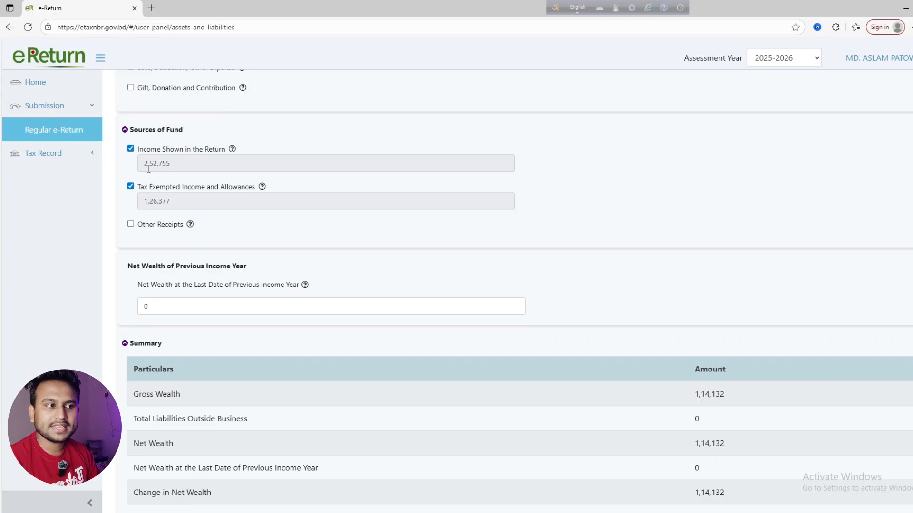
Add an Other Receipts source of fund with reference 'Given by Father'
{"action": "left_click", "coordinate": [130, 225]}
{"action": "left_click", "coordinate": [225, 290]}
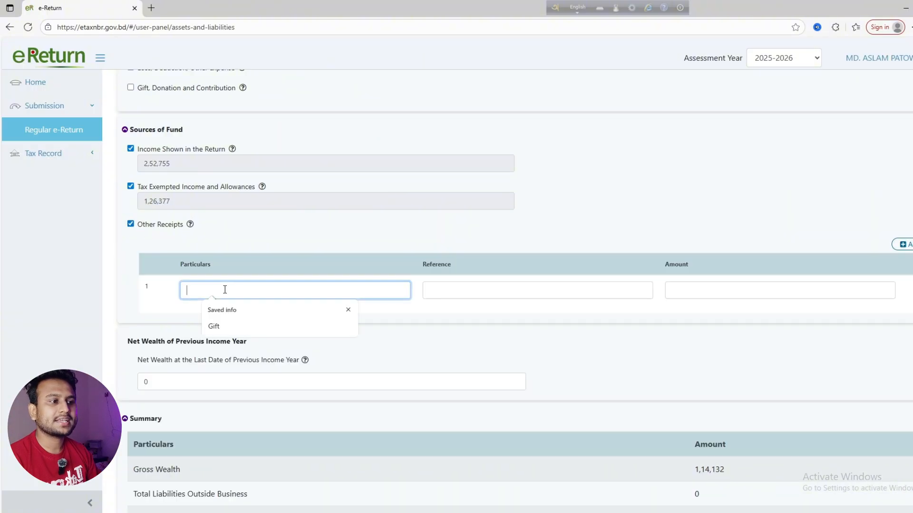
{"action": "scroll", "coordinate": [503, 299], "scroll_direction": "down", "scroll_amount": 5}
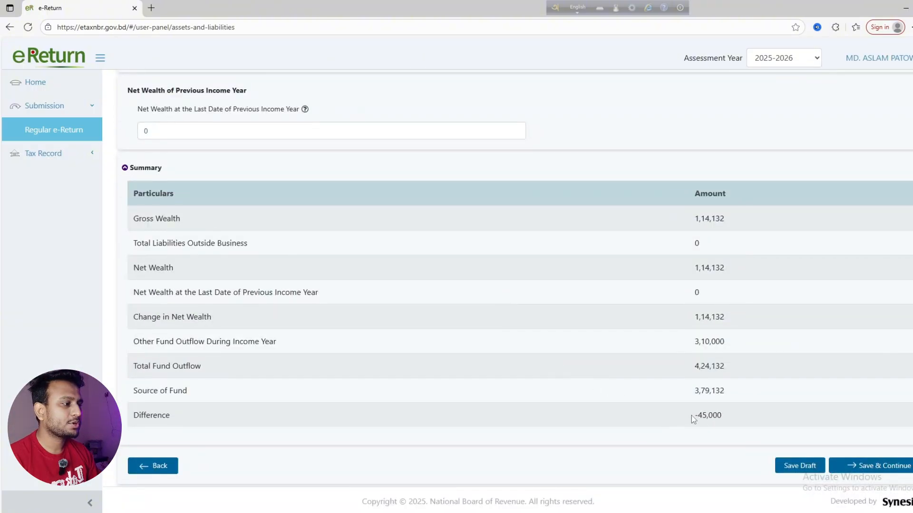
{"action": "scroll", "coordinate": [617, 407], "scroll_direction": "up", "scroll_amount": 5}
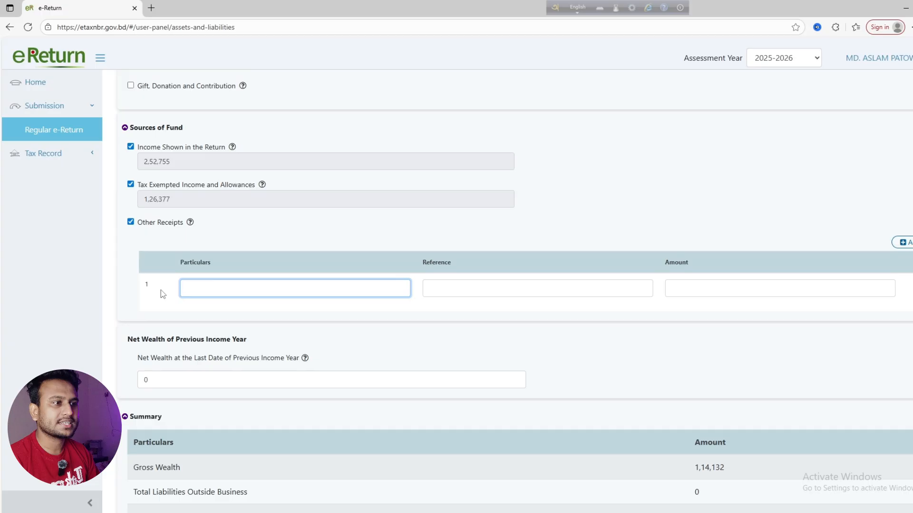
{"action": "left_click", "coordinate": [209, 291]}
{"action": "type", "text": "45000"}
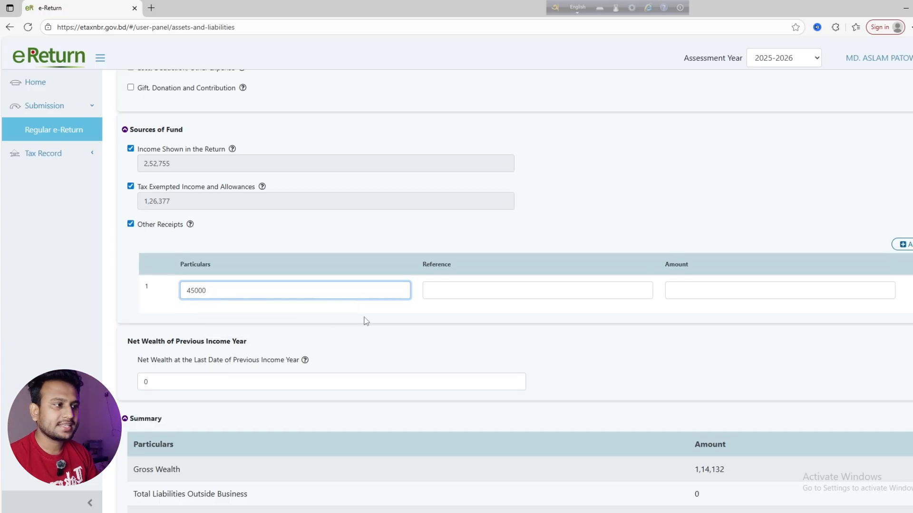
{"action": "left_click", "coordinate": [471, 289]}
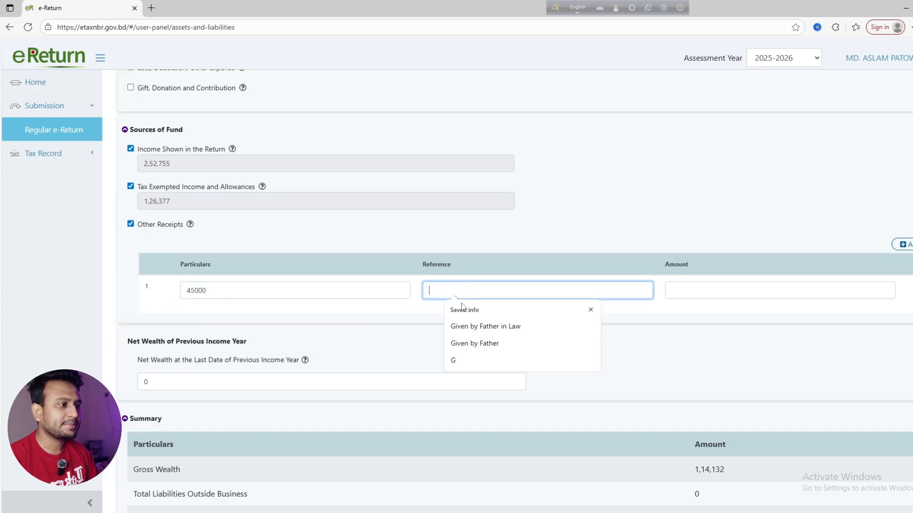
{"action": "left_click", "coordinate": [464, 342]}
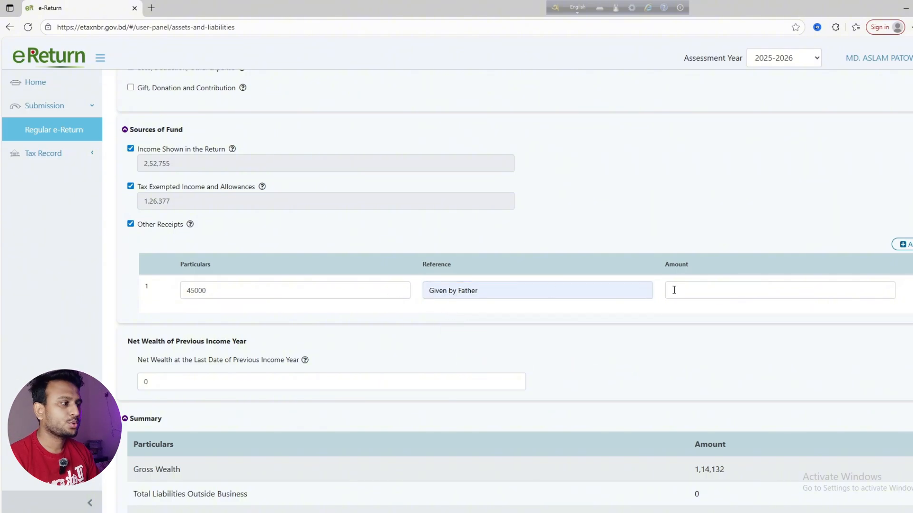
Enter amount 45000 and particulars 'Purchase Bed', then check the summary difference is 0
{"action": "left_click", "coordinate": [700, 292]}
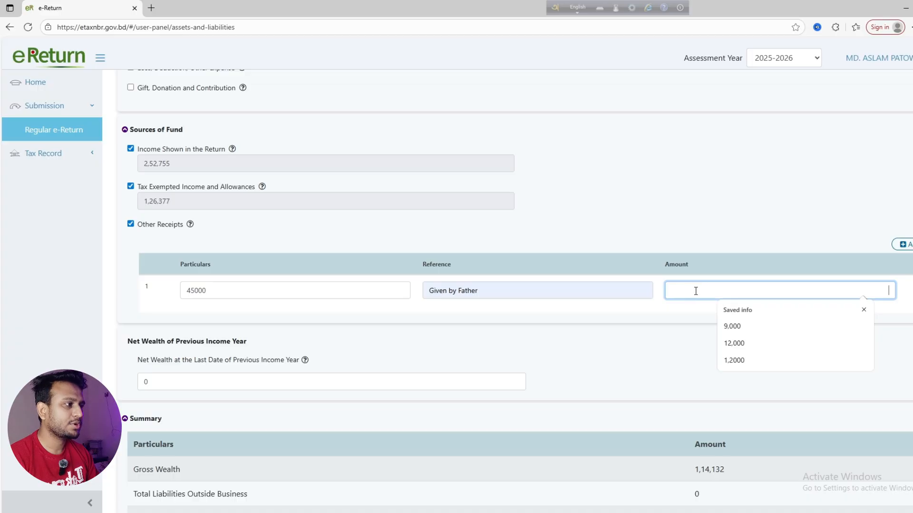
{"action": "type", "text": "45"}
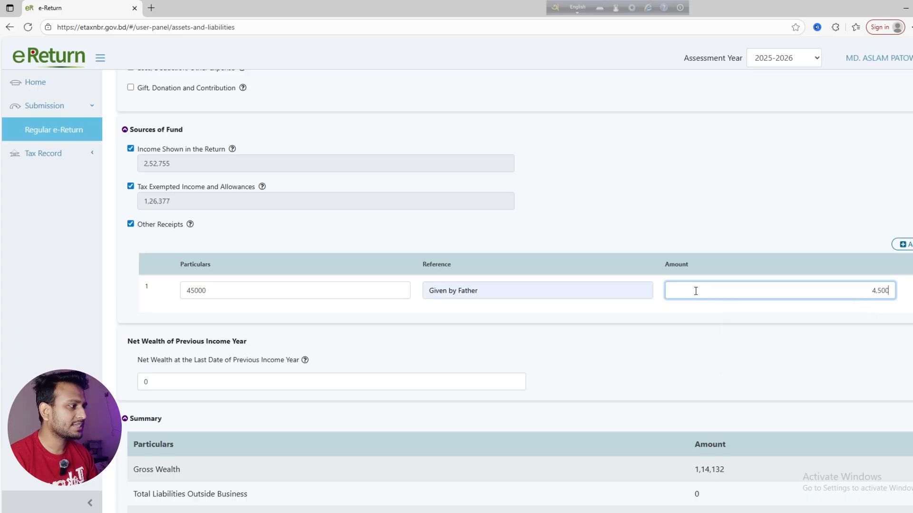
{"action": "left_click_drag", "start_coordinate": [218, 292], "coordinate": [171, 287]}
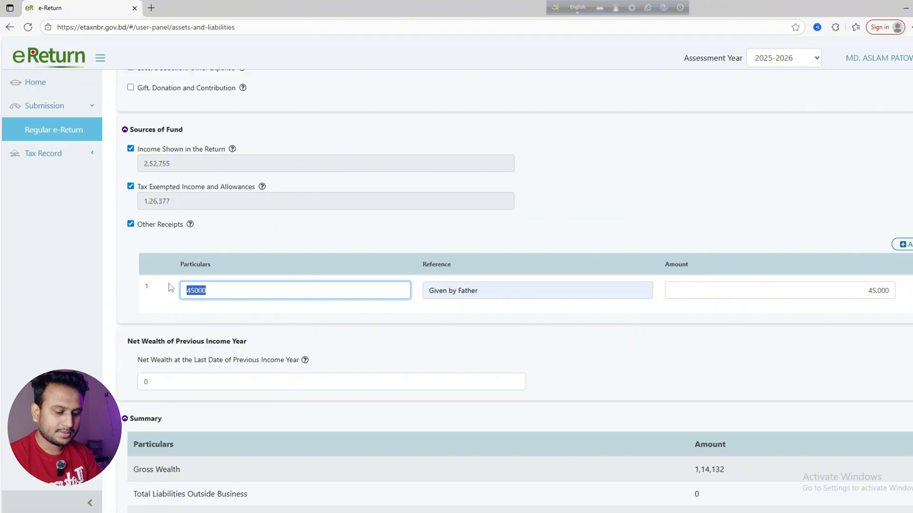
{"action": "type", "text": "Purchase Bed"}
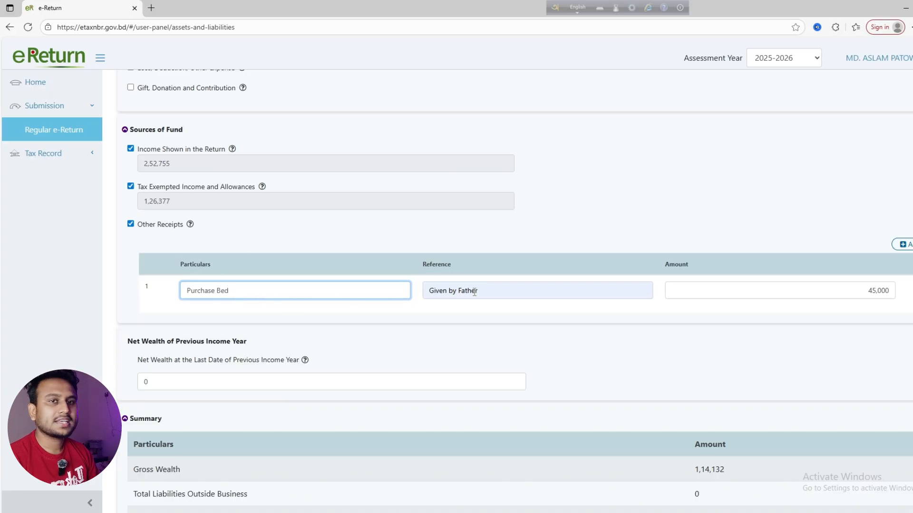
{"action": "scroll", "coordinate": [568, 349], "scroll_direction": "down", "scroll_amount": 5}
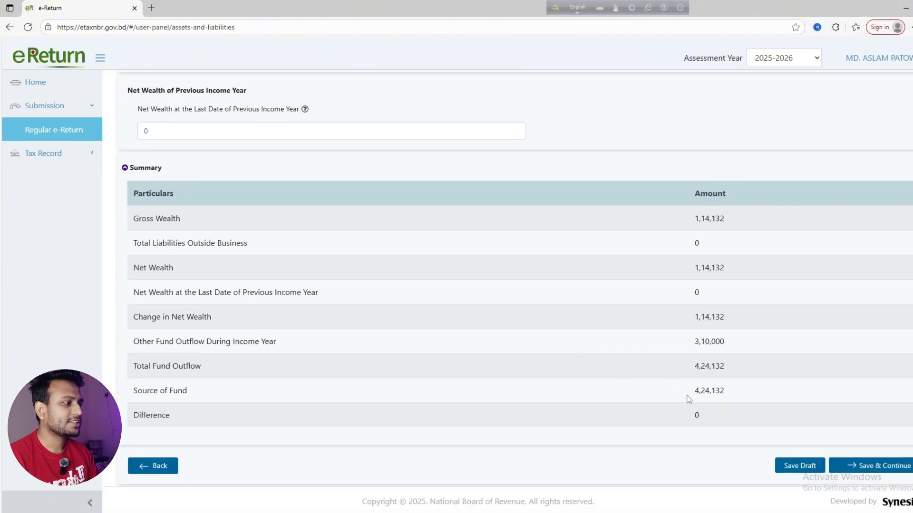
{"action": "scroll", "coordinate": [261, 367], "scroll_direction": "up", "scroll_amount": 5}
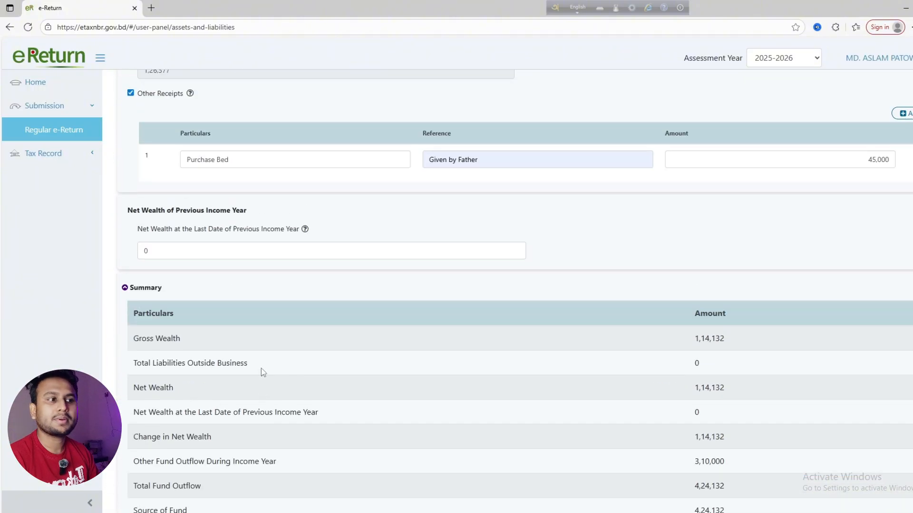
Highlight the Gross Wealth label and its 1,66,833 amount in the Summary table
{"action": "scroll", "coordinate": [316, 306], "scroll_direction": "down", "scroll_amount": 5}
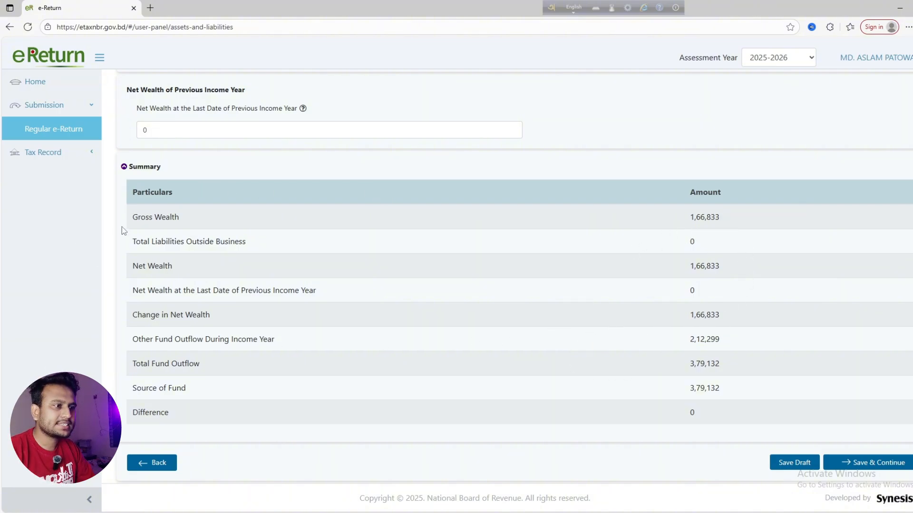
{"action": "left_click_drag", "start_coordinate": [159, 216], "coordinate": [331, 217]}
{"action": "left_click", "coordinate": [692, 215]}
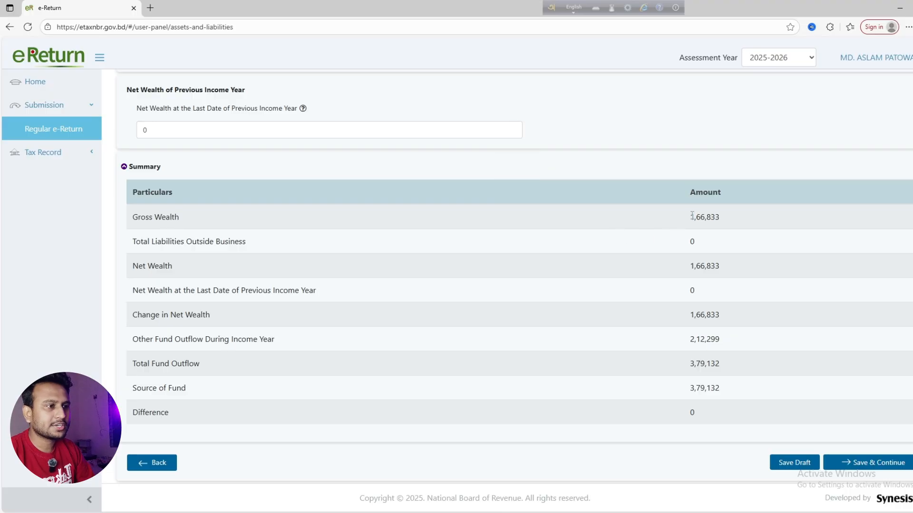
{"action": "left_click_drag", "start_coordinate": [718, 217], "coordinate": [696, 218]}
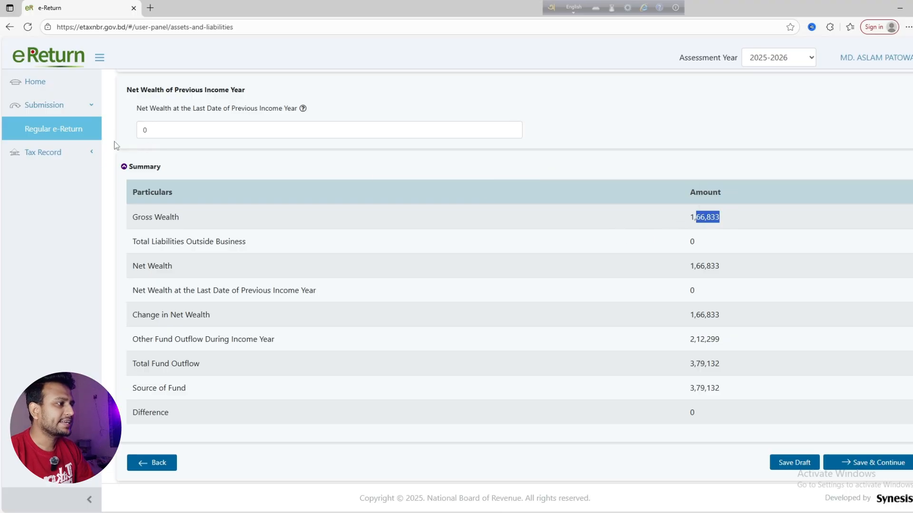
{"action": "left_click", "coordinate": [189, 148]}
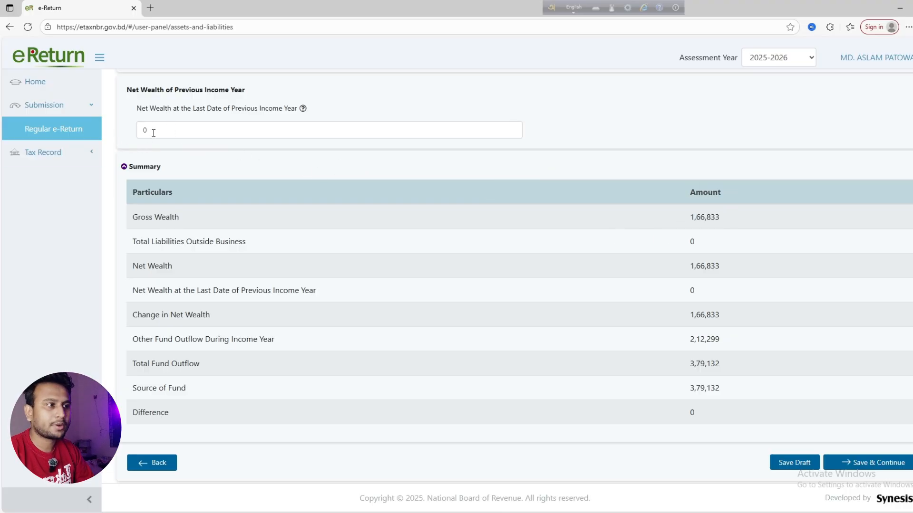
Take a Snipping Tool capture of the balanced wealth summary
{"action": "left_click", "coordinate": [357, 512]}
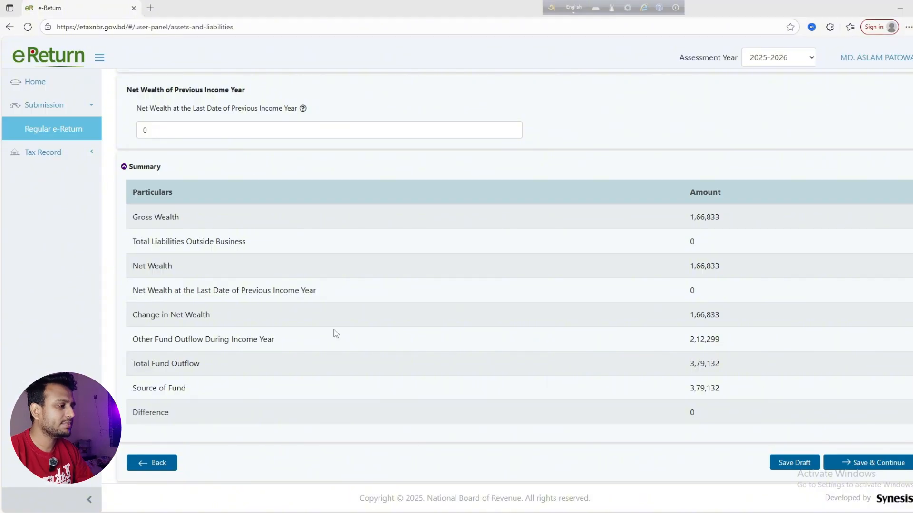
{"action": "left_click", "coordinate": [166, 31]}
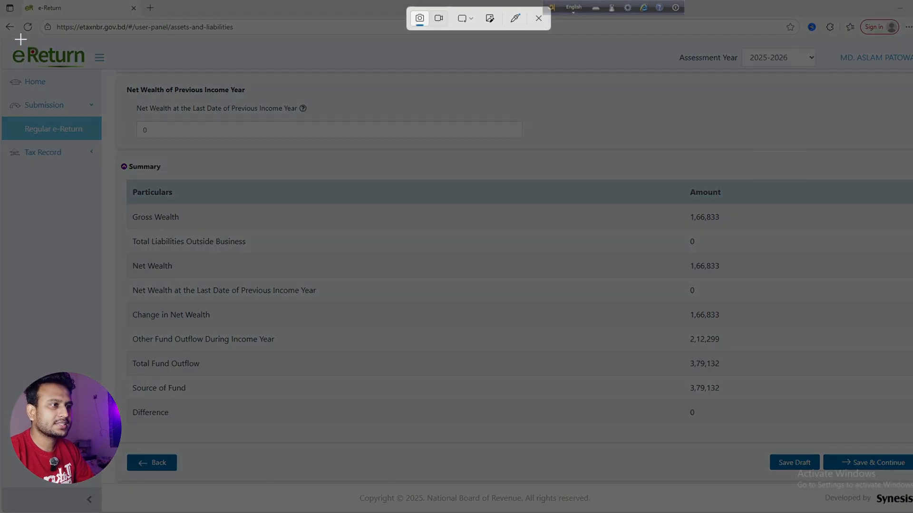
{"action": "left_click_drag", "start_coordinate": [18, 36], "coordinate": [861, 466]}
Save the wealth details and review Tax Computation and Final Payable, all showing 0
{"action": "left_click", "coordinate": [862, 463]}
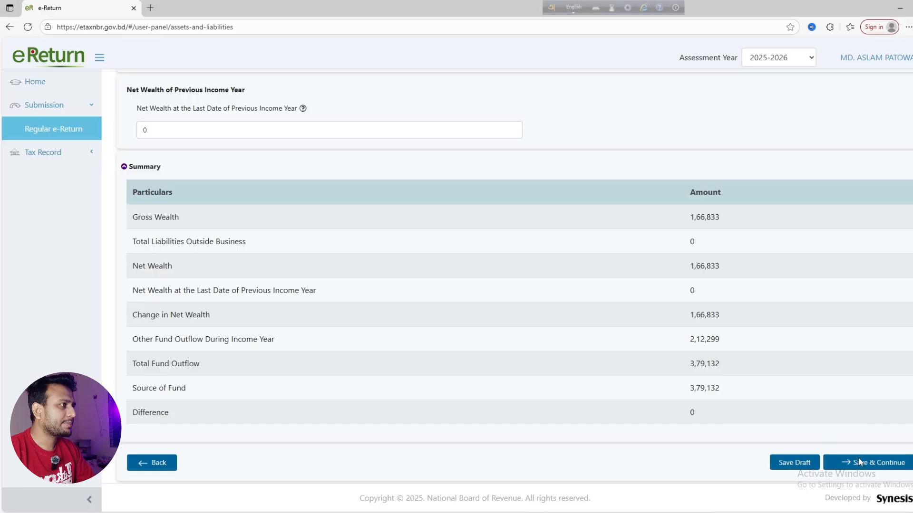
{"action": "scroll", "coordinate": [571, 292], "scroll_direction": "down", "scroll_amount": 5}
{"action": "scroll", "coordinate": [556, 295], "scroll_direction": "down", "scroll_amount": 15}
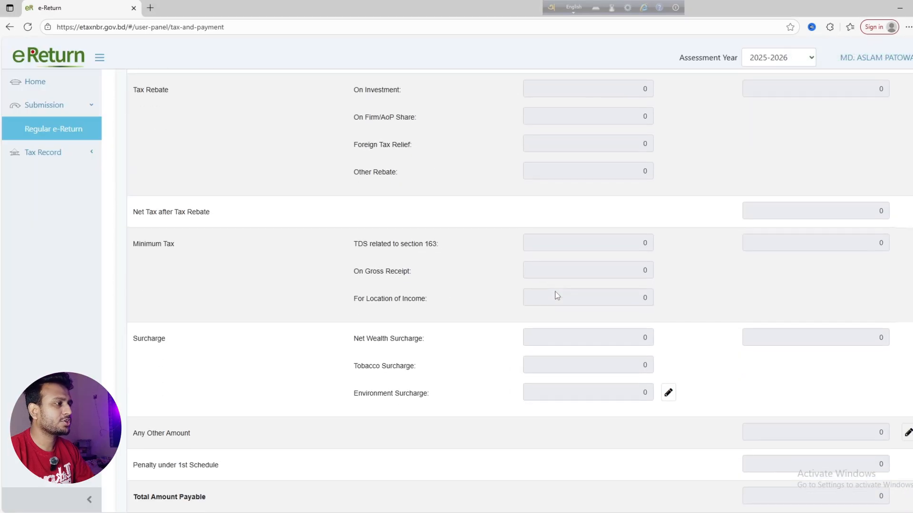
{"action": "scroll", "coordinate": [556, 296], "scroll_direction": "up", "scroll_amount": 6}
{"action": "scroll", "coordinate": [555, 293], "scroll_direction": "up", "scroll_amount": 12}
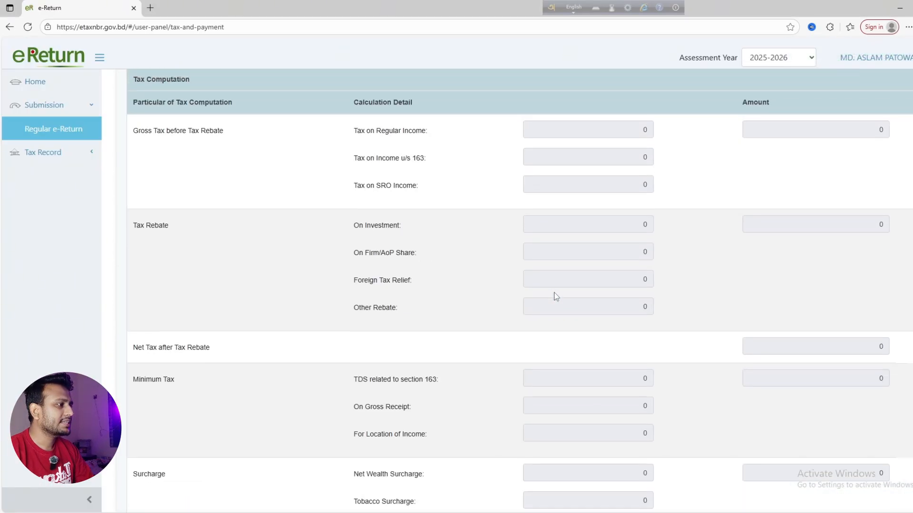
{"action": "scroll", "coordinate": [437, 258], "scroll_direction": "down", "scroll_amount": 3}
{"action": "scroll", "coordinate": [434, 257], "scroll_direction": "down", "scroll_amount": 9}
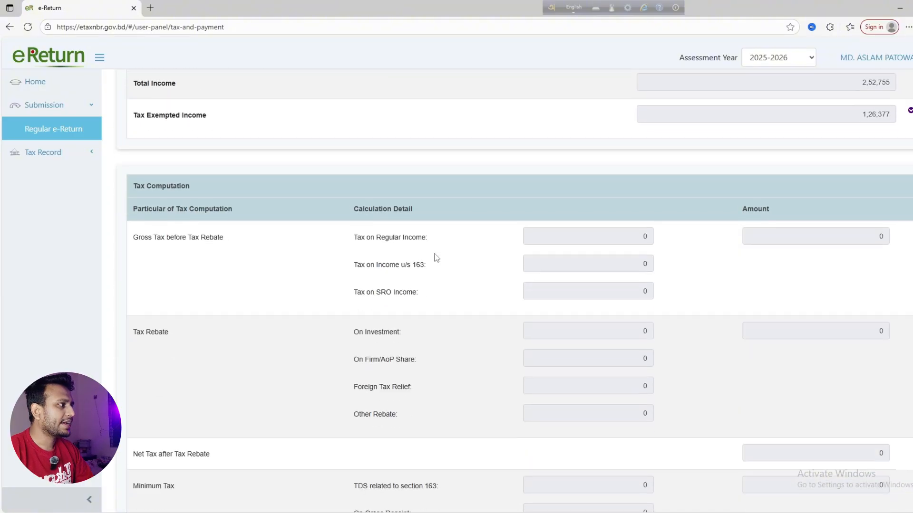
{"action": "scroll", "coordinate": [399, 208], "scroll_direction": "up", "scroll_amount": 3}
{"action": "scroll", "coordinate": [811, 229], "scroll_direction": "down", "scroll_amount": 15}
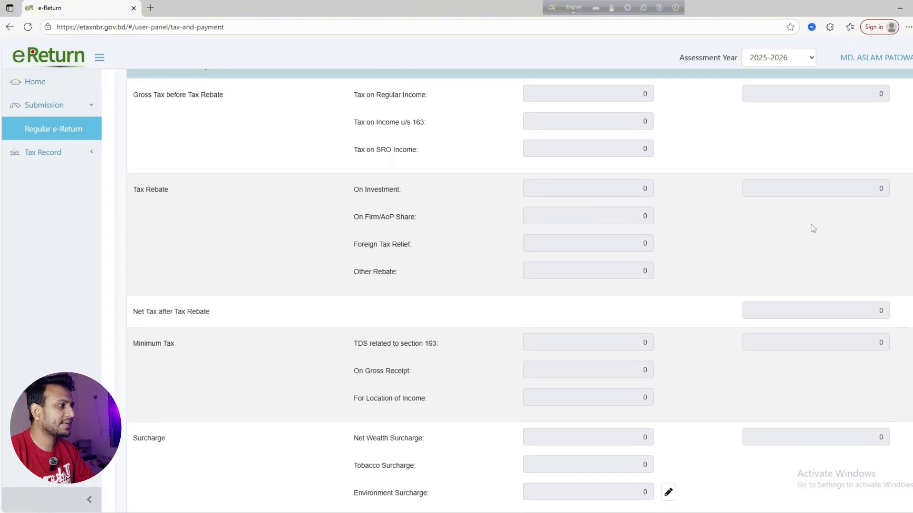
{"action": "scroll", "coordinate": [850, 337], "scroll_direction": "down", "scroll_amount": 3}
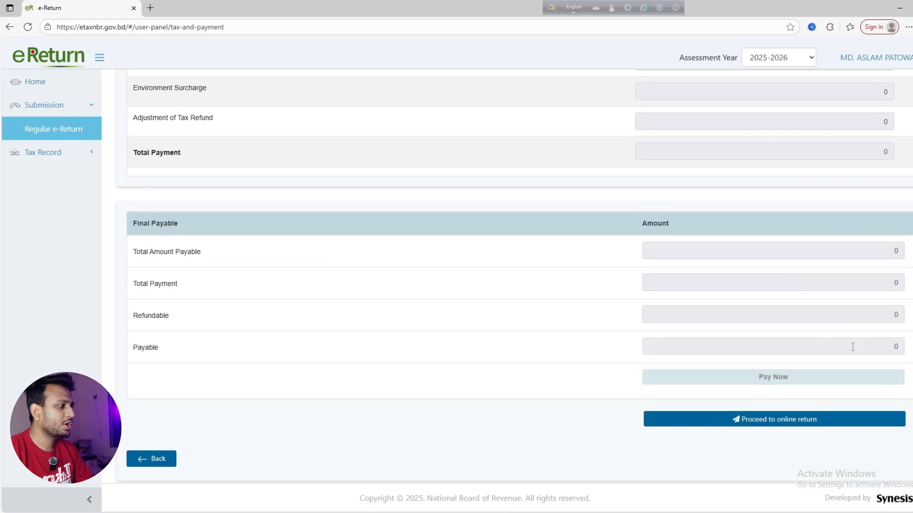
{"action": "scroll", "coordinate": [886, 346], "scroll_direction": "up", "scroll_amount": 20}
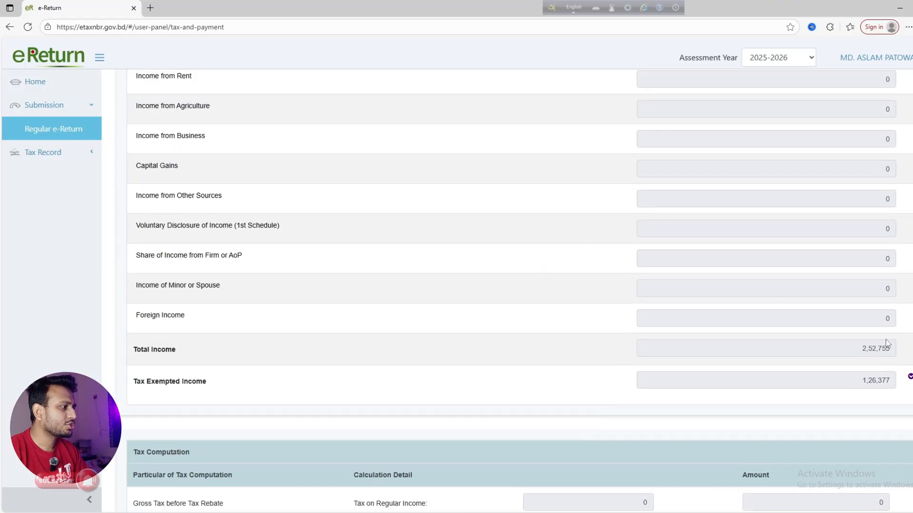
{"action": "scroll", "coordinate": [842, 344], "scroll_direction": "down", "scroll_amount": 10}
{"action": "scroll", "coordinate": [839, 342], "scroll_direction": "down", "scroll_amount": 12}
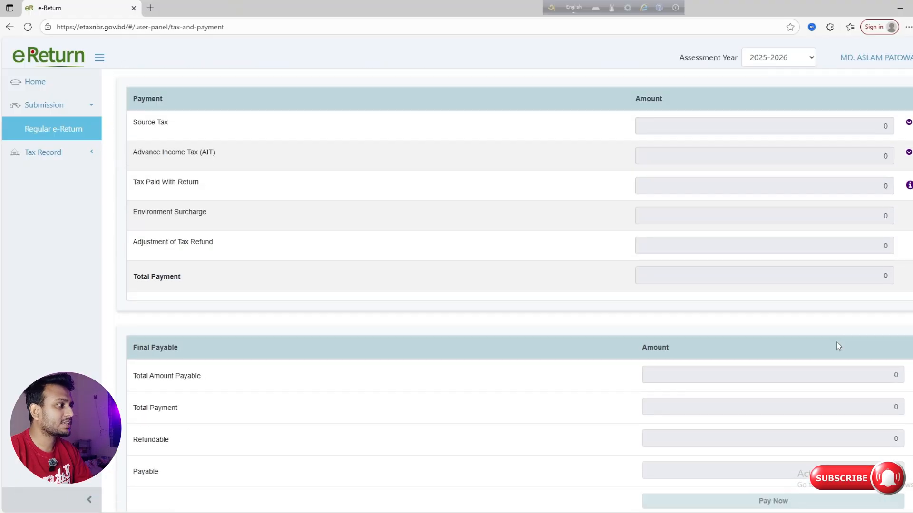
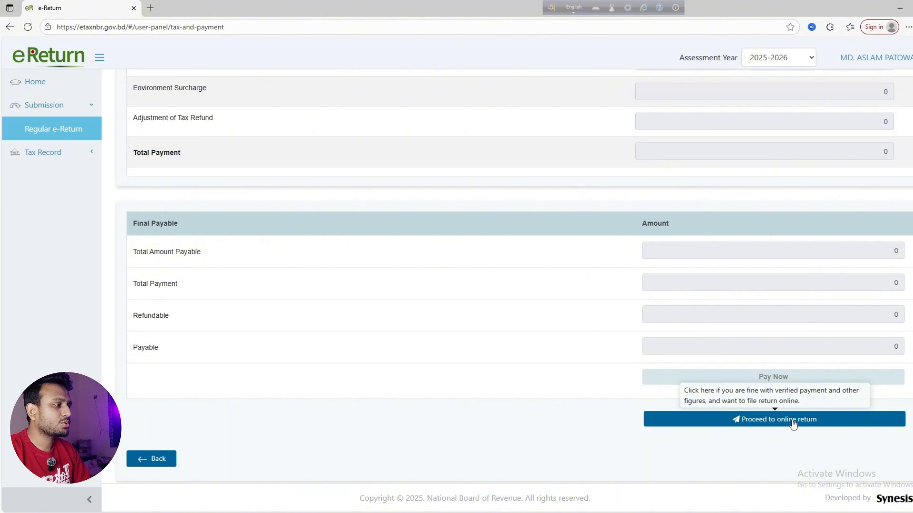
Move from the Final Payable summary to the online return form for assessment year 2025-2026
{"action": "scroll", "coordinate": [793, 414], "scroll_direction": "up", "scroll_amount": 10}
{"action": "scroll", "coordinate": [792, 428], "scroll_direction": "down", "scroll_amount": 10}
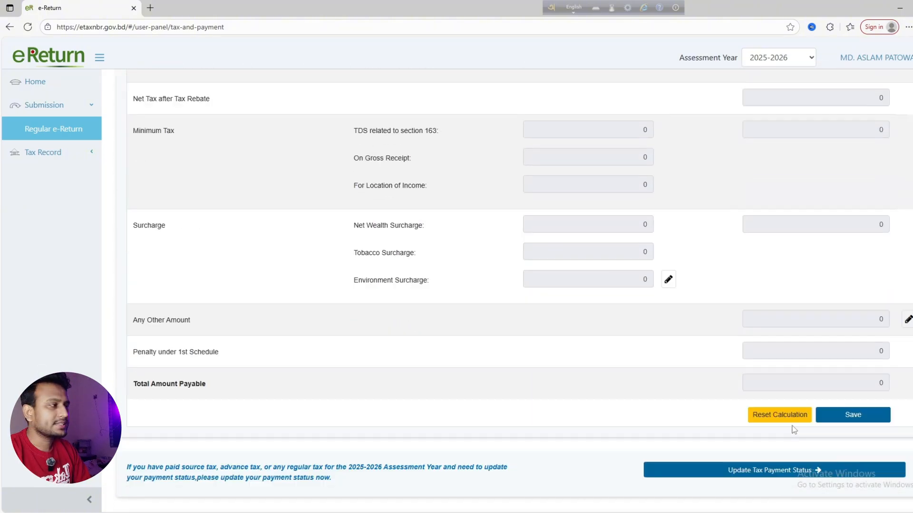
{"action": "left_click", "coordinate": [789, 421]}
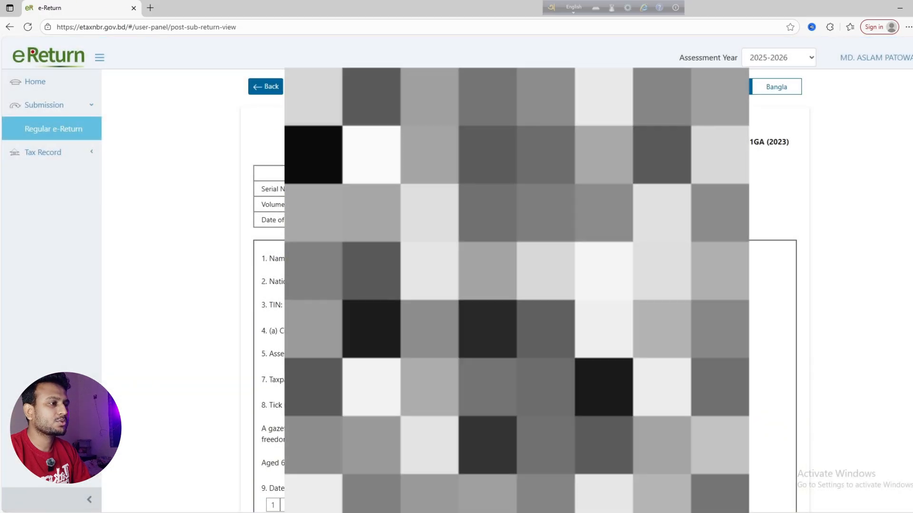
Review the return form and its print preview, then submit the return and confirm it
{"action": "scroll", "coordinate": [523, 286], "scroll_direction": "down", "scroll_amount": 3}
{"action": "scroll", "coordinate": [767, 223], "scroll_direction": "up", "scroll_amount": 3}
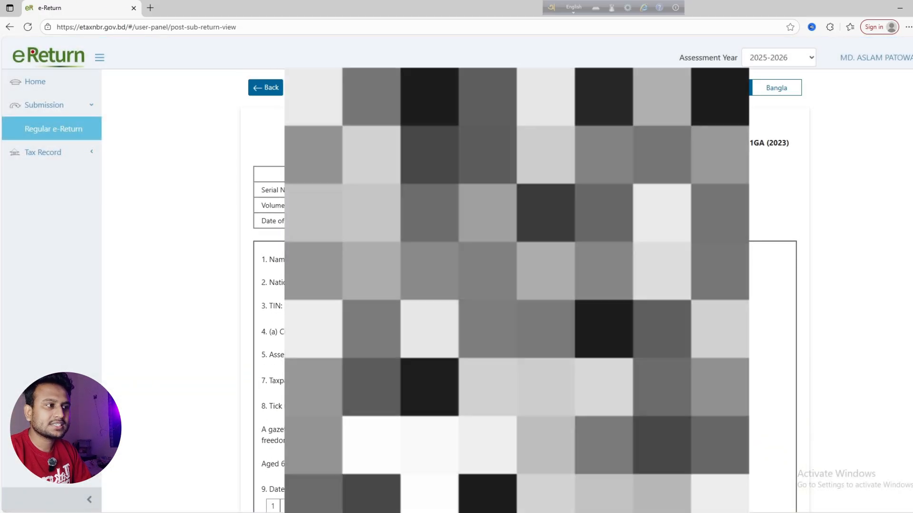
{"action": "scroll", "coordinate": [767, 228], "scroll_direction": "down", "scroll_amount": 10}
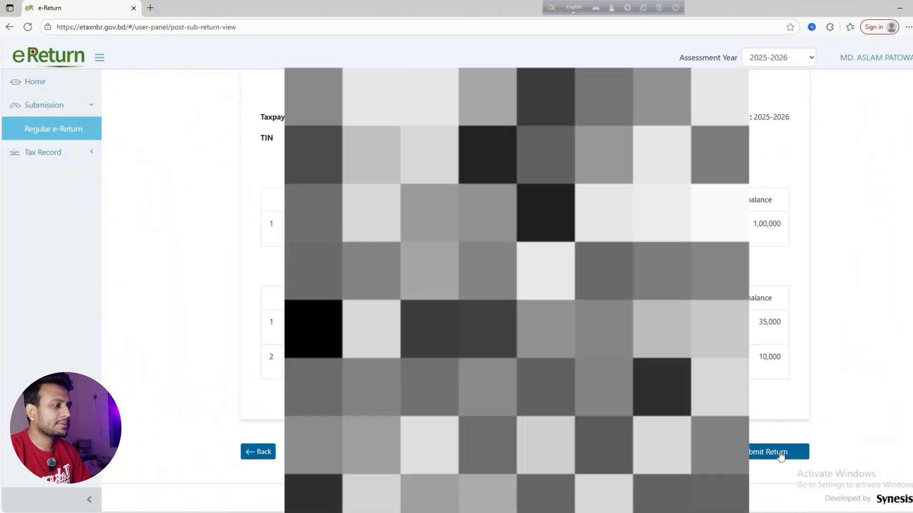
{"action": "key", "text": "ctrl+p"}
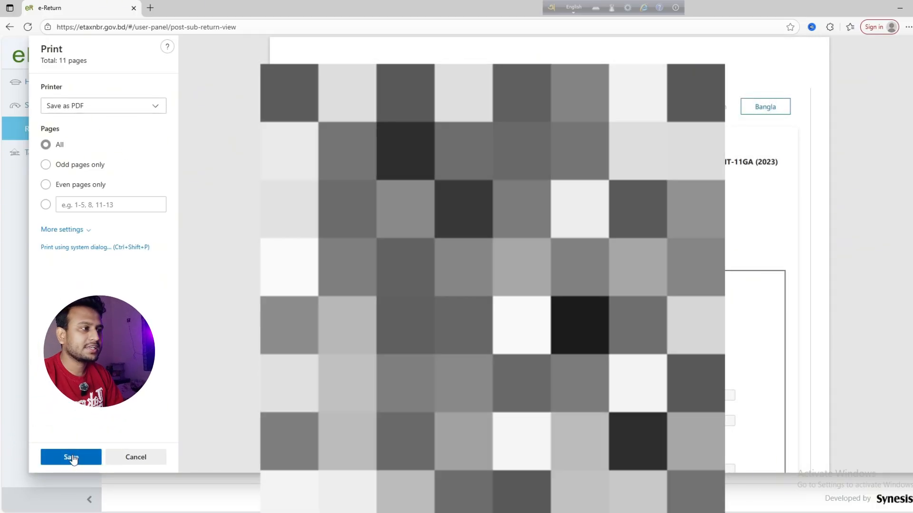
{"action": "left_click", "coordinate": [73, 456]}
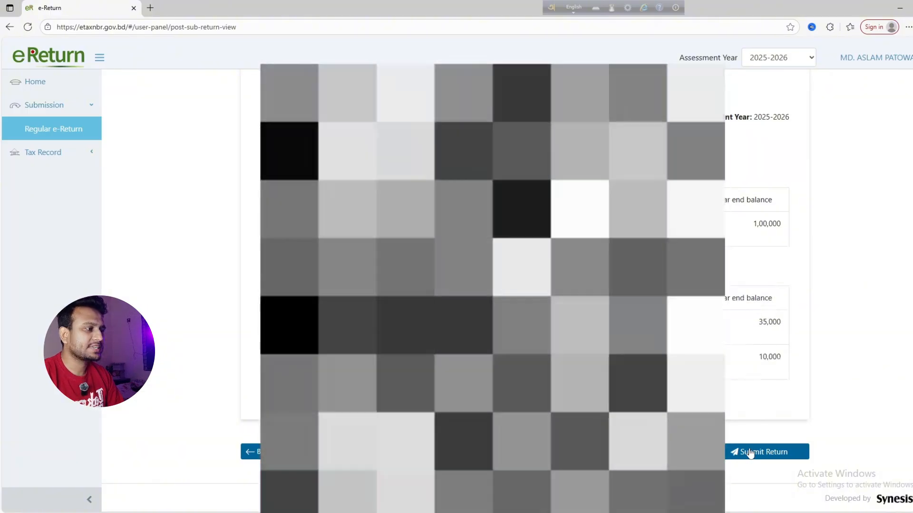
{"action": "left_click", "coordinate": [750, 453]}
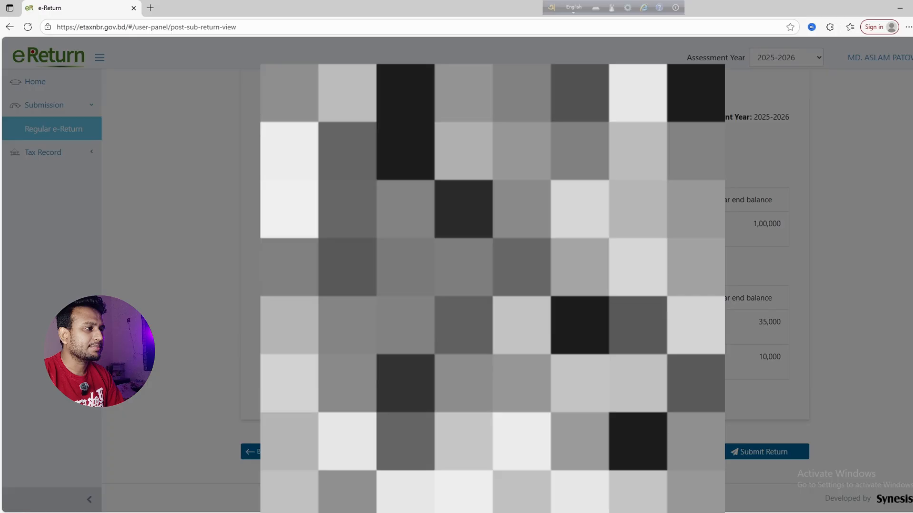
{"action": "left_click", "coordinate": [449, 324]}
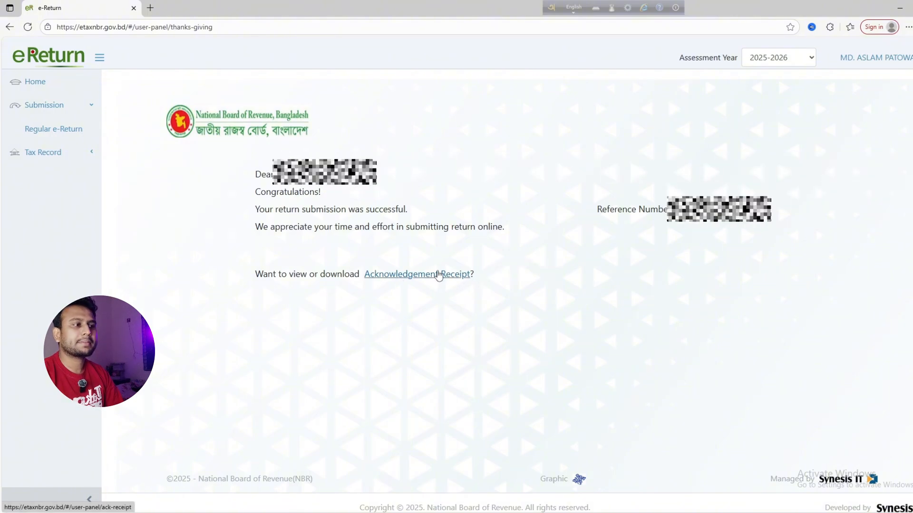
Open the Acknowledgement Receipt and save it with Save as PDF to the Desktop
{"action": "left_click", "coordinate": [438, 276]}
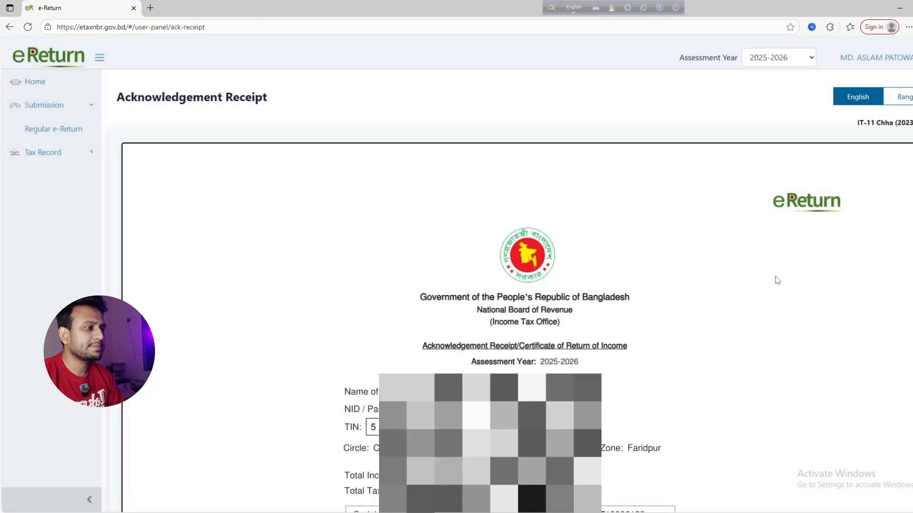
{"action": "scroll", "coordinate": [417, 273], "scroll_direction": "down", "scroll_amount": 8}
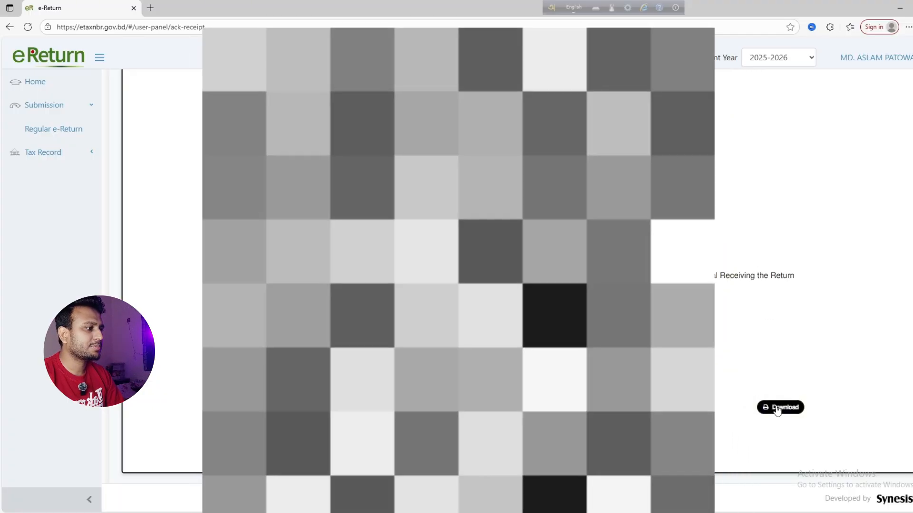
{"action": "left_click", "coordinate": [778, 407]}
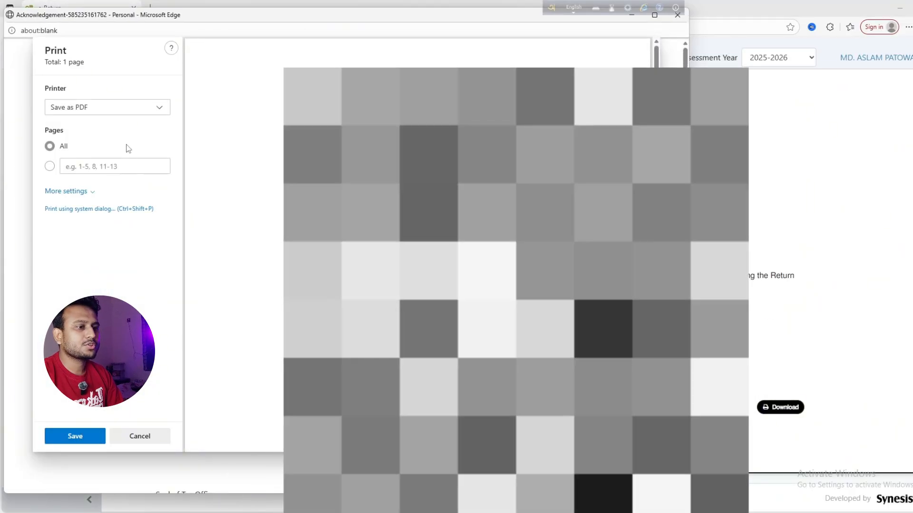
{"action": "left_click", "coordinate": [125, 105]}
{"action": "left_click", "coordinate": [87, 127]}
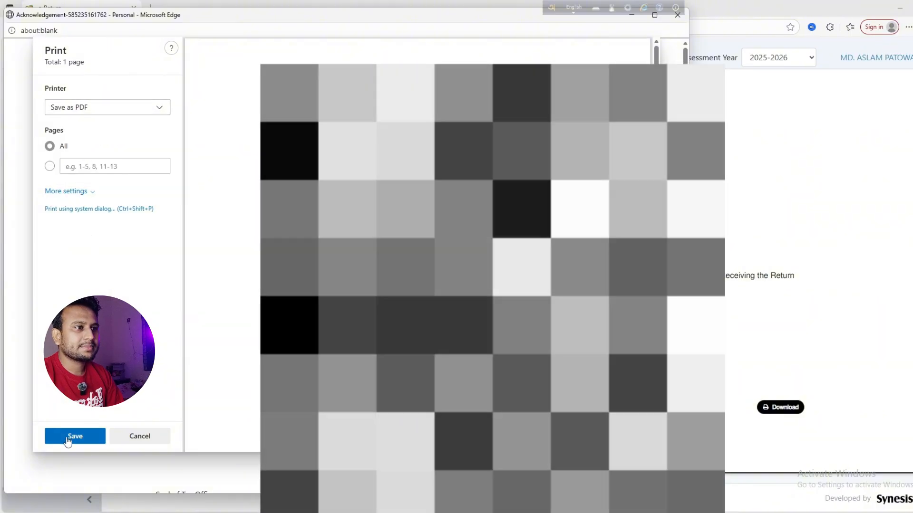
{"action": "left_click", "coordinate": [67, 438]}
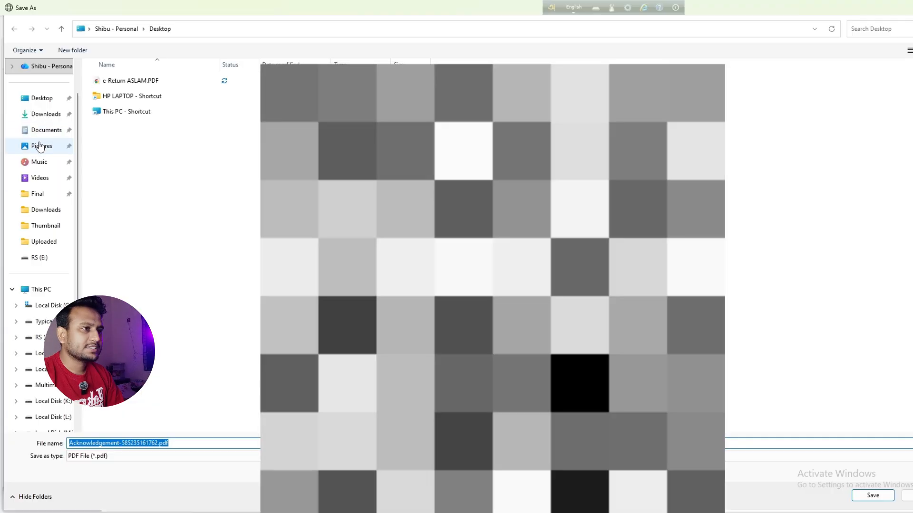
{"action": "key", "text": "Return"}
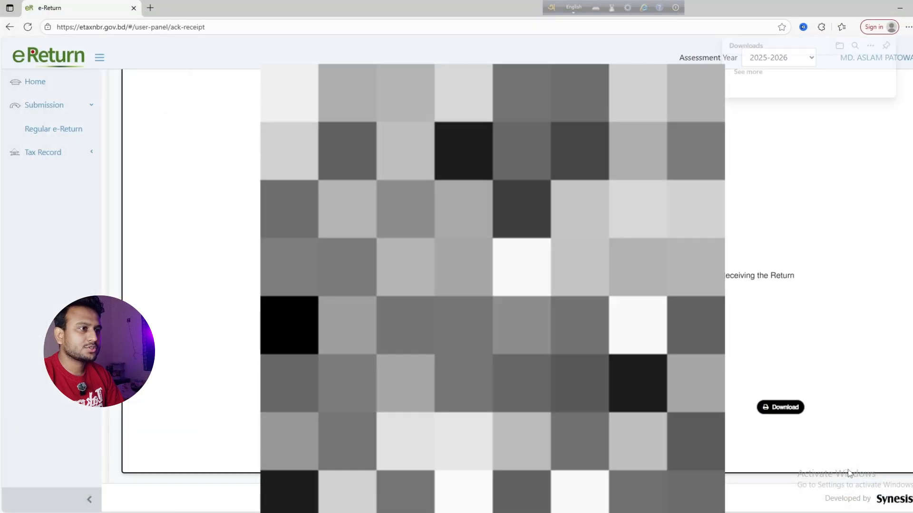
{"action": "left_click", "coordinate": [740, 380]}
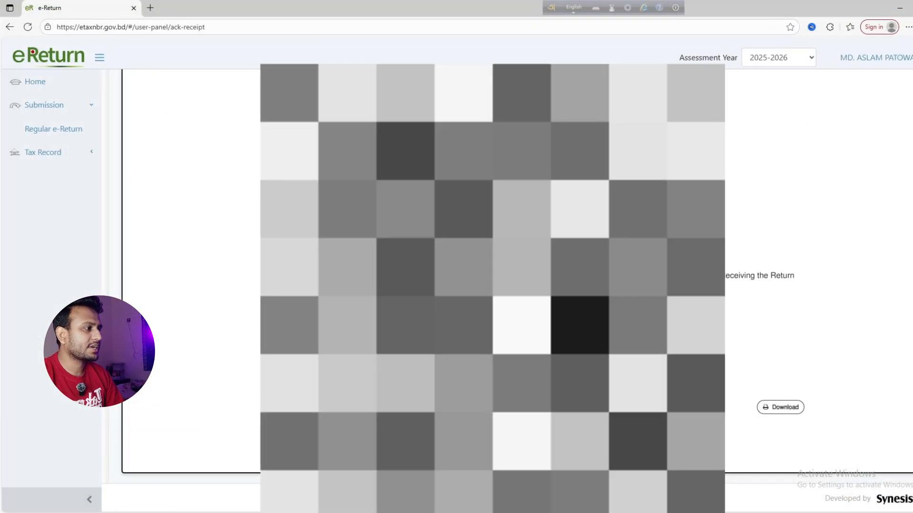
{"action": "scroll", "coordinate": [739, 381], "scroll_direction": "up", "scroll_amount": 7}
{"action": "scroll", "coordinate": [739, 380], "scroll_direction": "down", "scroll_amount": 3}
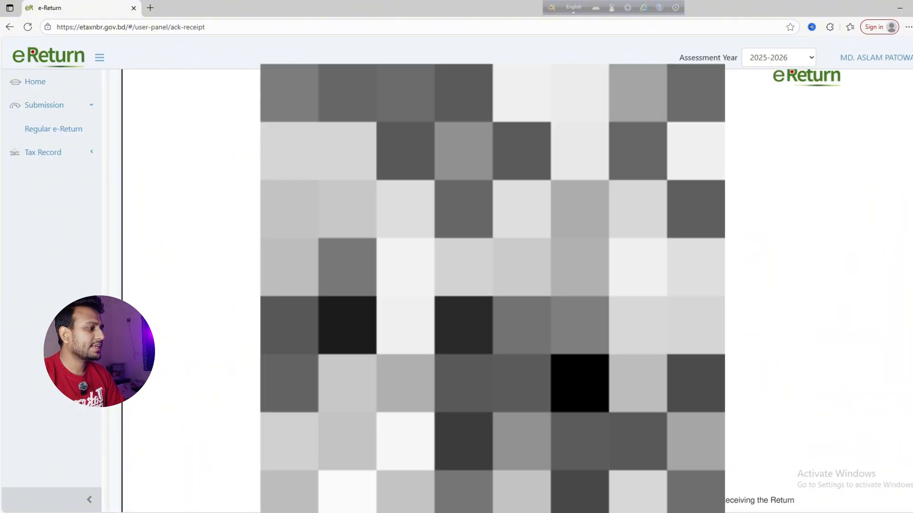
{"action": "scroll", "coordinate": [739, 381], "scroll_direction": "up", "scroll_amount": 3}
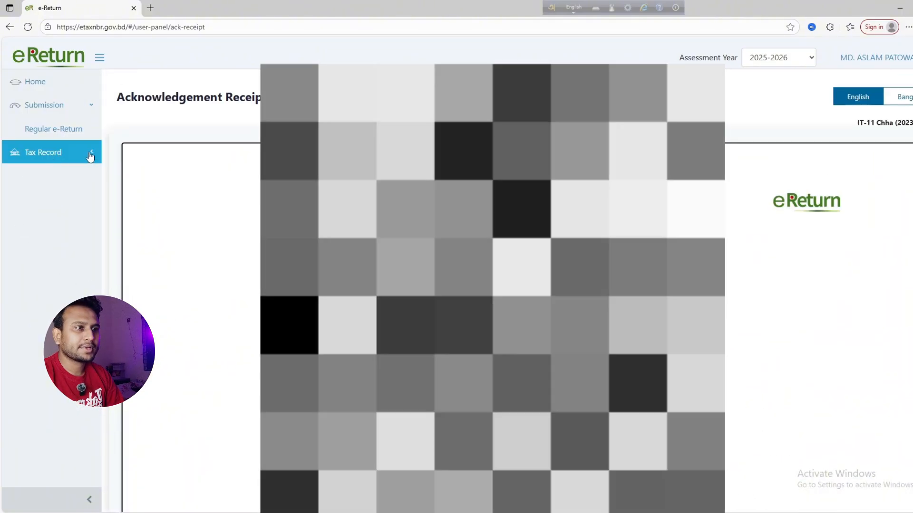
Open the Express income tax certificate page under Tax Record
{"action": "left_click", "coordinate": [90, 154]}
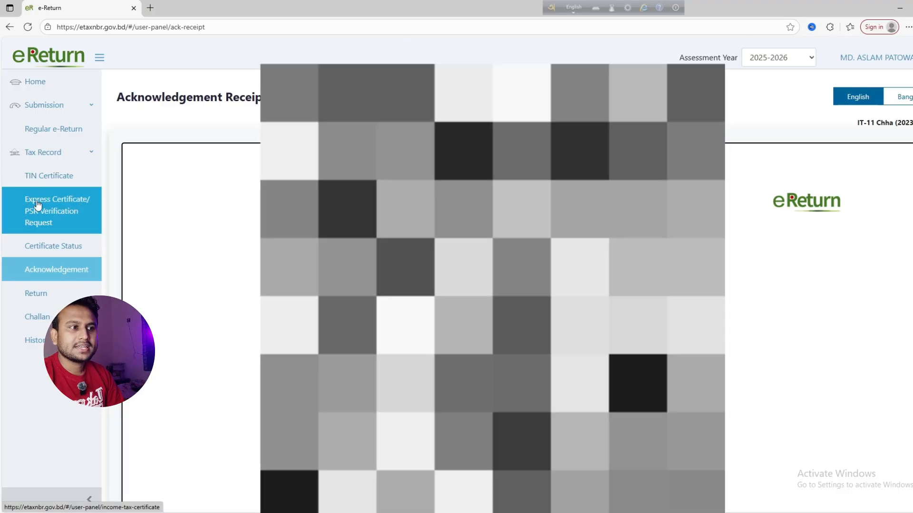
{"action": "left_click", "coordinate": [27, 209]}
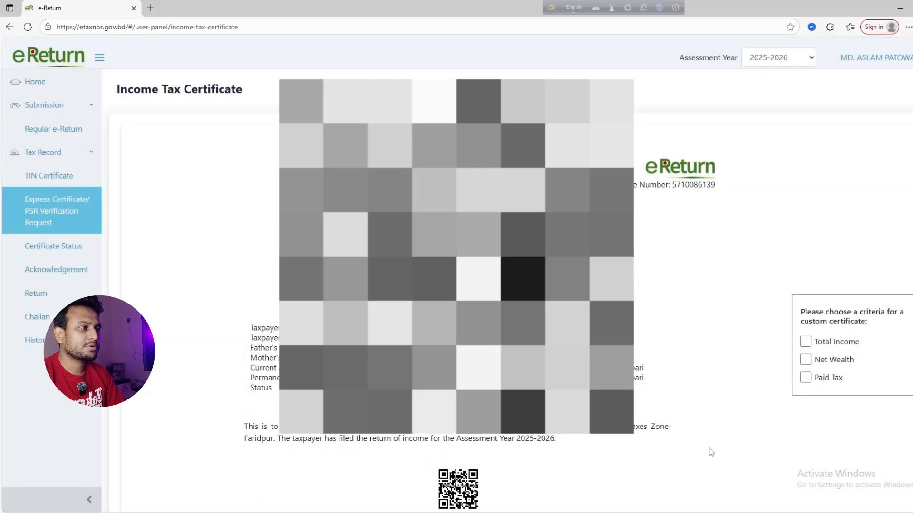
{"action": "scroll", "coordinate": [712, 452], "scroll_direction": "down", "scroll_amount": 2}
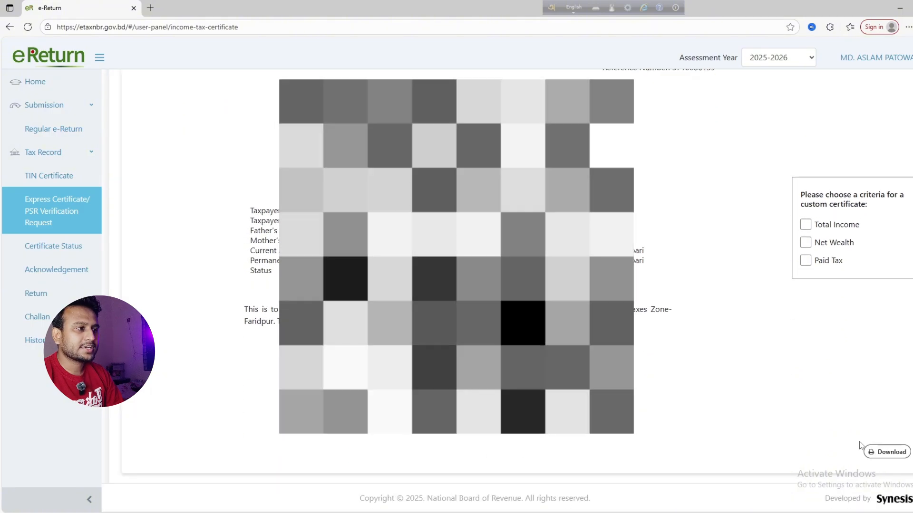
Try the certificate criteria checkboxes, leaving only Paid Tax selected
{"action": "left_click", "coordinate": [805, 225]}
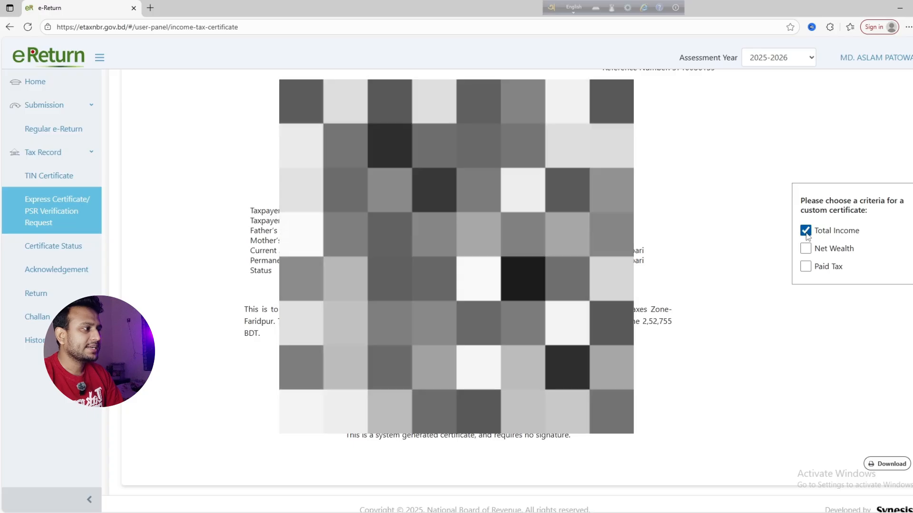
{"action": "left_click", "coordinate": [806, 232]}
{"action": "left_click", "coordinate": [805, 245]}
{"action": "left_click", "coordinate": [805, 246]}
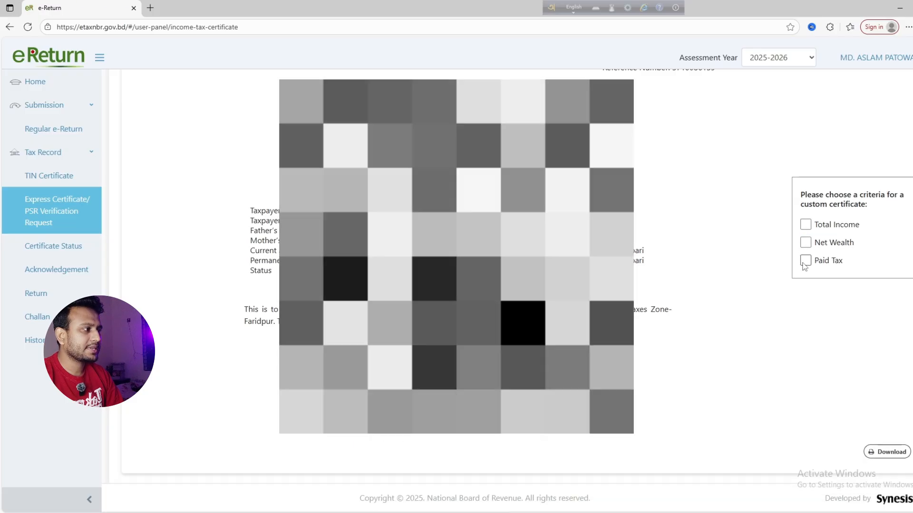
{"action": "left_click", "coordinate": [805, 261]}
{"action": "left_click", "coordinate": [805, 244]}
{"action": "left_click", "coordinate": [805, 227]}
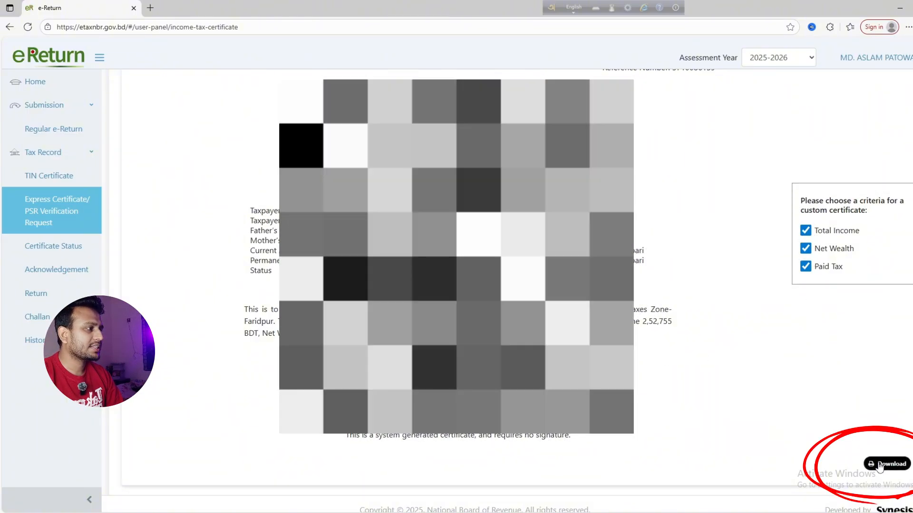
{"action": "left_click", "coordinate": [805, 230]}
{"action": "left_click", "coordinate": [805, 248]}
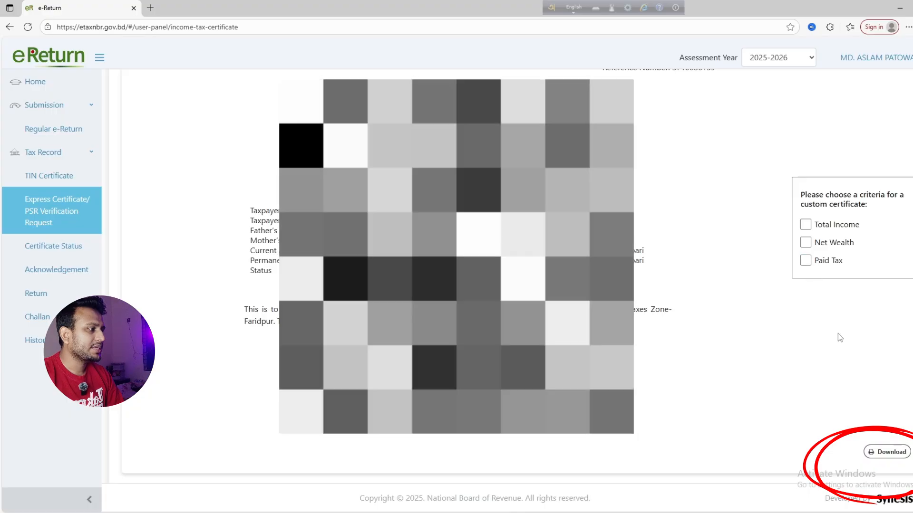
Download the income tax certificate as a PDF to the Desktop
{"action": "left_click", "coordinate": [887, 452]}
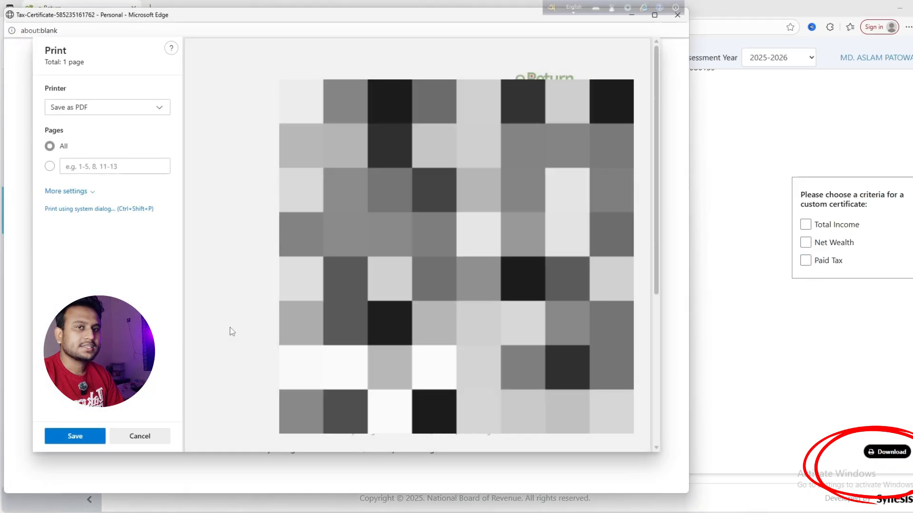
{"action": "left_click", "coordinate": [79, 436]}
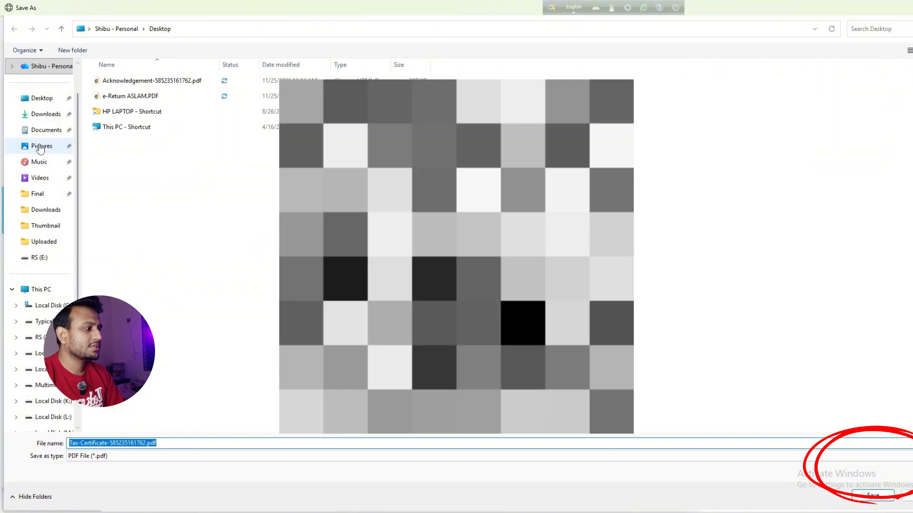
{"action": "left_click", "coordinate": [45, 98]}
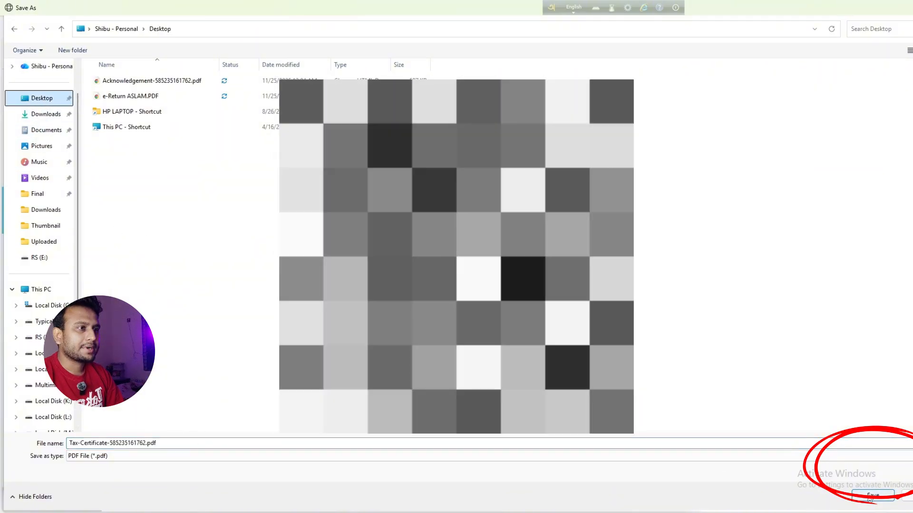
{"action": "left_click", "coordinate": [872, 495]}
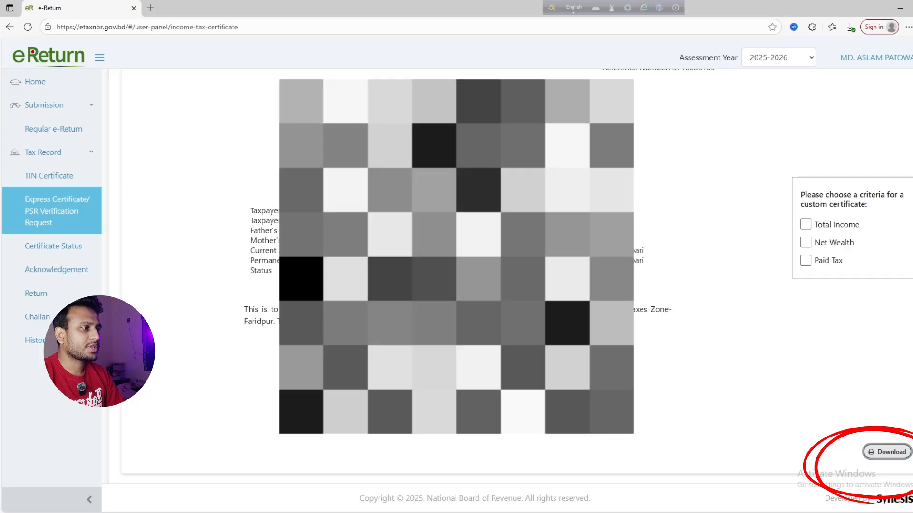